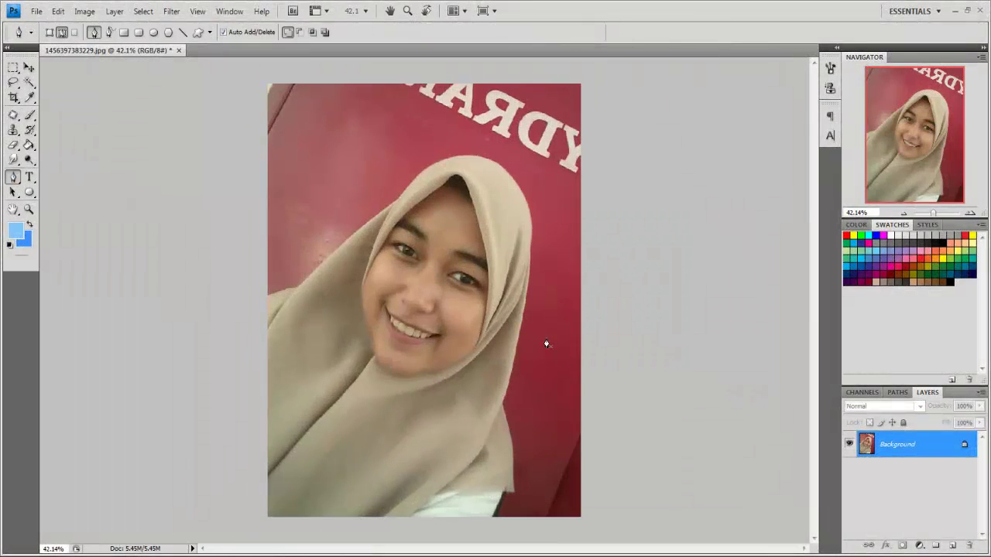
# Hide Layer 0 and start a Pen path with anchors along the hijab's left edge
pyautogui.click(849, 470)
pyautogui.keyDown('alt'); pyautogui.scroll(5, 206, 287); pyautogui.keyUp('alt')
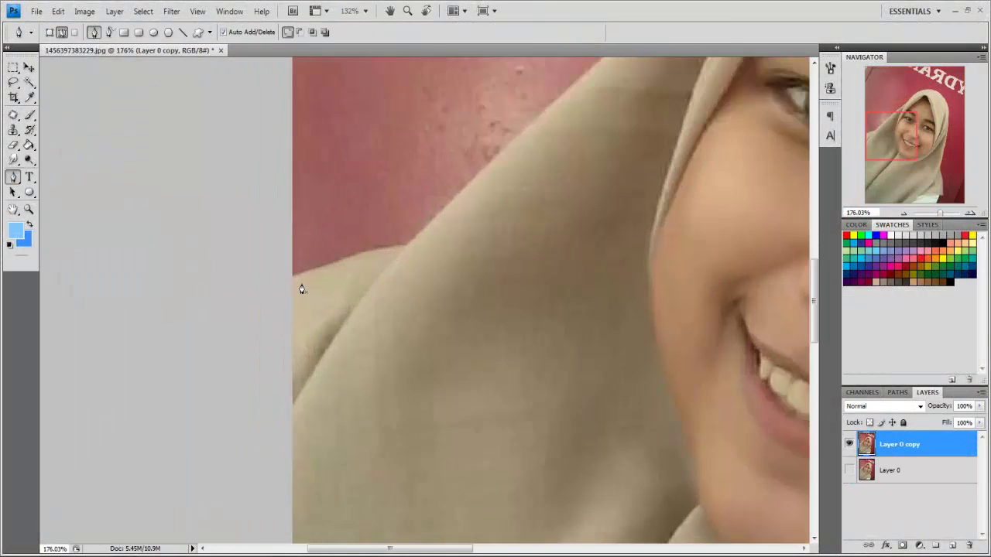
pyautogui.click(276, 283)
pyautogui.click(346, 263)
pyautogui.click(418, 244)
pyautogui.moveTo(450, 253)
pyautogui.mouseDown()
pyautogui.moveTo(497, 137)
pyautogui.moveTo(431, 210)
pyautogui.mouseUp()
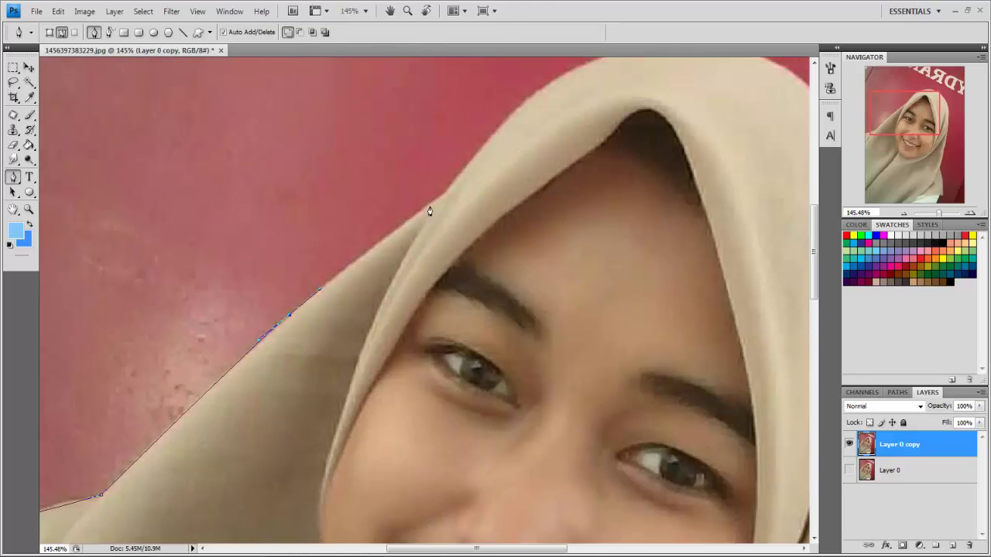
# Curve the path over the top of the hijab and down its right side
pyautogui.moveTo(438, 157)
pyautogui.mouseDown()
pyautogui.moveTo(469, 148)
pyautogui.moveTo(302, 181)
pyautogui.mouseUp()
pyautogui.moveTo(542, 184); pyautogui.dragTo(584, 228)
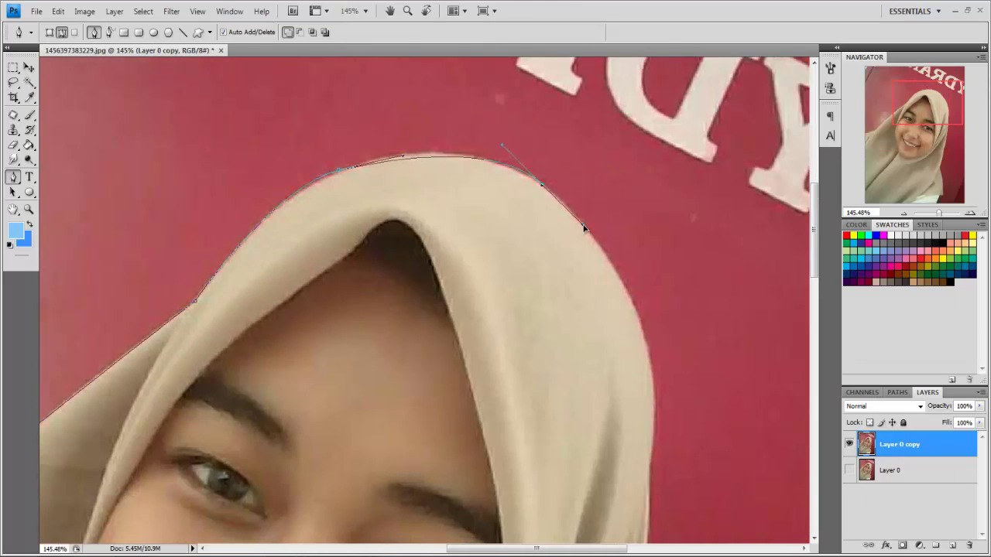
pyautogui.click(479, 162)
pyautogui.moveTo(534, 207); pyautogui.dragTo(364, 130)
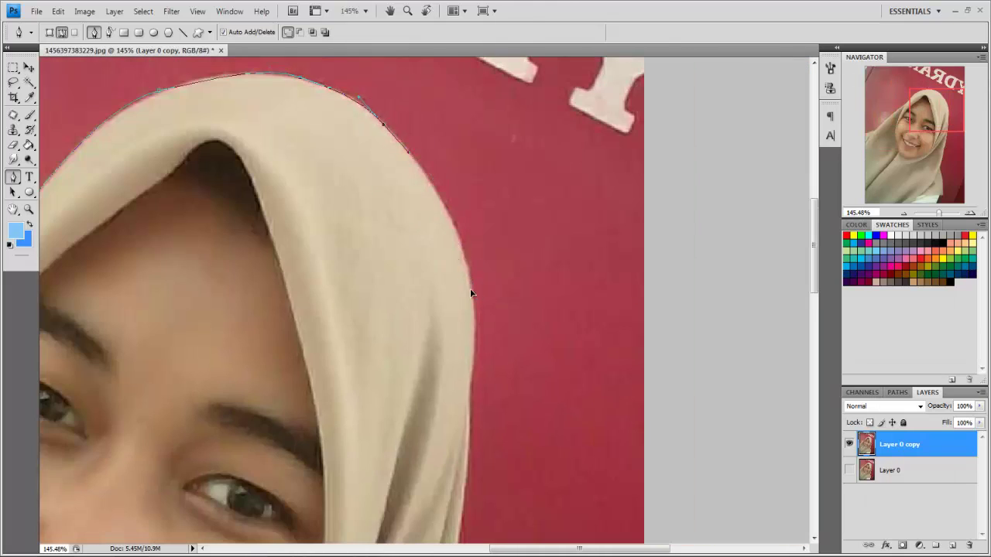
pyautogui.moveTo(495, 336); pyautogui.dragTo(508, 89)
pyautogui.moveTo(456, 406); pyautogui.dragTo(530, 163)
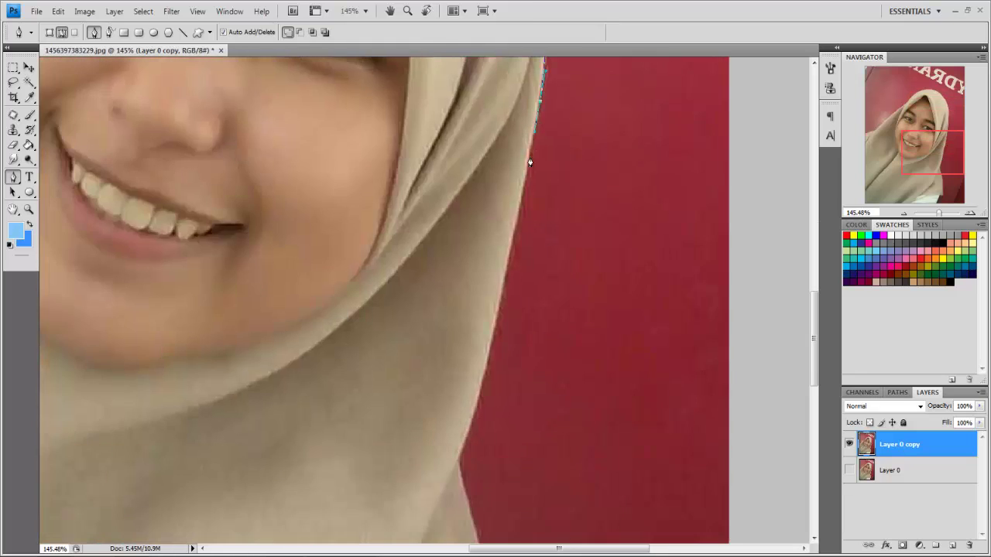
# Carry the path around the hijab's lower corner and out beyond the image edges
pyautogui.moveTo(489, 353); pyautogui.dragTo(553, 232)
pyautogui.click(552, 232)
pyautogui.moveTo(550, 294); pyautogui.dragTo(555, 326)
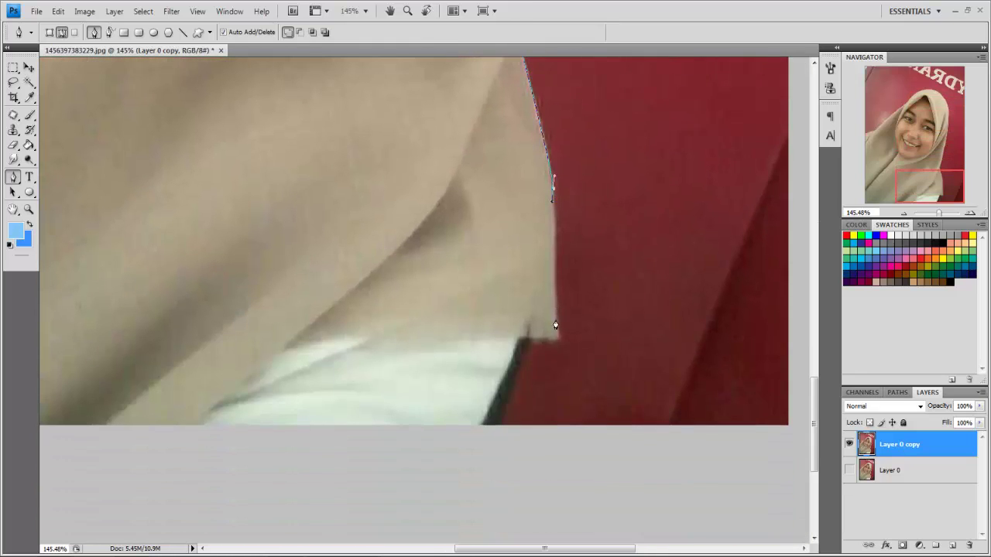
pyautogui.hotkey('ctrl', '-')
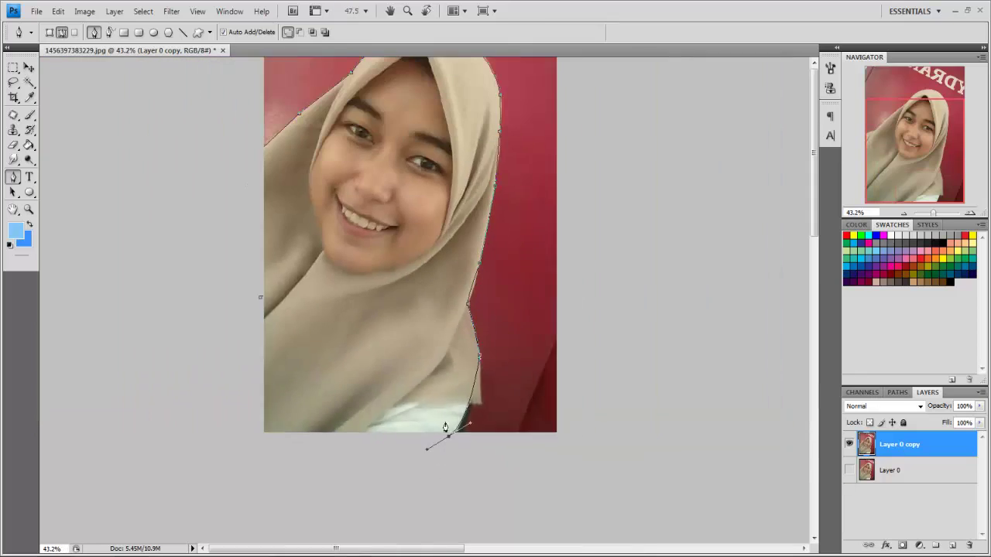
pyautogui.hotkey('ctrl', '-')
pyautogui.click(582, 428)
pyautogui.click(210, 267)
# Close the path, turn it into a selection, and delete the red background
pyautogui.click(289, 296)
pyautogui.rightClick(344, 234)
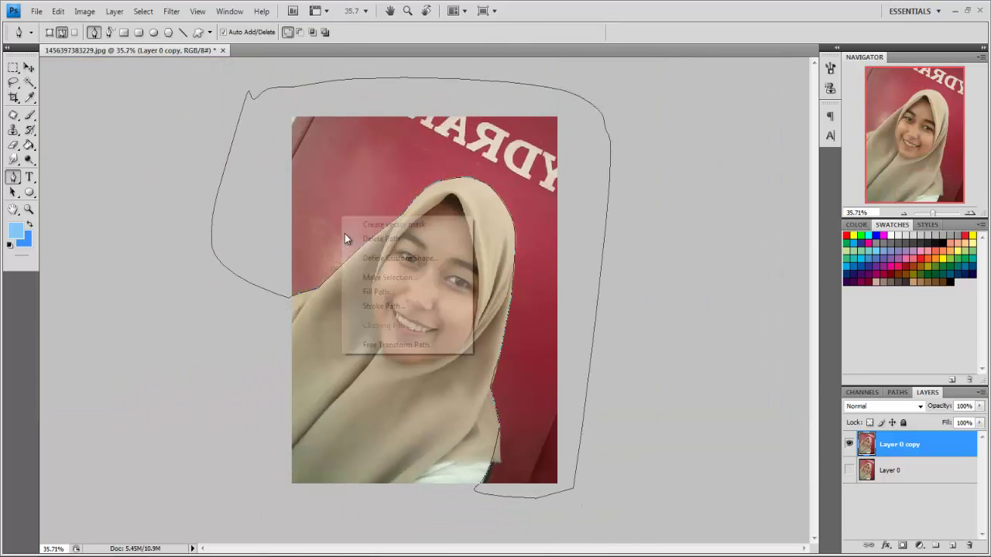
pyautogui.click(373, 268)
pyautogui.press('Return')
pyautogui.press('Delete')
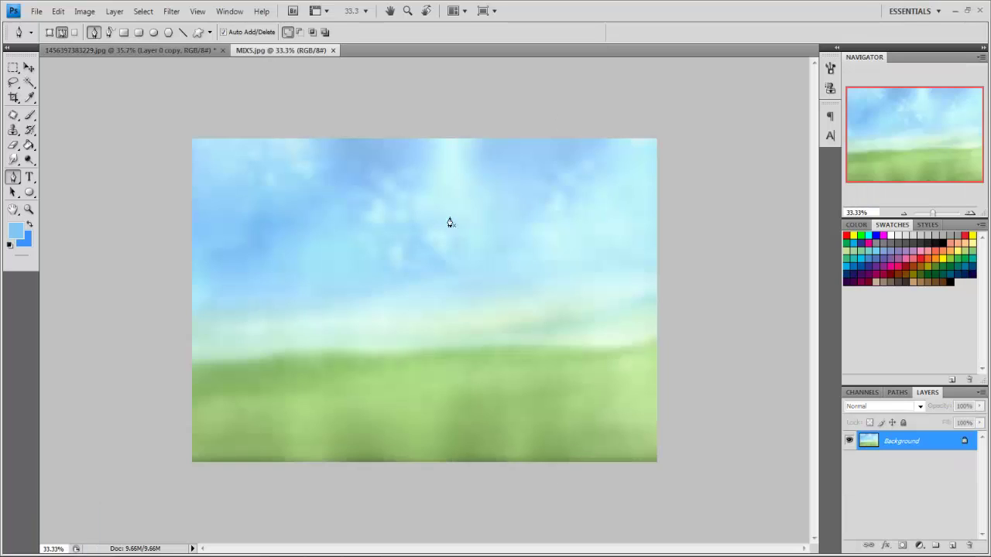
# Bring the MIX5.jpg sky image into the portrait as a layer beneath the girl
pyautogui.moveTo(279, 51)
pyautogui.mouseDown()
pyautogui.moveTo(182, 197)
pyautogui.moveTo(182, 180)
pyautogui.mouseUp()
pyautogui.moveTo(348, 309); pyautogui.dragTo(464, 282)
pyautogui.hotkey('ctrl', '[')
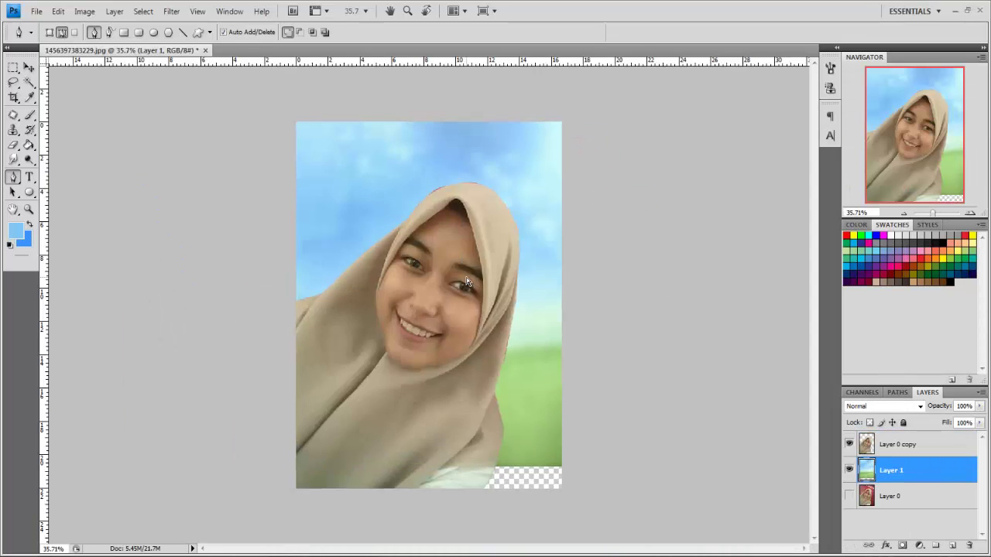
# Scale the sky layer up to 164.5% and shift it to fill the canvas
pyautogui.hotkey('ctrl', 't')
pyautogui.scroll(-2, 467, 281)
pyautogui.moveTo(686, 421); pyautogui.dragTo(809, 522)
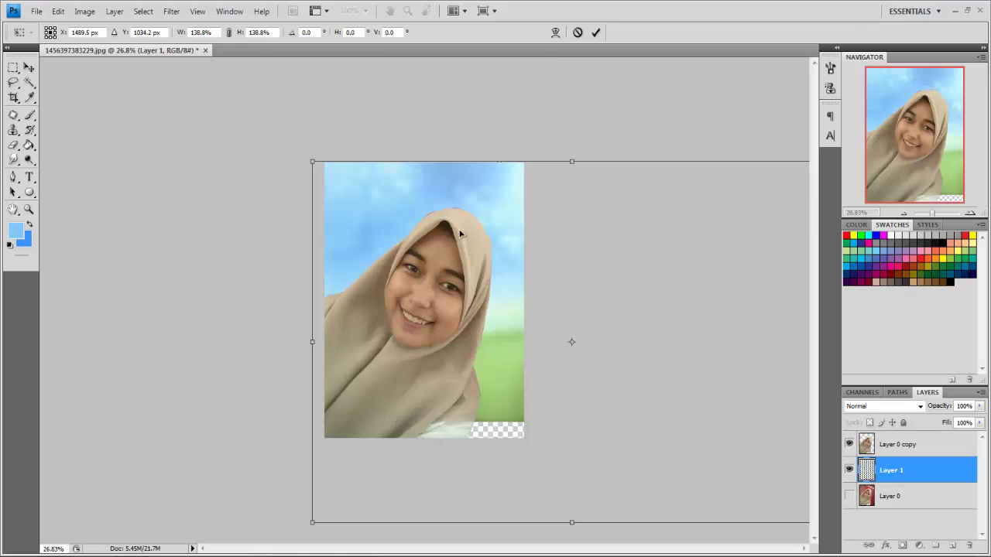
pyautogui.hotkey('ctrl', '-')
pyautogui.hotkey('ctrl', '-')
pyautogui.hotkey('ctrl', '-')
pyautogui.moveTo(614, 404); pyautogui.dragTo(658, 435)
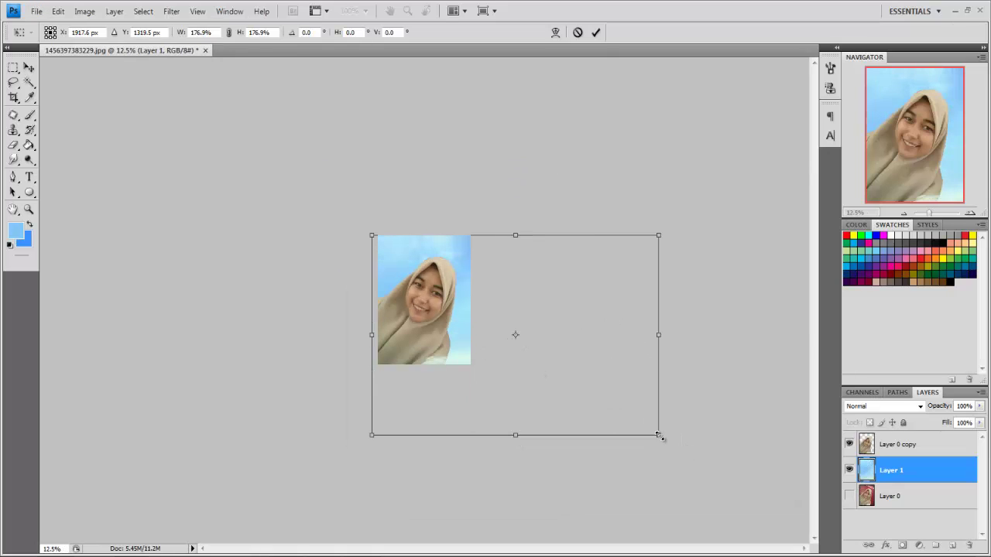
pyautogui.moveTo(514, 376)
pyautogui.mouseDown()
pyautogui.moveTo(433, 381)
pyautogui.moveTo(465, 380)
pyautogui.mouseUp()
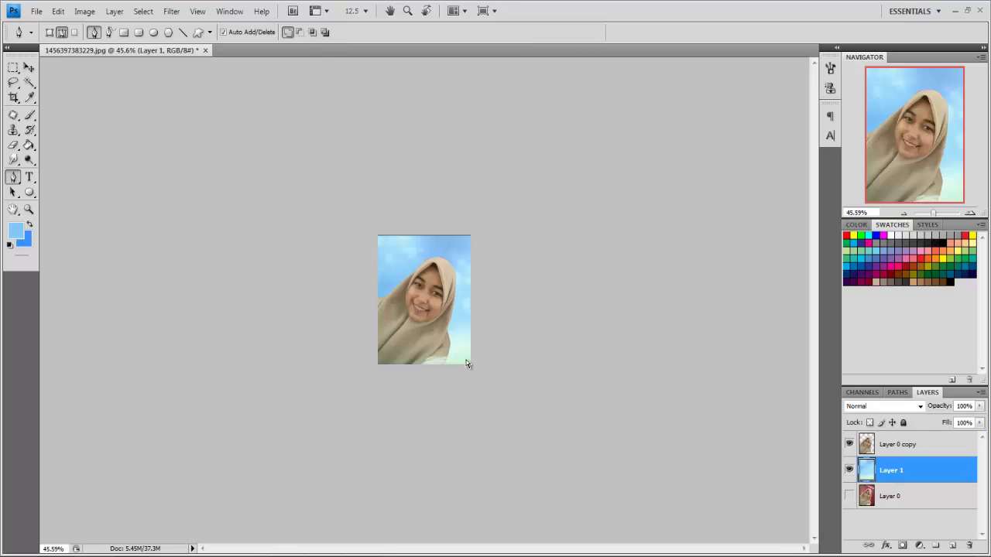
# Add a new layer clipped to the portrait and sample the face's skin tone
pyautogui.press('b')
pyautogui.click(952, 545)
pyautogui.rightClick(898, 448)
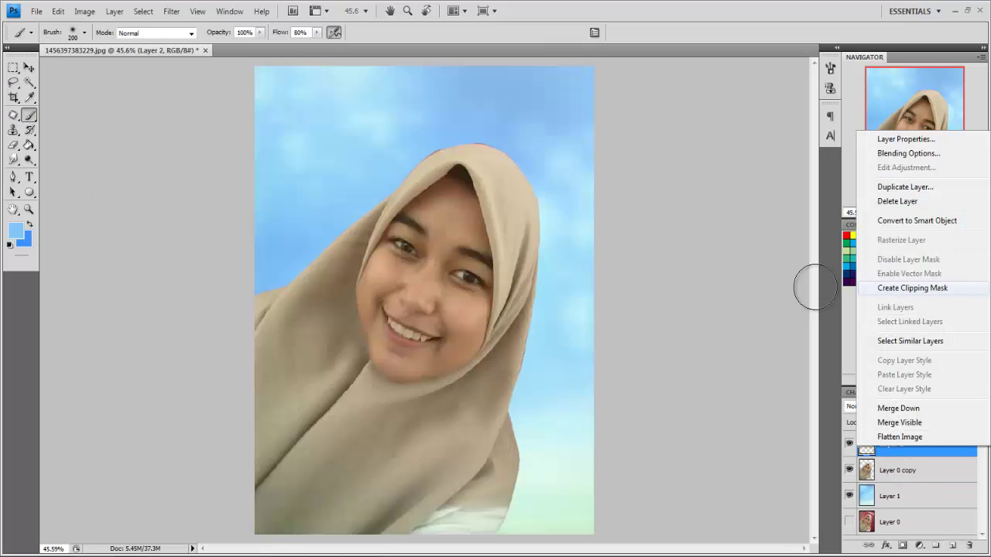
pyautogui.click(911, 288)
pyautogui.scroll(2, 364, 263)
pyautogui.scroll(2, 332, 240)
pyautogui.keyDown('alt'); pyautogui.click(327, 236); pyautogui.keyUp('alt')
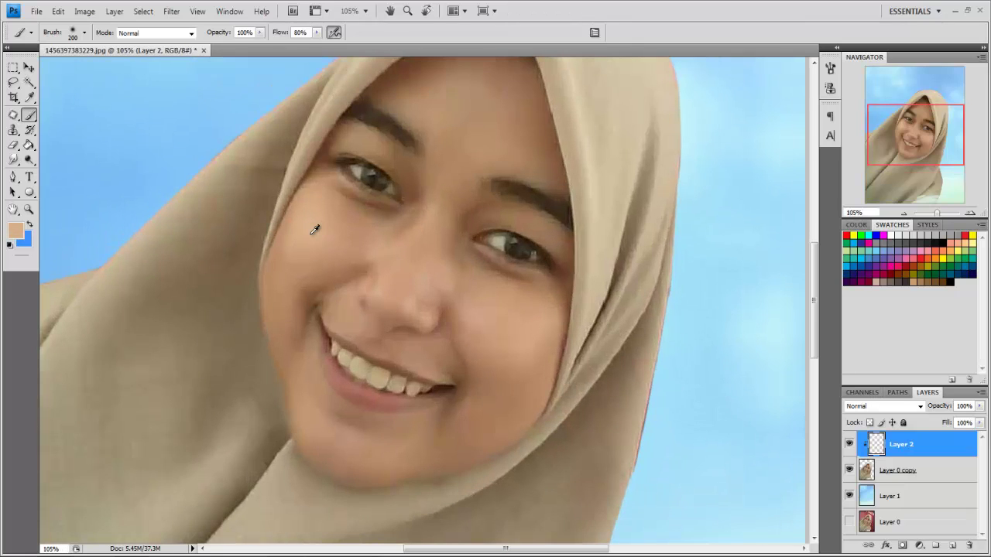
# Paint skin tone over the cheeks, nose, chin and smile line
pyautogui.press('[')
pyautogui.press('[')
pyautogui.press('[')
pyautogui.press('[')
pyautogui.press('[')
pyautogui.press('[')
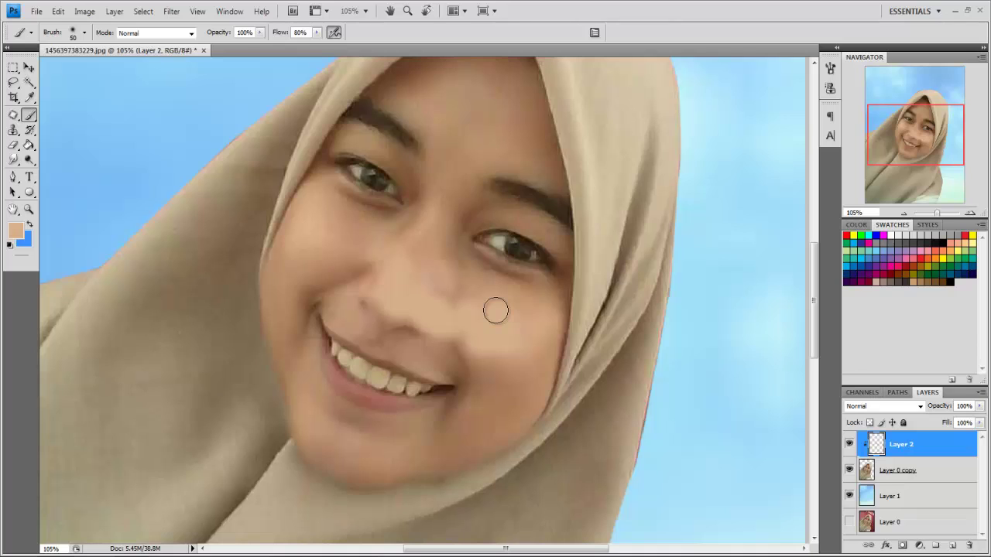
pyautogui.moveTo(511, 372)
pyautogui.mouseDown()
pyautogui.moveTo(460, 349)
pyautogui.moveTo(425, 284)
pyautogui.moveTo(406, 270)
pyautogui.moveTo(442, 199)
pyautogui.moveTo(436, 274)
pyautogui.mouseUp()
pyautogui.scroll(-2, 464, 295)
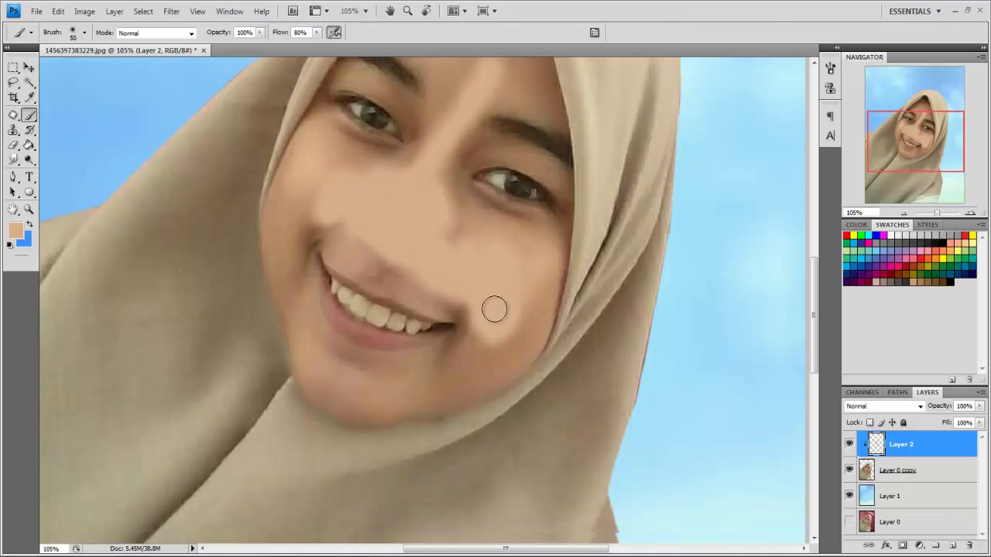
pyautogui.moveTo(516, 322)
pyautogui.mouseDown()
pyautogui.moveTo(338, 373)
pyautogui.moveTo(447, 360)
pyautogui.moveTo(508, 314)
pyautogui.moveTo(427, 226)
pyautogui.moveTo(289, 210)
pyautogui.moveTo(301, 315)
pyautogui.moveTo(387, 365)
pyautogui.moveTo(433, 294)
pyautogui.moveTo(309, 268)
pyautogui.moveTo(321, 407)
pyautogui.moveTo(624, 250)
pyautogui.mouseUp()
pyautogui.press('[')
pyautogui.press(']')
pyautogui.press(']')
pyautogui.scroll(-2, 344, 359)
pyautogui.hotkey('ctrl', '+')
pyautogui.press('[')
pyautogui.scroll(3, 506, 265)
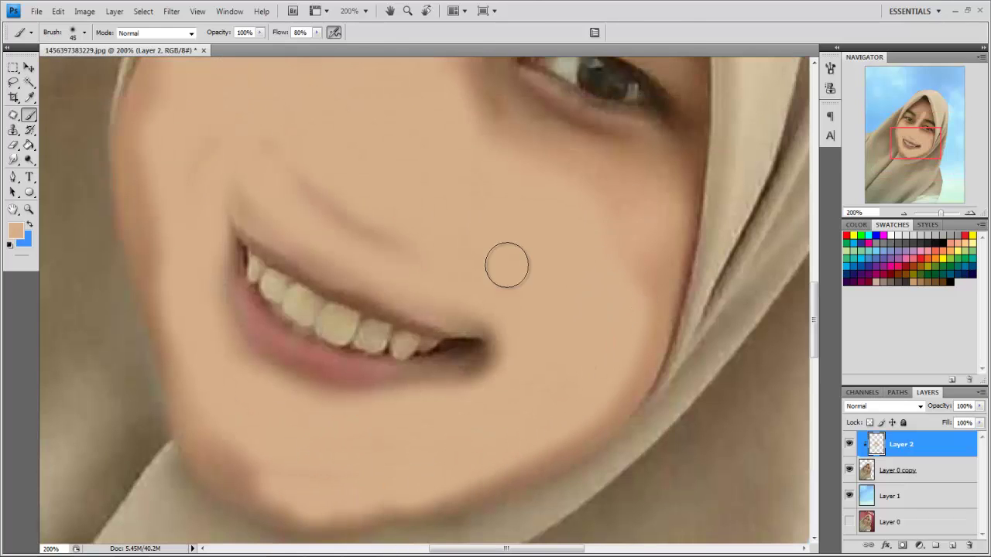
pyautogui.moveTo(506, 265); pyautogui.dragTo(254, 204)
pyautogui.scroll(3, 254, 203)
pyautogui.moveTo(500, 223)
pyautogui.mouseDown()
pyautogui.moveTo(645, 356)
pyautogui.moveTo(462, 168)
pyautogui.moveTo(384, 199)
pyautogui.moveTo(265, 150)
pyautogui.moveTo(241, 235)
pyautogui.moveTo(316, 266)
pyautogui.moveTo(394, 316)
pyautogui.moveTo(205, 259)
pyautogui.mouseUp()
# Keep painting skin tone across the rest of the face, varying brush size
pyautogui.scroll(3, 462, 168)
pyautogui.press('[')
pyautogui.scroll(-3, 359, 267)
pyautogui.scroll(2, 441, 256)
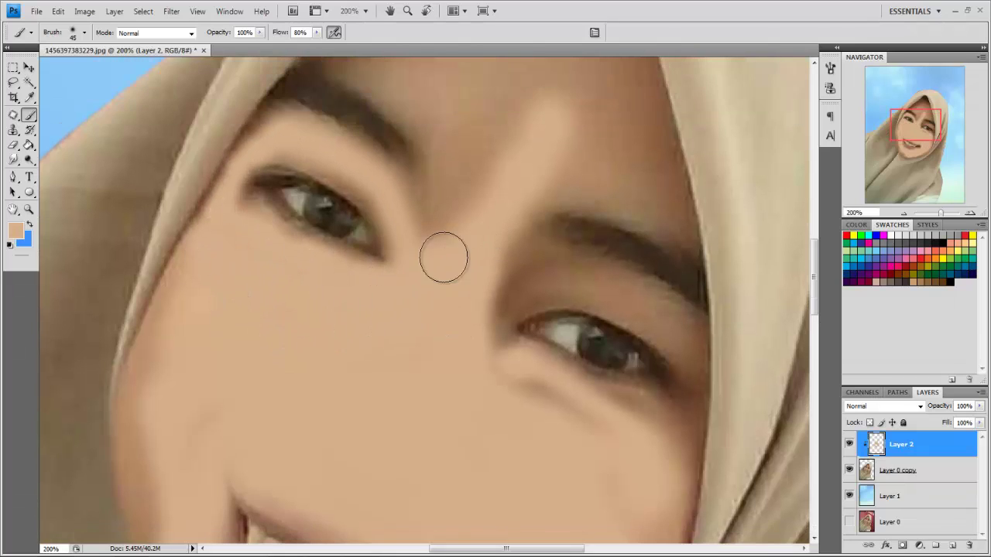
pyautogui.press(']')
pyautogui.press(']')
pyautogui.scroll(2, 503, 202)
pyautogui.moveTo(441, 256)
pyautogui.mouseDown()
pyautogui.moveTo(504, 203)
pyautogui.moveTo(482, 173)
pyautogui.moveTo(379, 204)
pyautogui.moveTo(578, 169)
pyautogui.moveTo(403, 225)
pyautogui.moveTo(487, 243)
pyautogui.mouseUp()
pyautogui.scroll(1, 482, 172)
pyautogui.press('[')
pyautogui.scroll(2, 378, 204)
pyautogui.scroll(-2, 487, 243)
pyautogui.press(']')
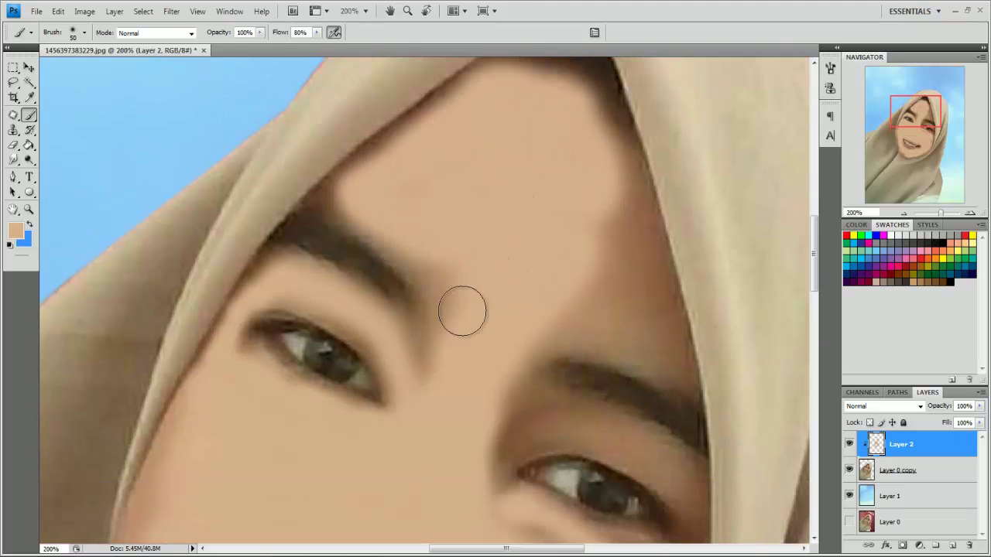
pyautogui.moveTo(460, 310); pyautogui.dragTo(441, 348)
pyautogui.scroll(-1, 442, 348)
pyautogui.moveTo(500, 281); pyautogui.dragTo(621, 259)
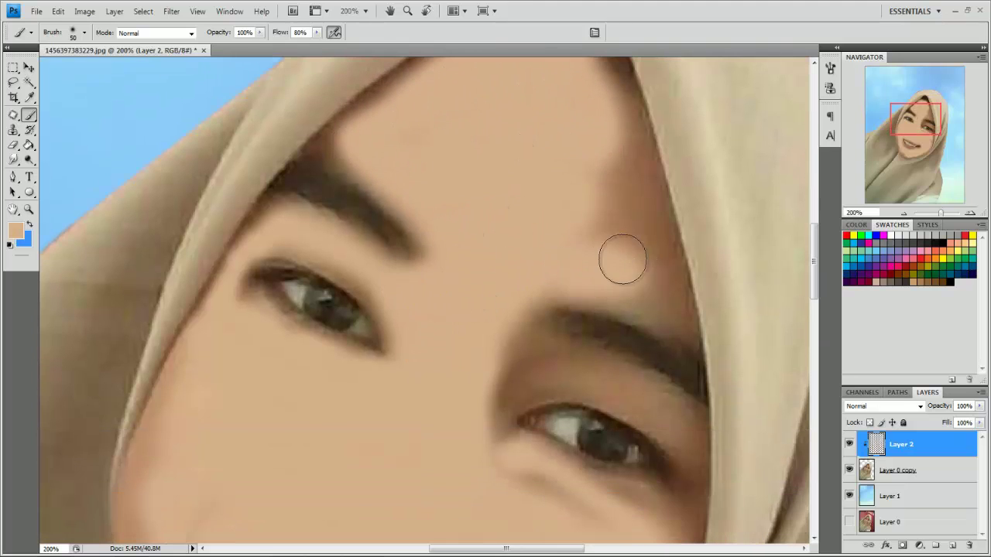
pyautogui.scroll(2, 584, 178)
pyautogui.scroll(1, 584, 178)
pyautogui.moveTo(581, 159); pyautogui.dragTo(548, 104)
# Soften the shadow around the right eye and brighten the left cheek edge
pyautogui.scroll(-1, 589, 201)
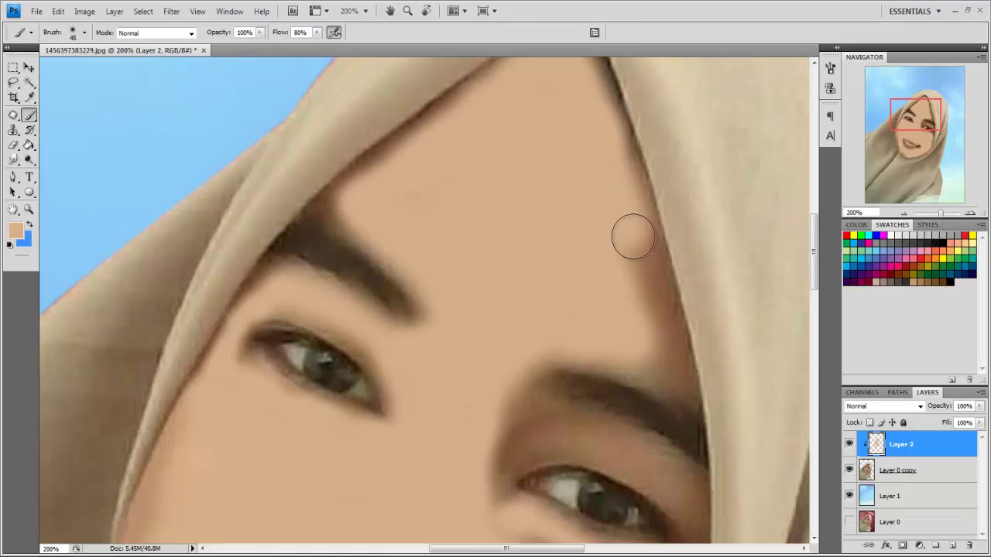
pyautogui.press('[')
pyautogui.scroll(-1, 650, 276)
pyautogui.scroll(-1, 651, 276)
pyautogui.scroll(-1, 659, 270)
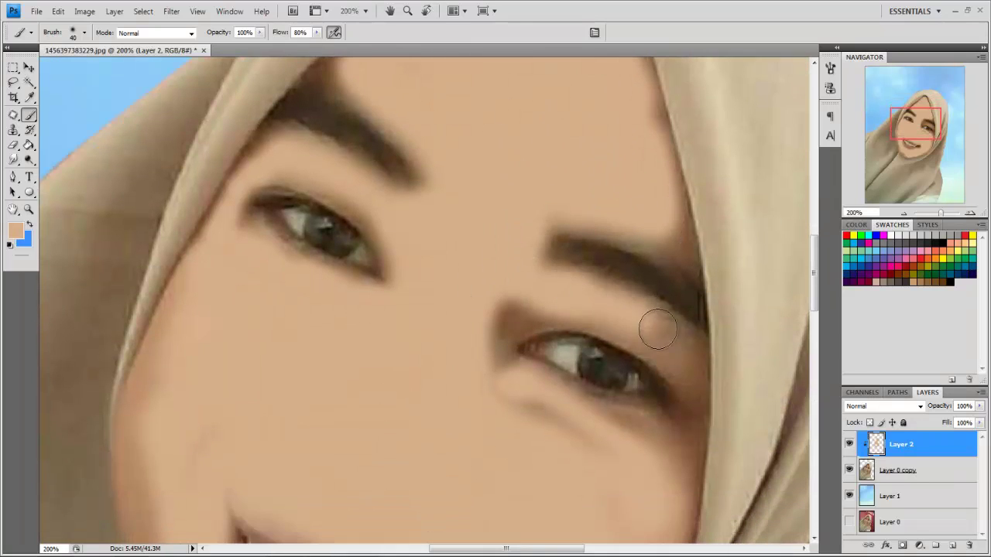
pyautogui.press('[')
pyautogui.scroll(-1, 489, 338)
pyautogui.press('[')
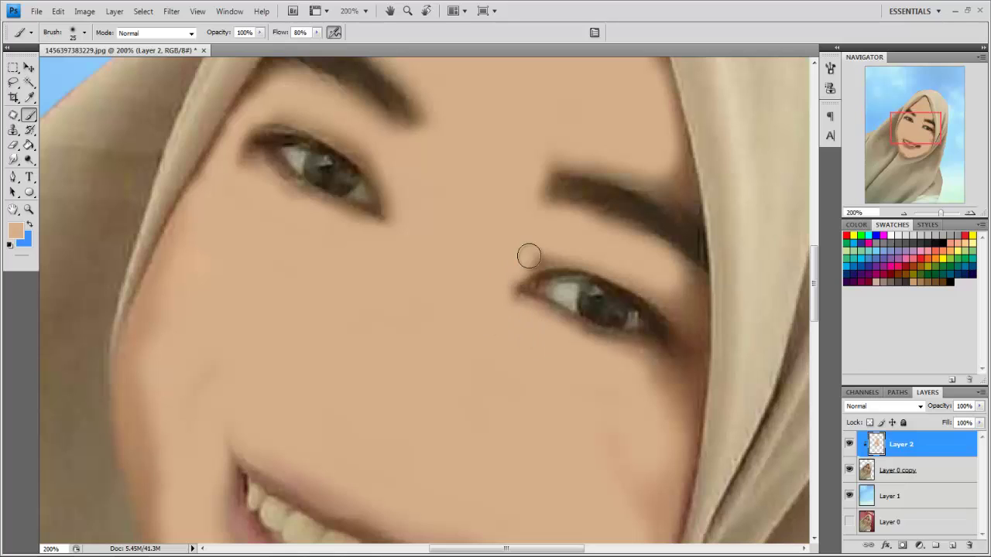
pyautogui.scroll(-1, 664, 226)
pyautogui.moveTo(664, 226)
pyautogui.mouseDown()
pyautogui.moveTo(681, 302)
pyautogui.moveTo(524, 266)
pyautogui.moveTo(630, 217)
pyautogui.moveTo(679, 313)
pyautogui.mouseUp()
pyautogui.scroll(-1, 679, 287)
pyautogui.scroll(-1, 588, 232)
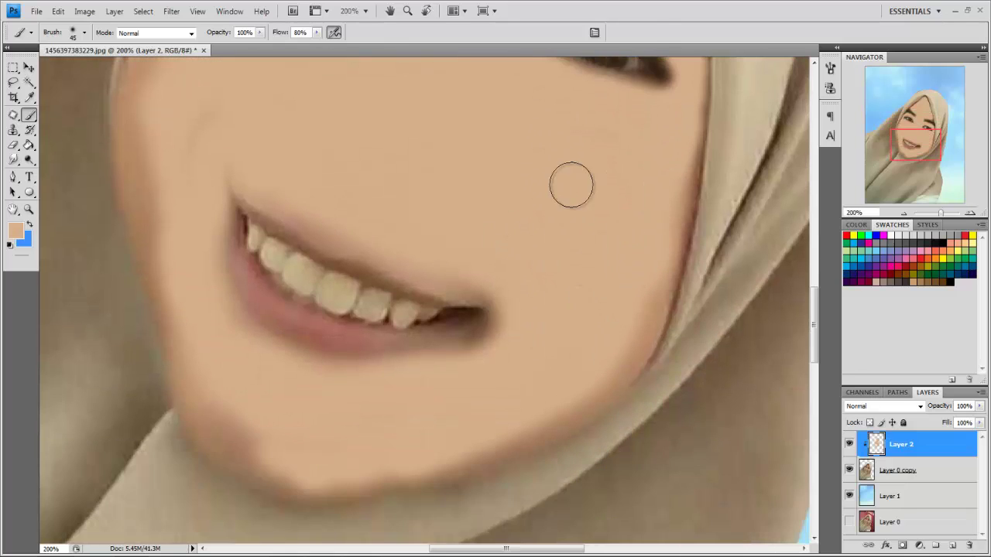
pyautogui.moveTo(675, 194); pyautogui.dragTo(617, 336)
pyautogui.scroll(-1, 617, 336)
pyautogui.press(']')
pyautogui.moveTo(396, 411); pyautogui.dragTo(185, 323)
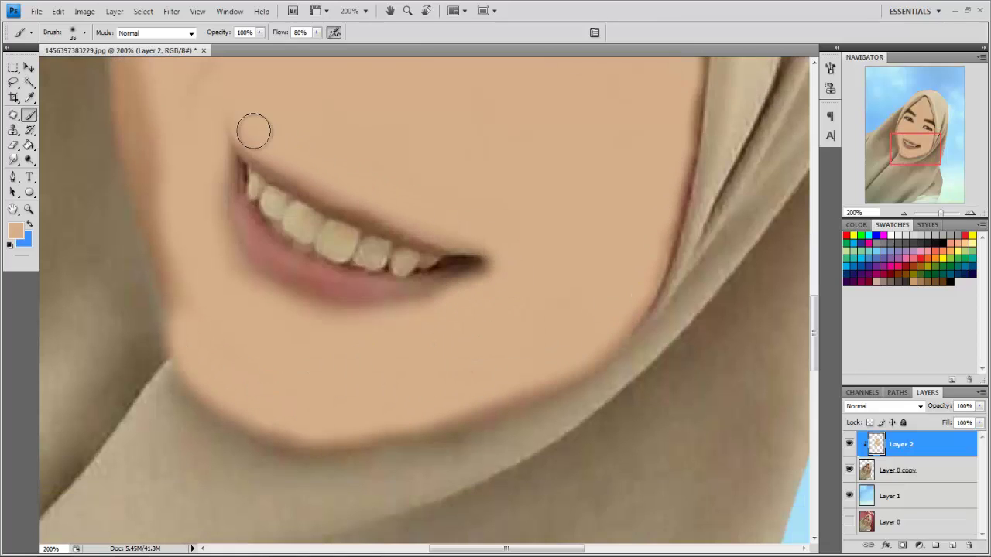
pyautogui.moveTo(185, 186)
pyautogui.mouseDown()
pyautogui.moveTo(165, 217)
pyautogui.moveTo(148, 336)
pyautogui.mouseUp()
# Touch up the skin paint with eraser and brush, then fit the portrait on screen
pyautogui.press('e')
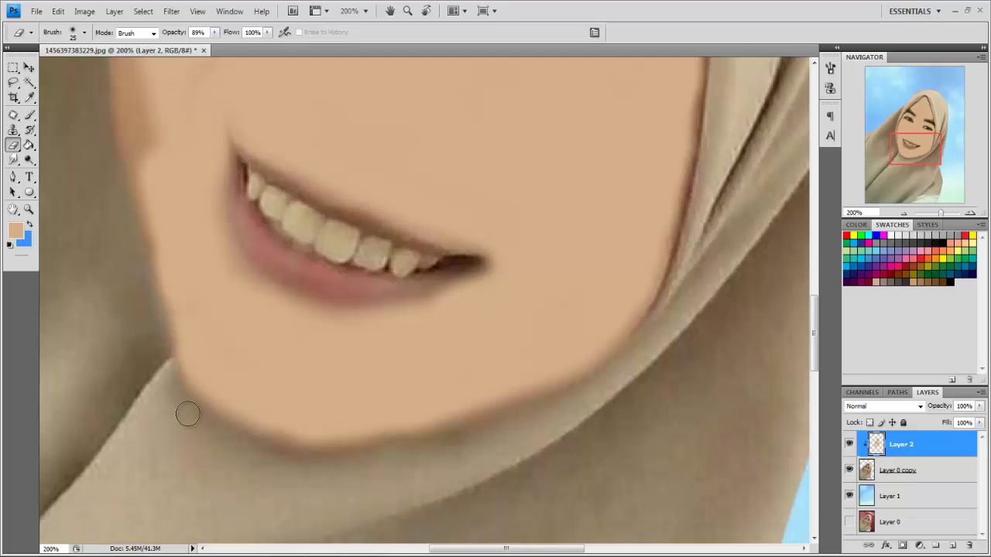
pyautogui.press('b')
pyautogui.scroll(5, 597, 265)
pyautogui.scroll(1, 679, 256)
pyautogui.scroll(1, 651, 216)
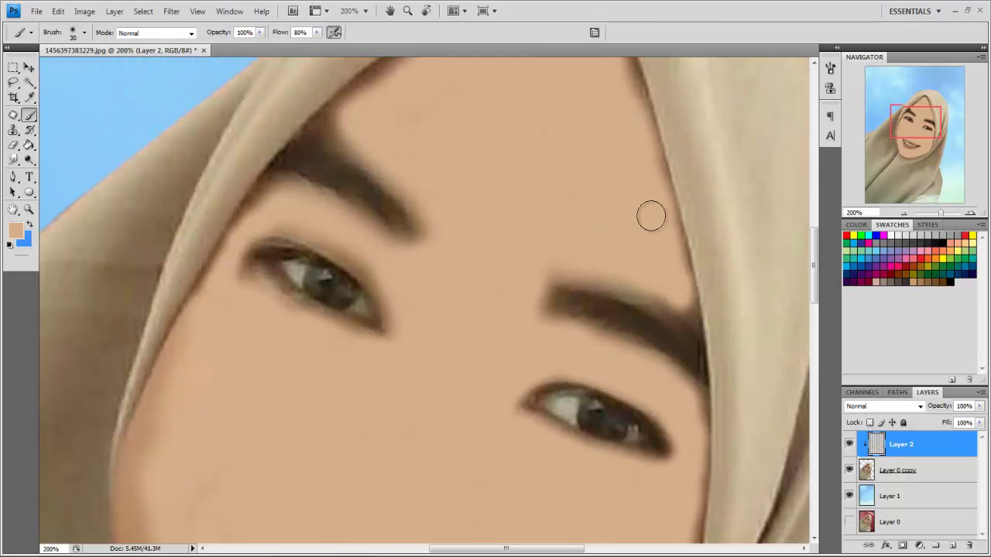
pyautogui.press(']')
pyautogui.press(']')
pyautogui.scroll(1, 542, 277)
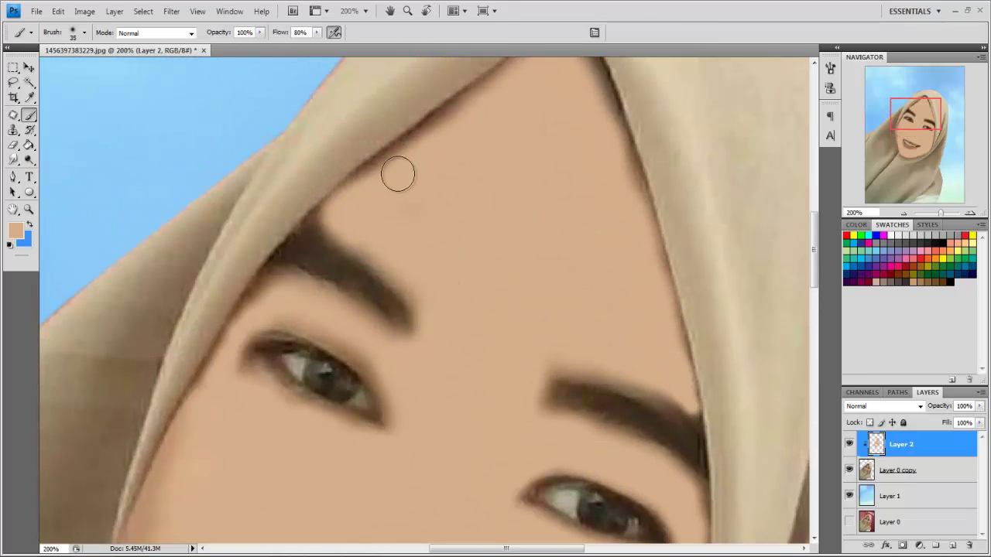
pyautogui.scroll(1, 371, 182)
pyautogui.scroll(-2, 557, 173)
pyautogui.hscroll(-2, 557, 173)
pyautogui.press('[')
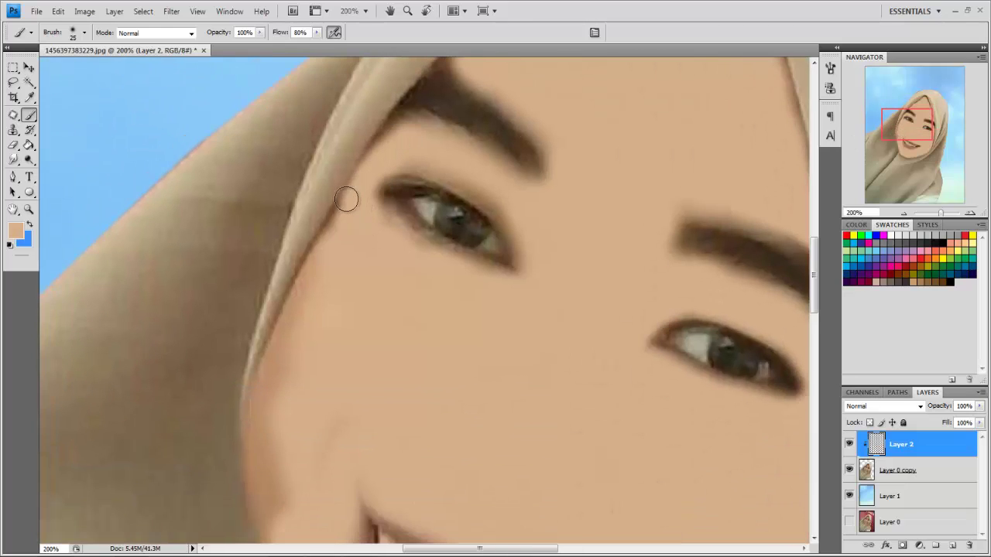
pyautogui.scroll(-1, 325, 209)
pyautogui.scroll(-2, 274, 309)
pyautogui.press(']')
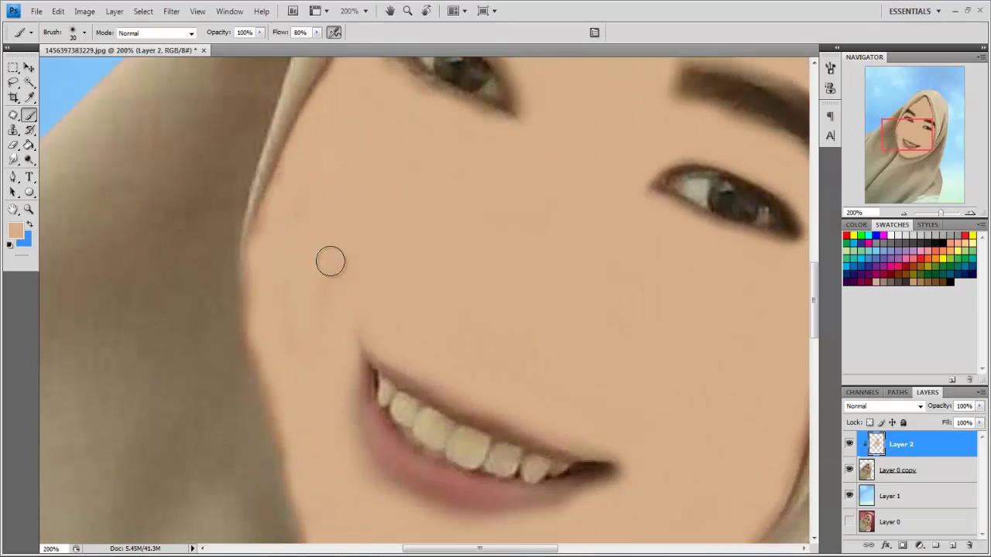
pyautogui.scroll(-2, 286, 232)
pyautogui.hotkey('ctrl', '0')
pyautogui.press(']')
# Set Layer 2 to Color blend mode and inspect the mouth, eyes and brow up close
pyautogui.click(883, 406)
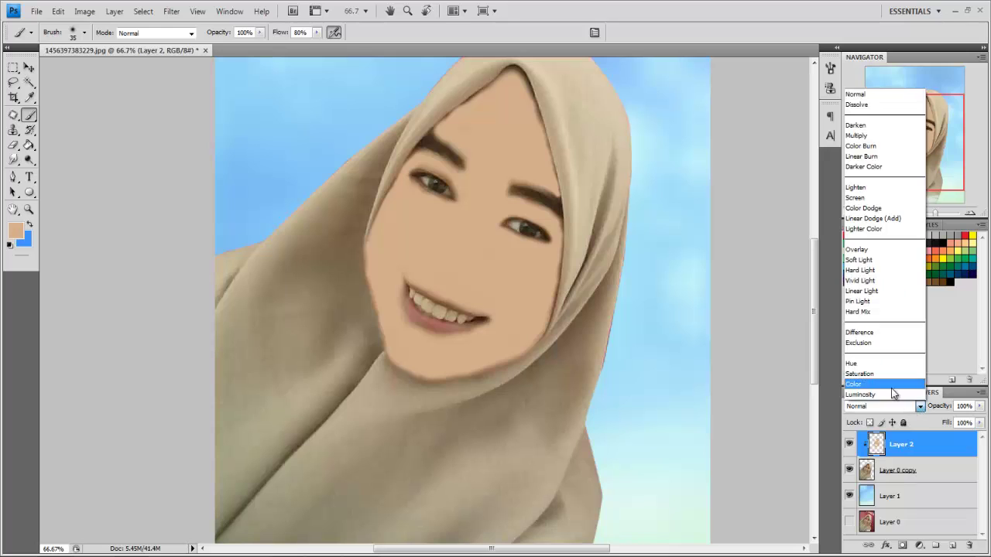
pyautogui.hotkey('ctrl', '+')
pyautogui.hotkey('ctrl', '+')
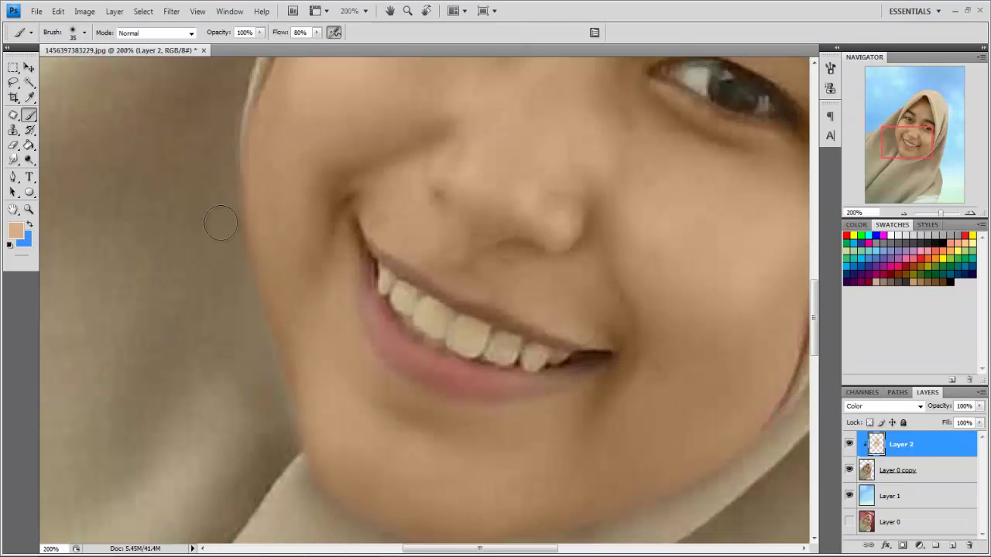
pyautogui.press('[')
pyautogui.scroll(-2, 278, 317)
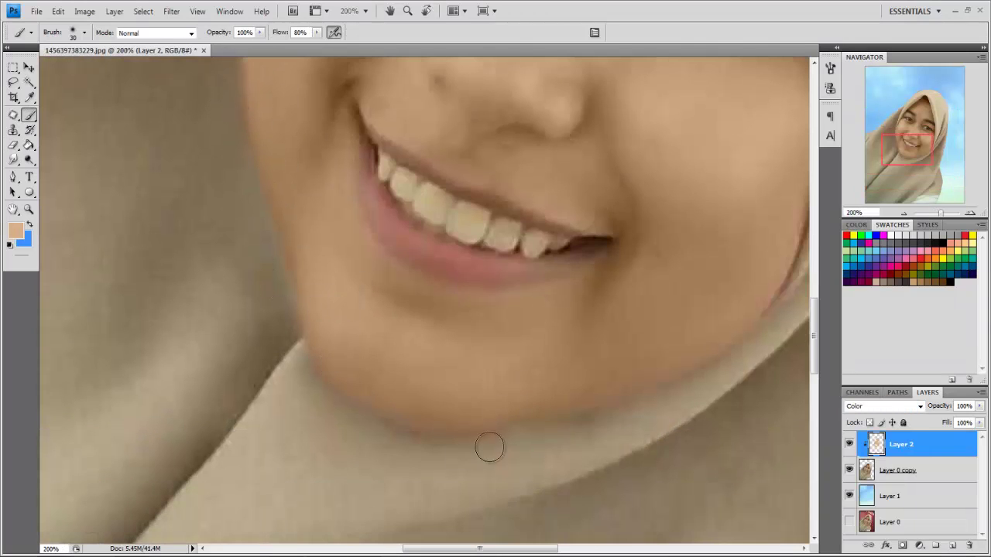
pyautogui.press('e')
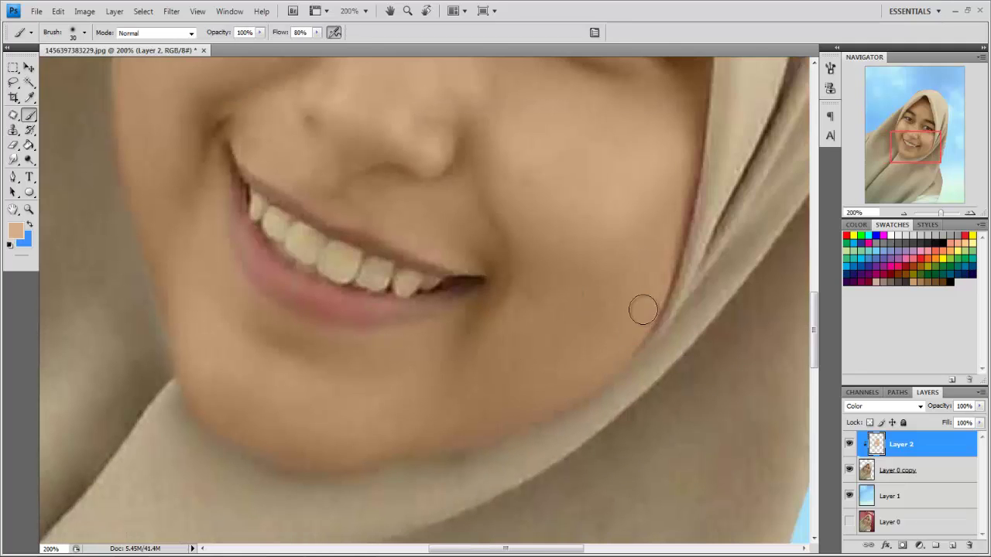
pyautogui.moveTo(675, 195); pyautogui.dragTo(637, 427)
pyautogui.moveTo(271, 173); pyautogui.dragTo(344, 300)
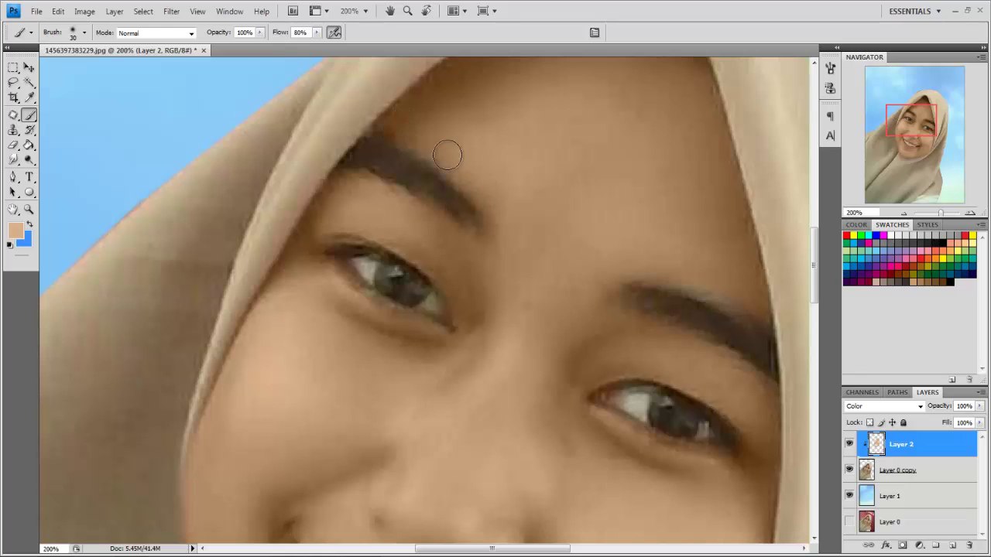
pyautogui.moveTo(620, 249); pyautogui.dragTo(465, 183)
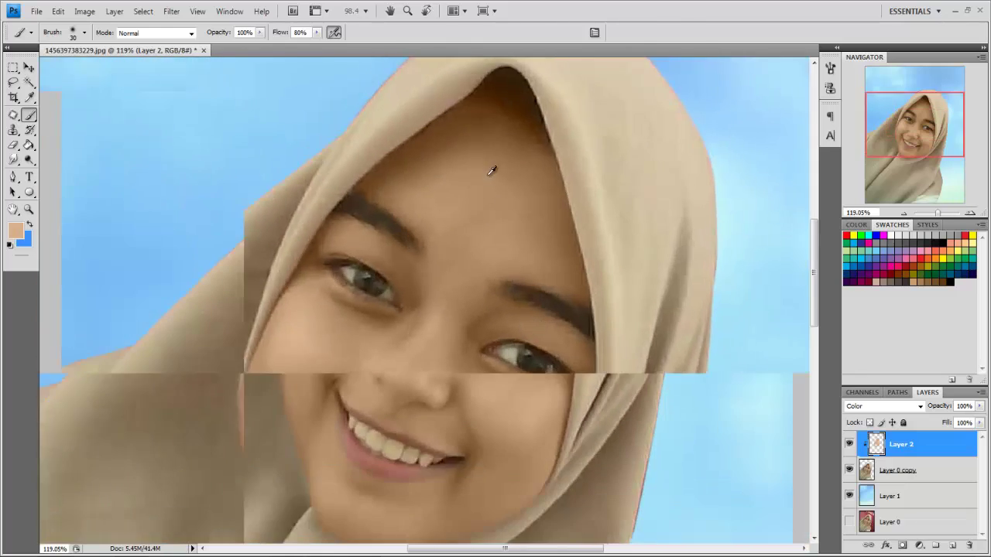
pyautogui.scroll(-2, 371, 209)
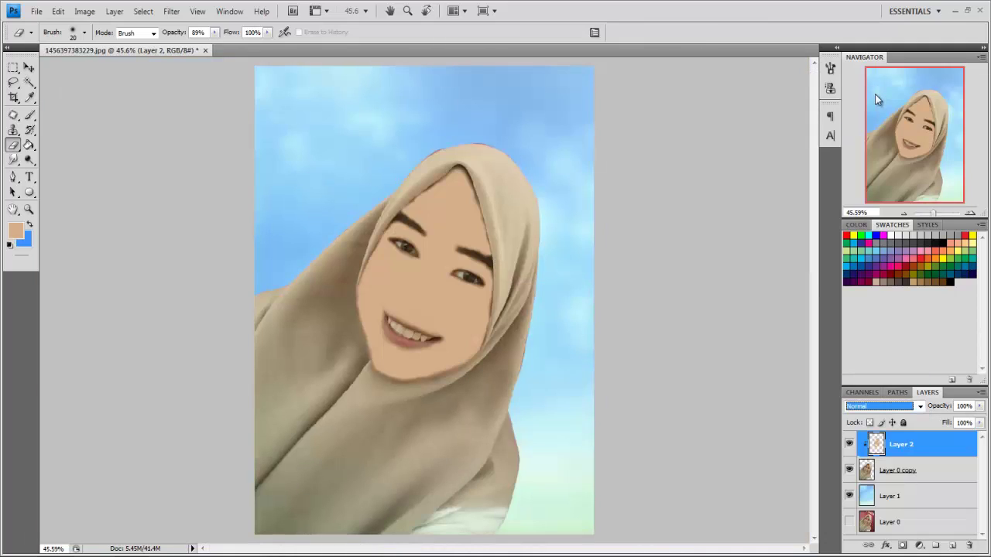
# Duplicate Layer 2, set the copy to Soft Light, and move it below Layer 2
pyautogui.click(918, 406)
pyautogui.click(874, 387)
pyautogui.hotkey('ctrl', 'j')
pyautogui.click(919, 407)
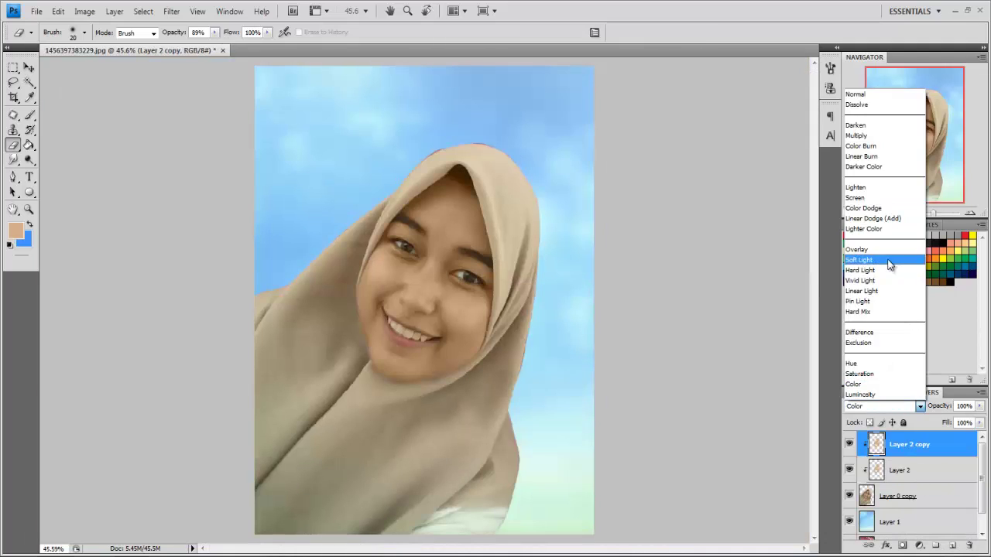
pyautogui.click(890, 258)
pyautogui.click(917, 465)
pyautogui.click(906, 444)
pyautogui.moveTo(905, 444); pyautogui.dragTo(906, 481)
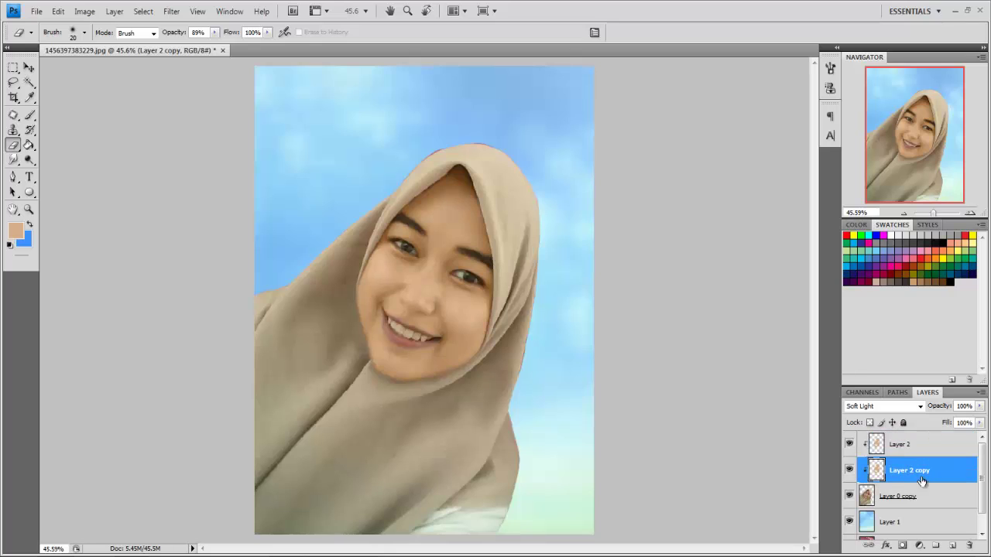
# Set opacities to 70% for Layer 2 copy and 60% for Layer 2
pyautogui.click(979, 405)
pyautogui.moveTo(976, 414); pyautogui.dragTo(946, 422)
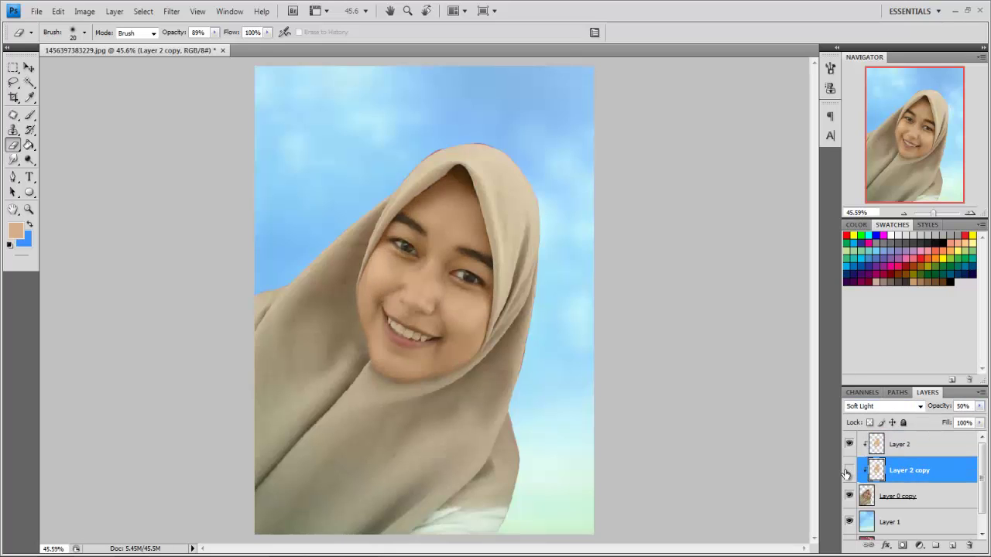
pyautogui.moveTo(906, 470); pyautogui.dragTo(917, 443)
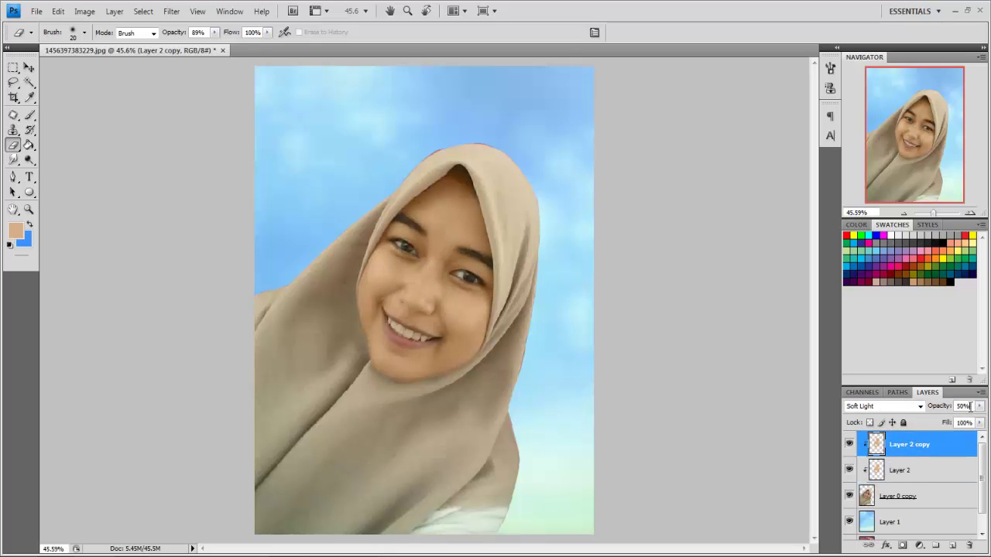
pyautogui.click(902, 470)
pyautogui.click(979, 405)
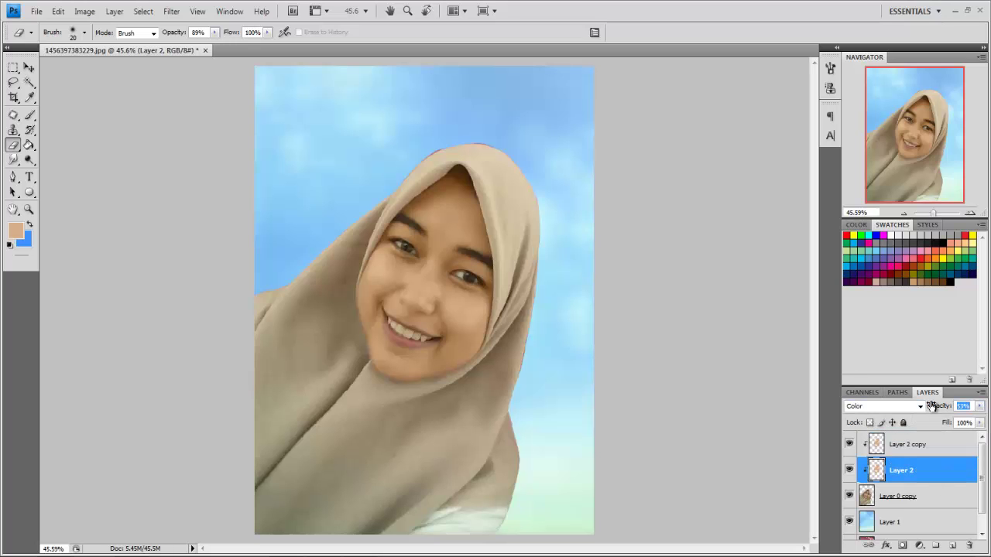
pyautogui.hotkey('ctrl', '+')
pyautogui.moveTo(863, 444); pyautogui.dragTo(846, 474)
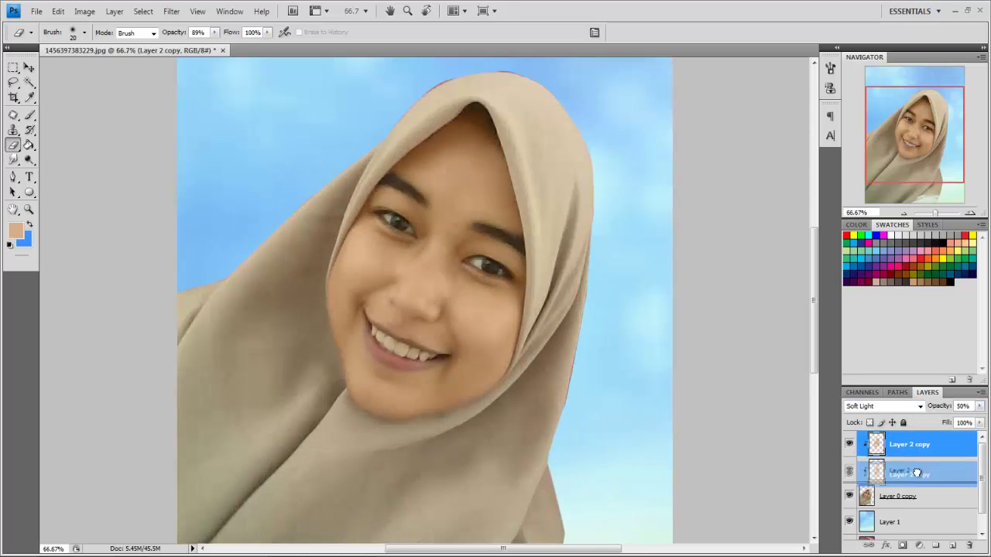
pyautogui.click(848, 472)
# Reselect Layer 2 and add an empty Layer 3 on top of the stack
pyautogui.hotkey('ctrl', '-')
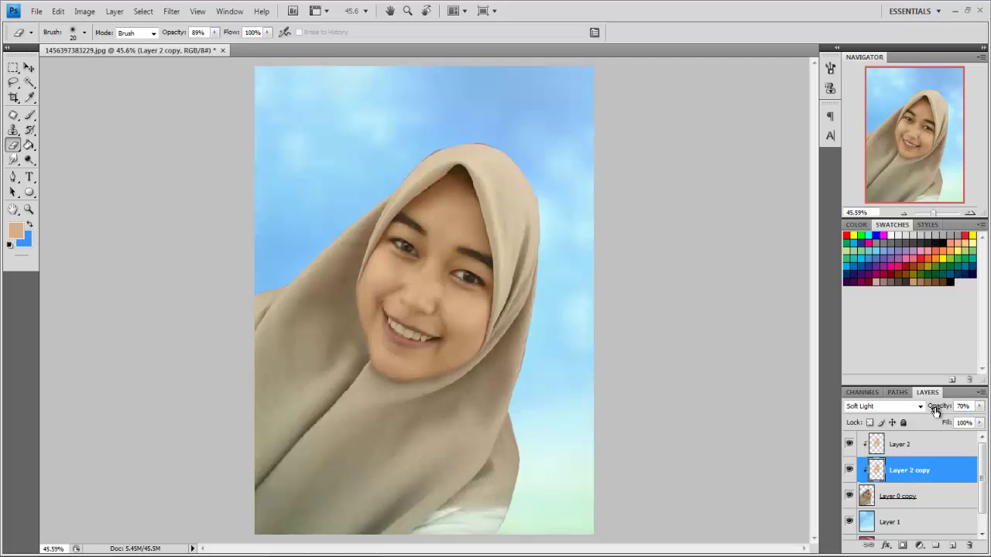
pyautogui.hotkey('ctrl', '-')
pyautogui.hotkey('alt', ']')
pyautogui.hotkey('ctrl', '+')
pyautogui.hotkey('ctrl', '+')
pyautogui.hotkey('ctrl', '+')
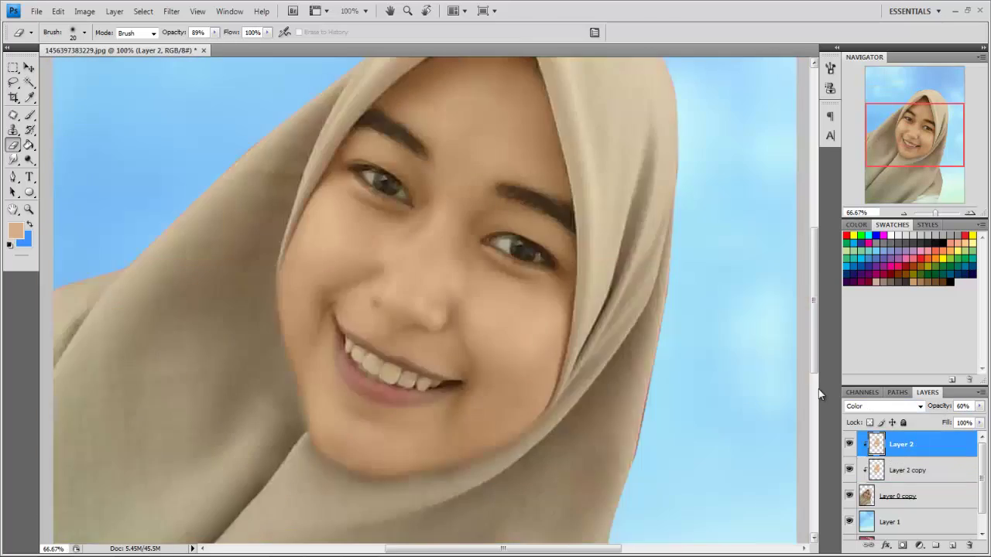
pyautogui.hotkey('ctrl', '-')
pyautogui.hotkey('ctrl', '-')
pyautogui.click(952, 546)
pyautogui.press('b')
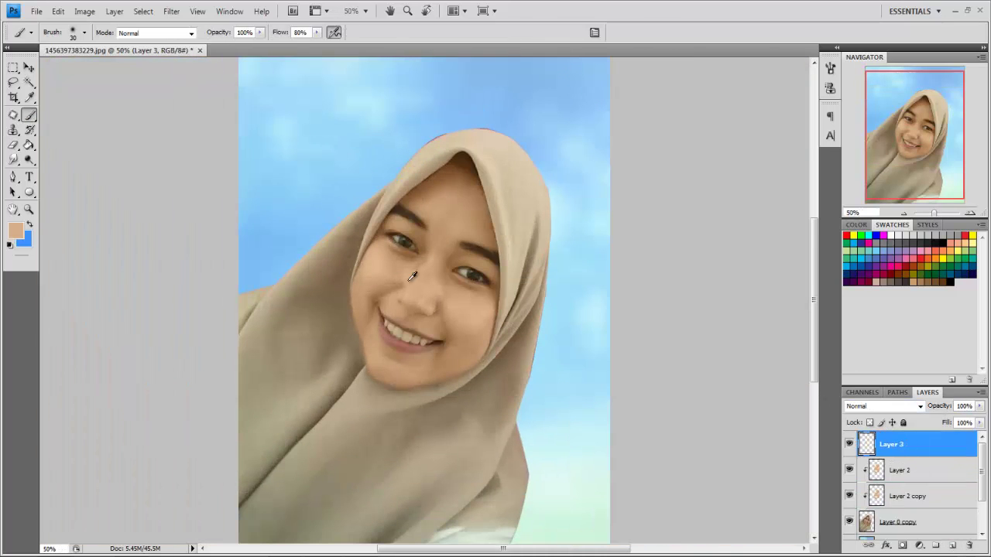
pyautogui.scroll(3, 418, 332)
pyautogui.scroll(3, 421, 330)
# Choose a salmon-red foreground colour for the lips
pyautogui.click(15, 230)
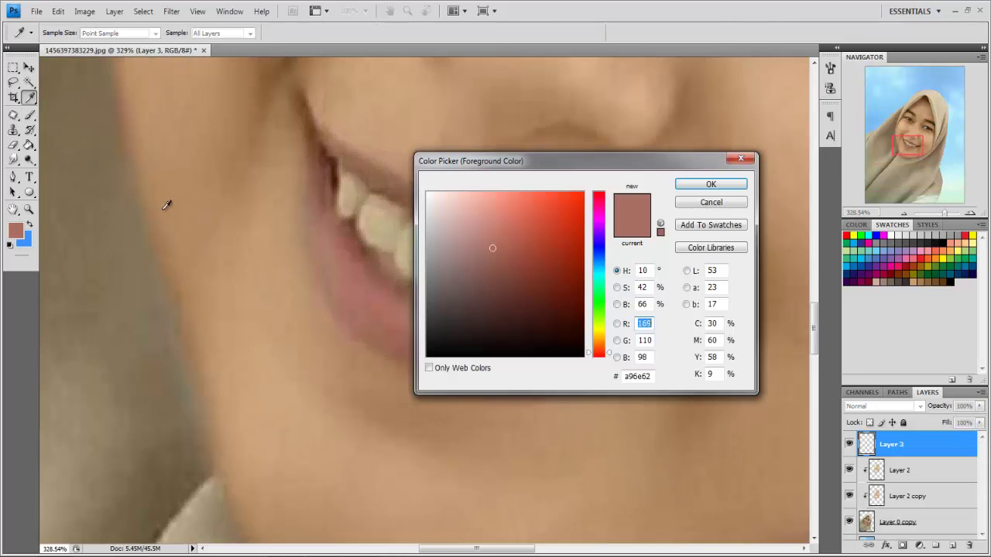
pyautogui.click(397, 303)
pyautogui.click(542, 222)
pyautogui.press('Escape')
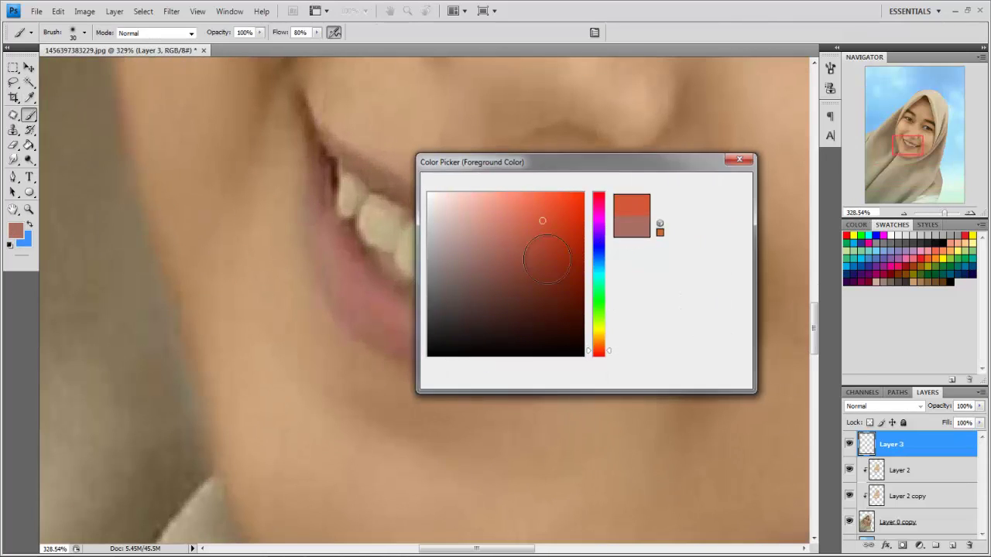
pyautogui.click(13, 236)
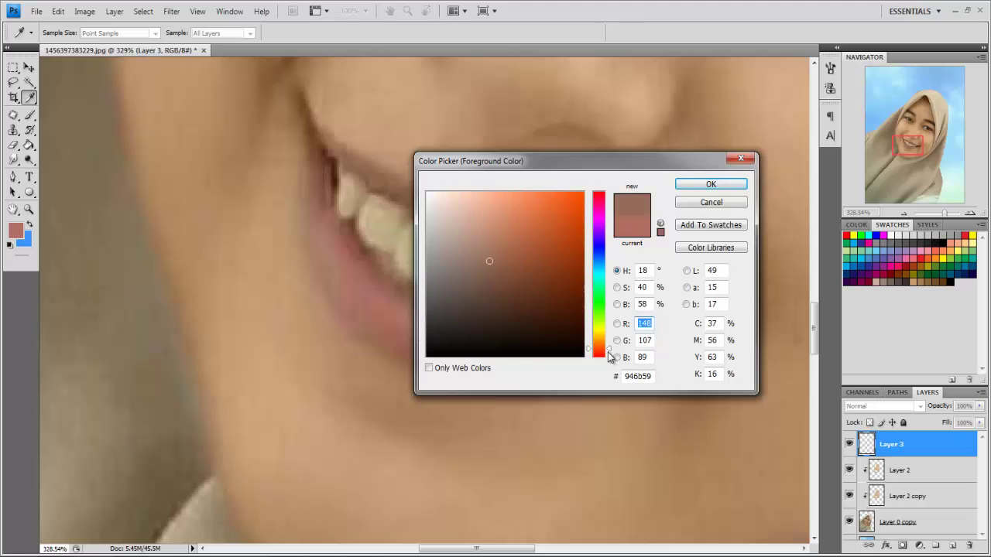
pyautogui.moveTo(598, 353); pyautogui.dragTo(599, 220)
pyautogui.click(633, 230)
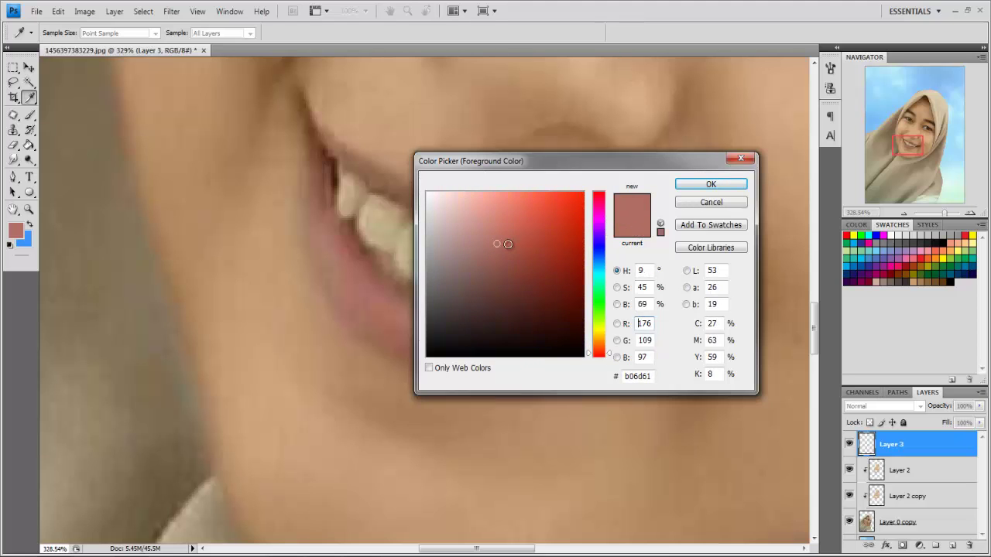
pyautogui.click(517, 215)
pyautogui.press('Return')
# Paint salmon onto the lower lip on Layer 3 and set it to Color blend mode
pyautogui.press('p')
pyautogui.press('b')
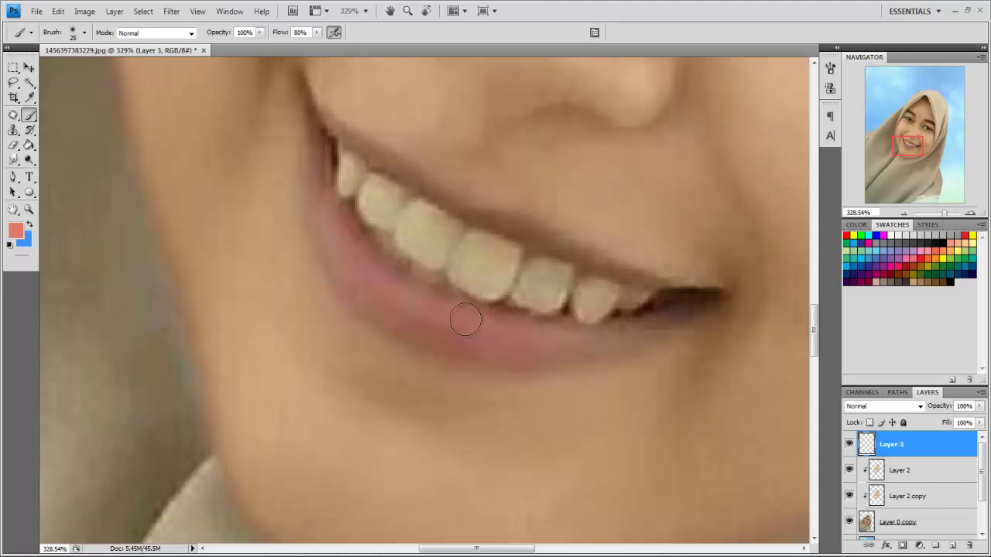
pyautogui.moveTo(426, 320); pyautogui.dragTo(399, 310)
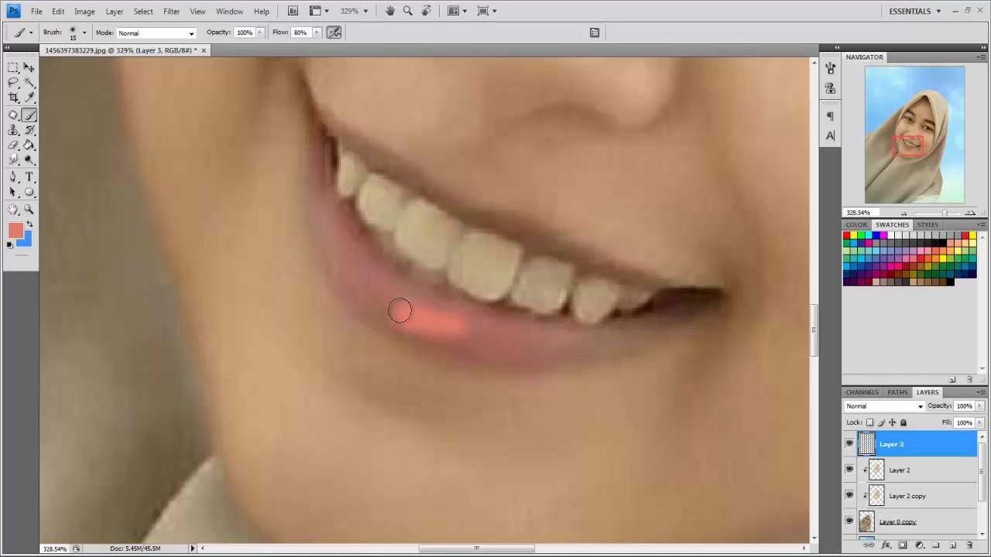
pyautogui.click(920, 406)
pyautogui.click(875, 402)
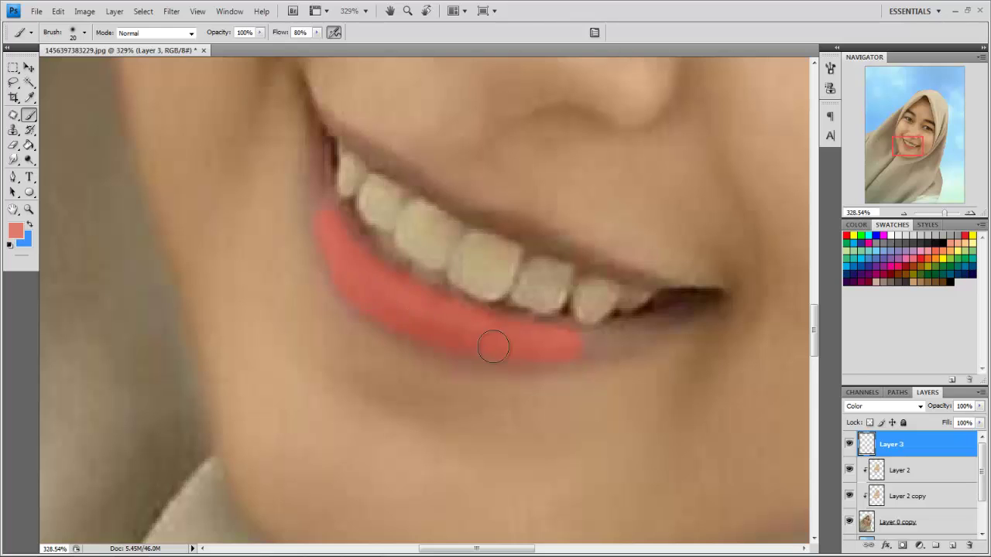
pyautogui.scroll(-3, 589, 341)
pyautogui.scroll(2, 563, 342)
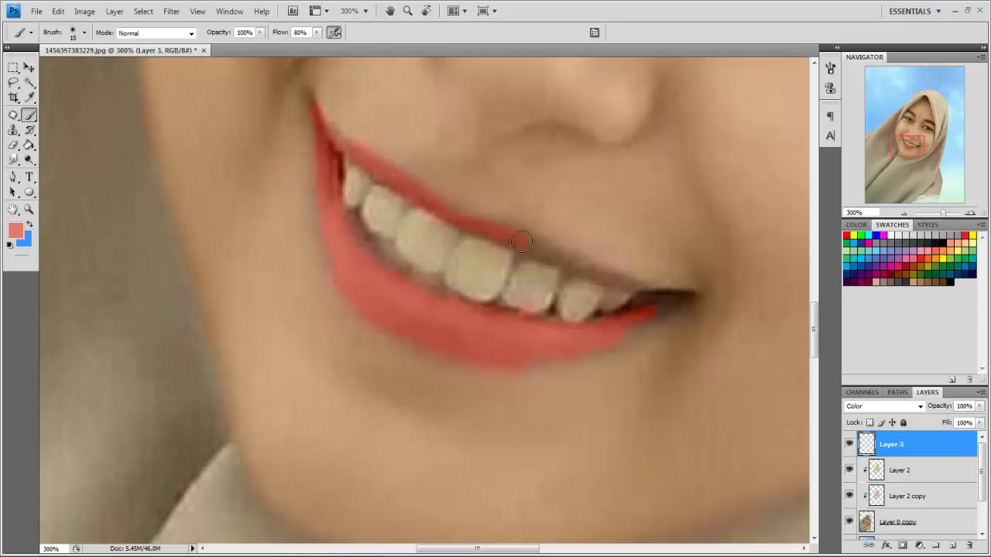
# Erase the red tint that spilled onto the teeth
pyautogui.press('e')
pyautogui.scroll(2, 348, 163)
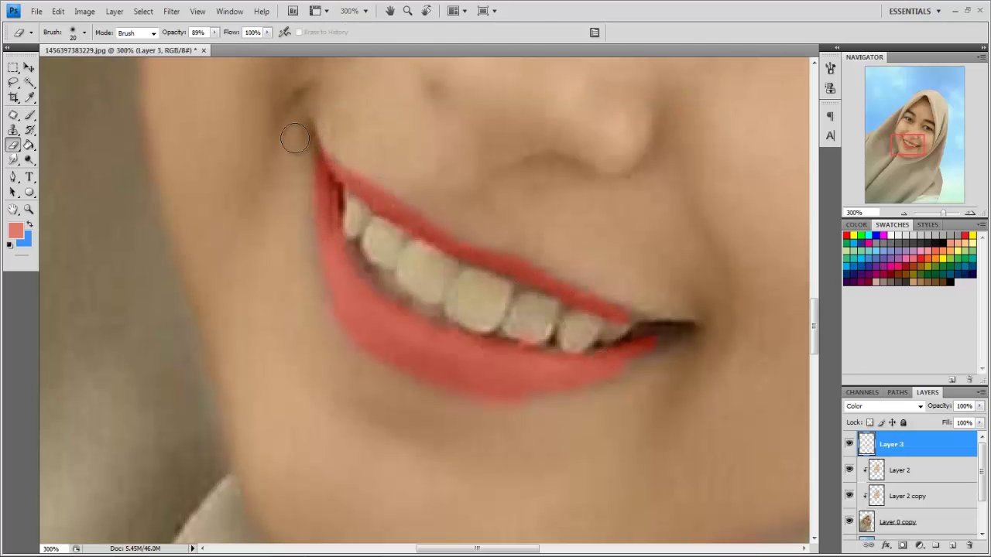
pyautogui.moveTo(627, 317); pyautogui.dragTo(585, 328)
pyautogui.scroll(-5, 650, 320)
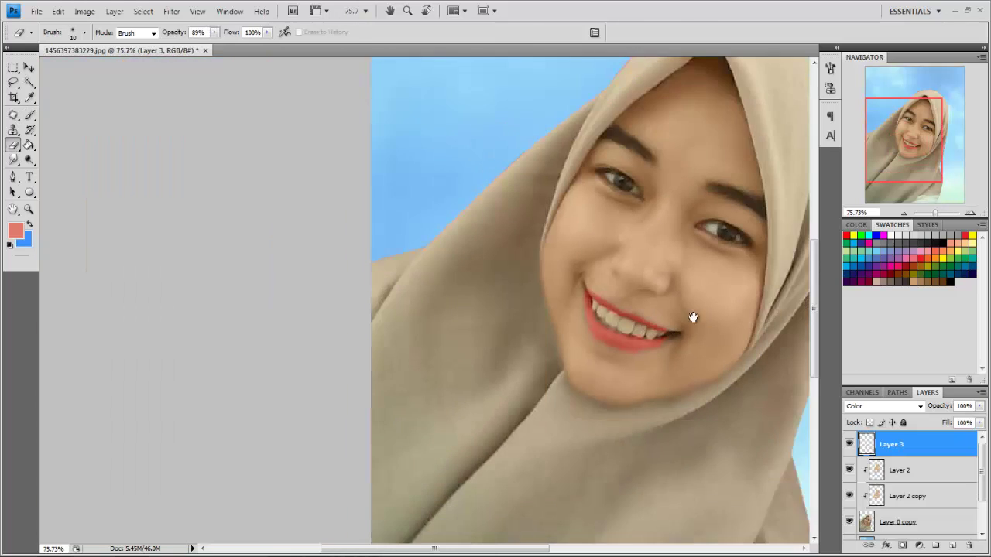
pyautogui.scroll(3, 569, 352)
pyautogui.press('b')
pyautogui.scroll(2, 544, 309)
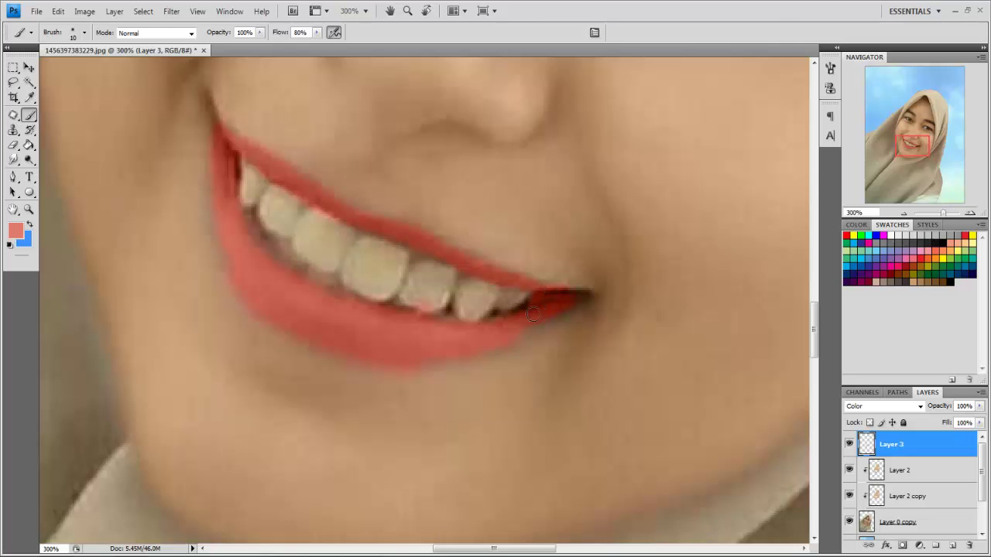
pyautogui.scroll(-5, 534, 313)
pyautogui.scroll(3, 483, 302)
pyautogui.scroll(2, 451, 314)
# Erase stray red at the lip corners
pyautogui.press('e')
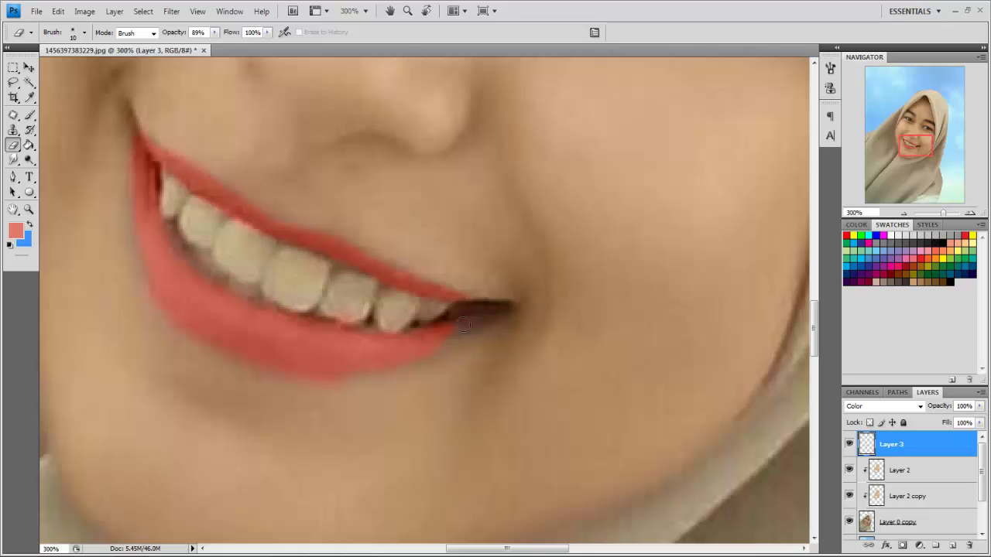
pyautogui.scroll(-3, 463, 325)
pyautogui.scroll(-1, 463, 333)
pyautogui.scroll(-1, 463, 341)
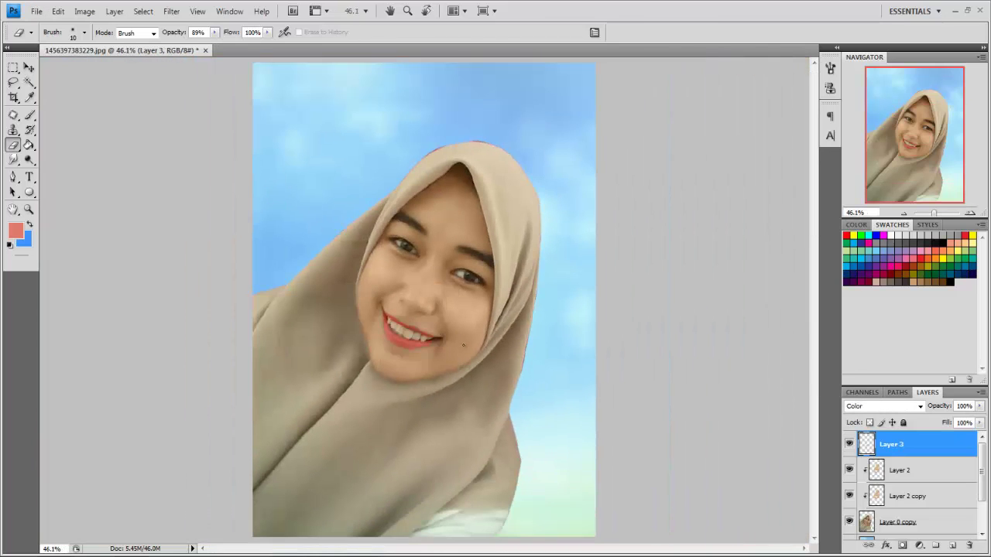
pyautogui.scroll(4, 463, 345)
pyautogui.scroll(-2, 400, 342)
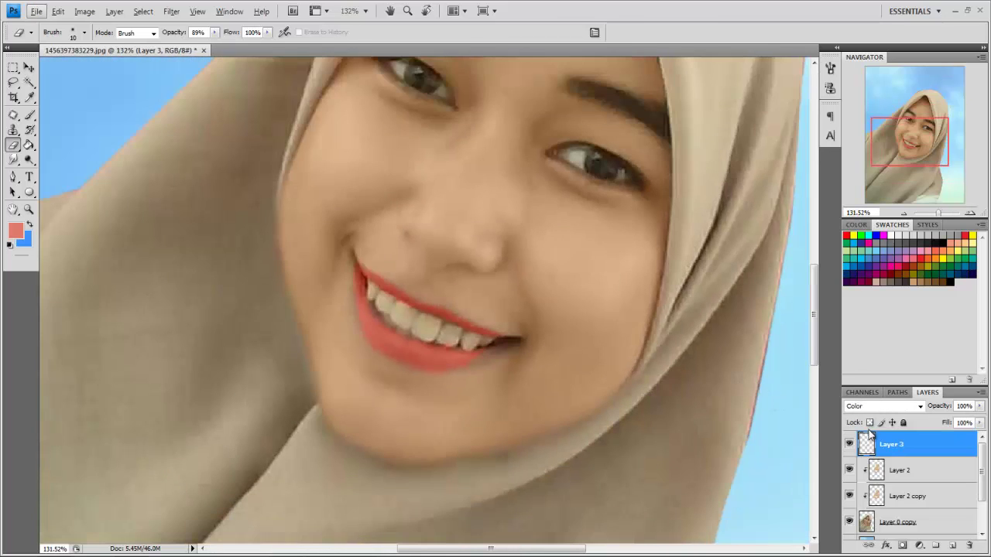
# Hide and show Layer 3 to compare the lips before and after
pyautogui.click(849, 445)
pyautogui.click(849, 444)
pyautogui.scroll(3, 464, 321)
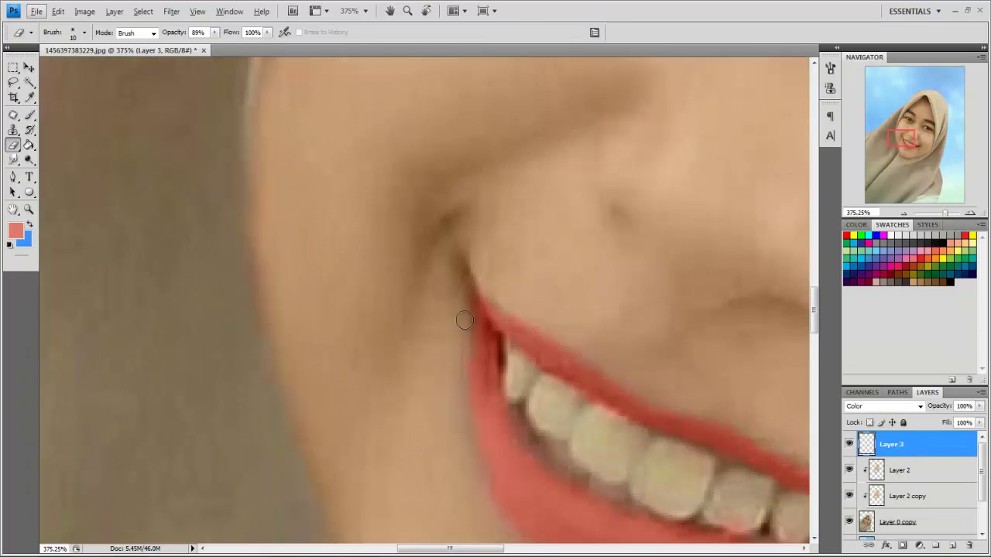
pyautogui.scroll(-1, 451, 325)
pyautogui.scroll(-3, 459, 309)
pyautogui.hscroll(3, 459, 309)
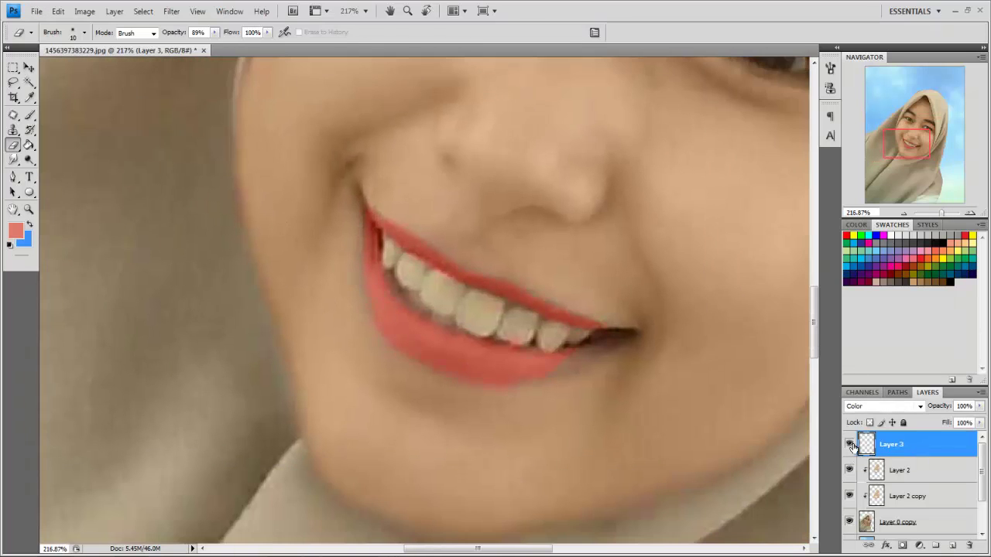
# Clean up remaining stray lip colour and set Layer 3 to 60% opacity
pyautogui.press('b')
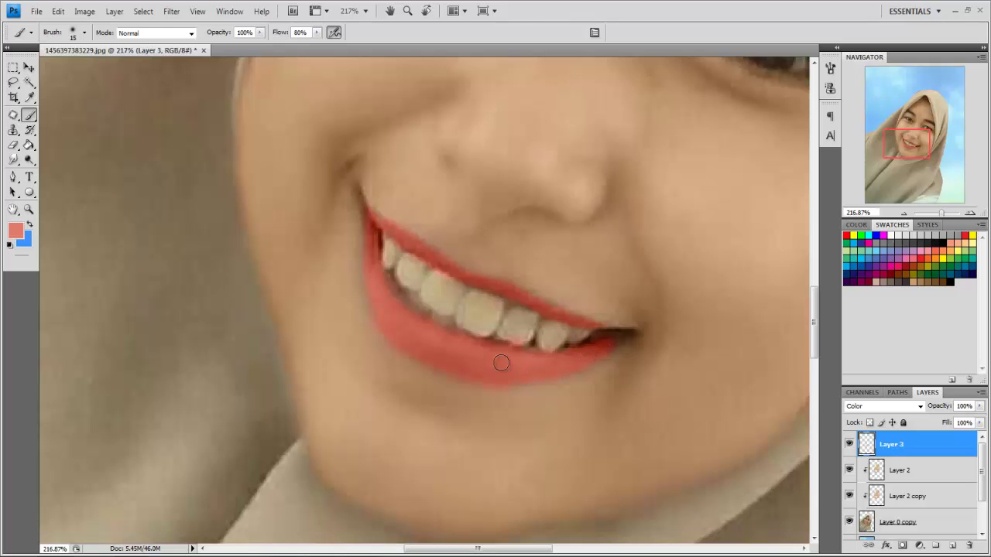
pyautogui.press('e')
pyautogui.scroll(-2, 612, 336)
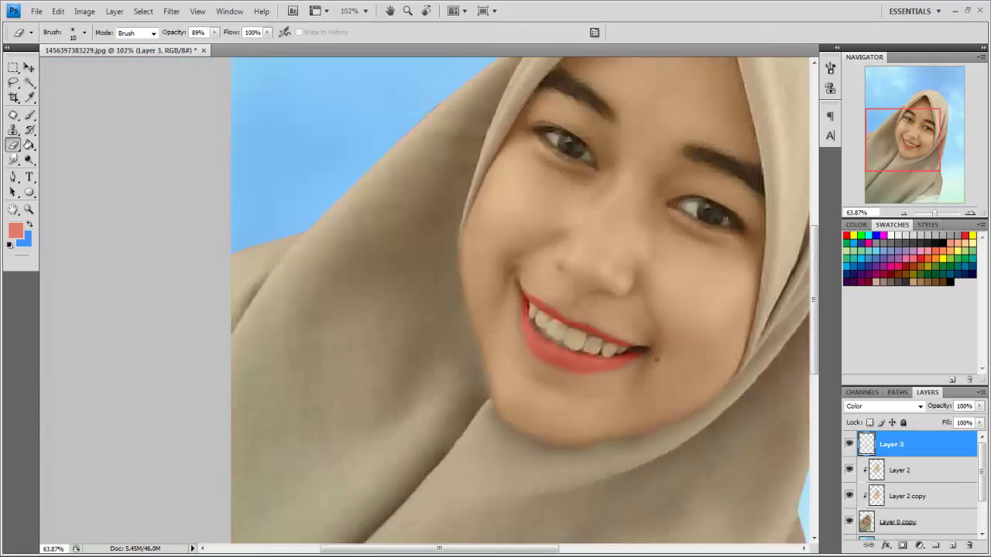
pyautogui.scroll(-2, 418, 329)
pyautogui.scroll(5, 374, 319)
pyautogui.hotkey('ctrl', '0')
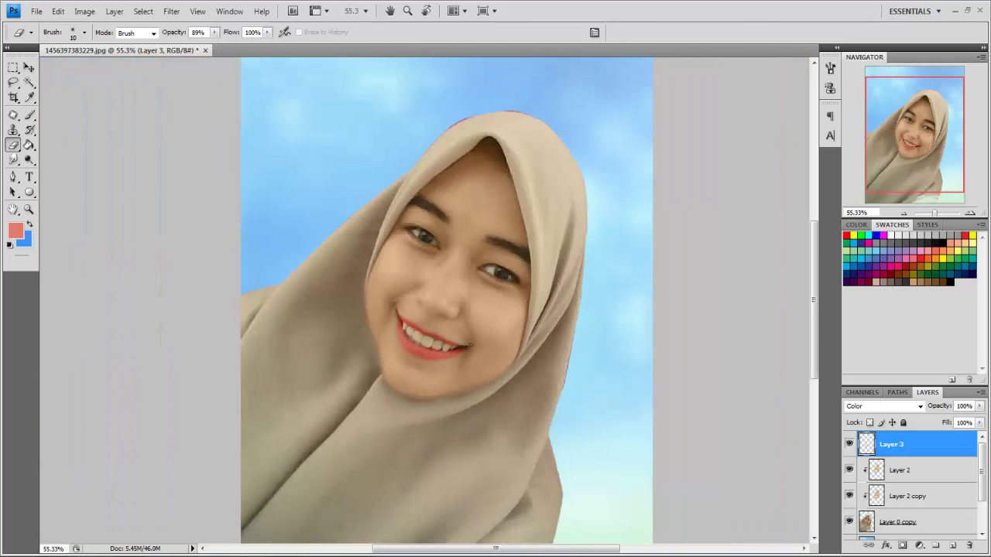
pyautogui.click(980, 407)
# Paint white over the teeth on a new Layer 4 set to Soft Light
pyautogui.click(953, 546)
pyautogui.press('b')
pyautogui.click(9, 244)
pyautogui.press('x')
pyautogui.scroll(5, 380, 356)
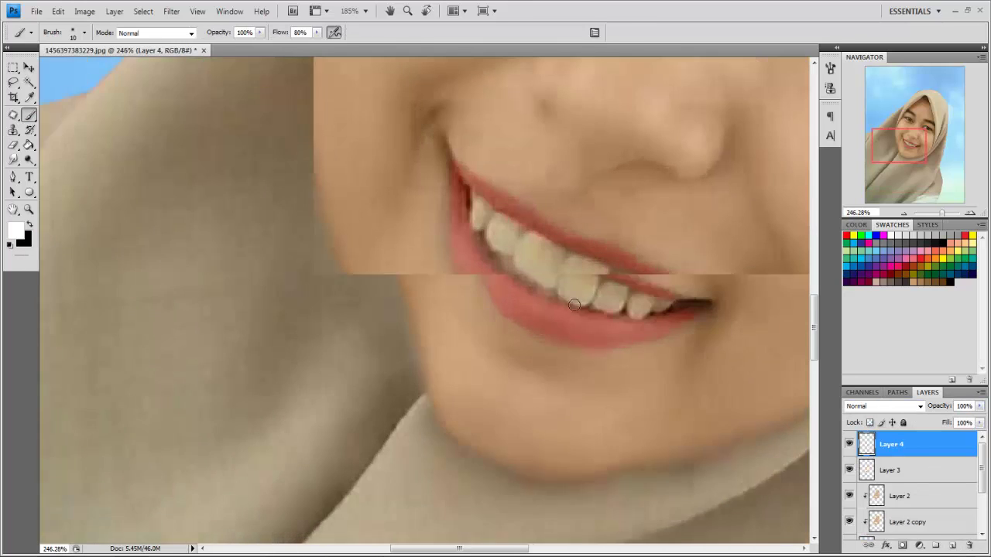
pyautogui.moveTo(503, 249)
pyautogui.mouseDown()
pyautogui.moveTo(603, 303)
pyautogui.moveTo(518, 268)
pyautogui.moveTo(531, 245)
pyautogui.moveTo(641, 290)
pyautogui.moveTo(644, 306)
pyautogui.mouseUp()
pyautogui.click(882, 406)
pyautogui.click(875, 257)
# Check the whole portrait, then add Layer 5 with black as the paint colour
pyautogui.press('[')
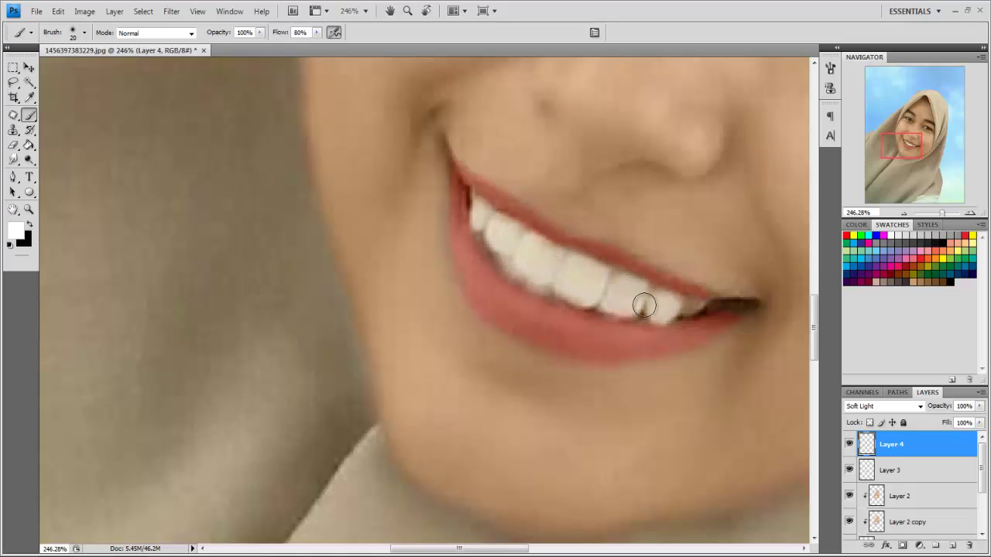
pyautogui.hotkey('ctrl', '-')
pyautogui.hotkey('ctrl', '-')
pyautogui.hotkey('ctrl', '-')
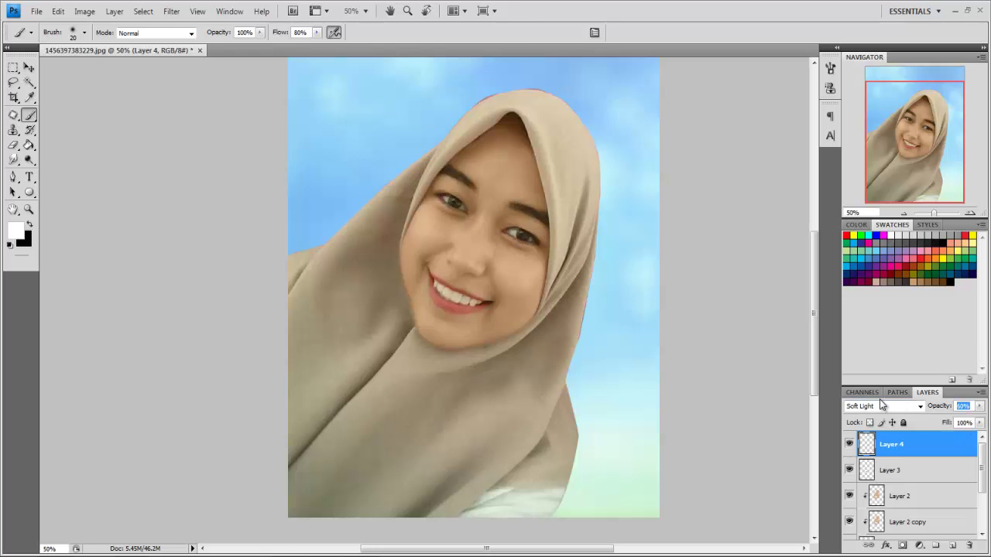
pyautogui.click(953, 548)
pyautogui.press('x')
pyautogui.scroll(2, 433, 232)
# Darken both eyebrows with black on Layer 5 in Soft Light at 33% opacity
pyautogui.scroll(2, 232, 201)
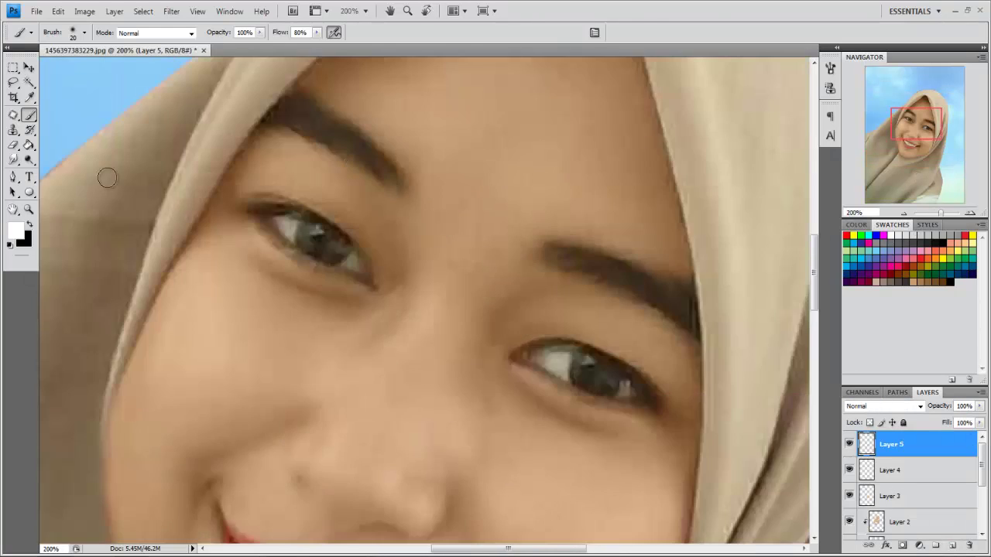
pyautogui.scroll(2, 325, 172)
pyautogui.click(324, 172)
pyautogui.click(918, 409)
pyautogui.click(878, 394)
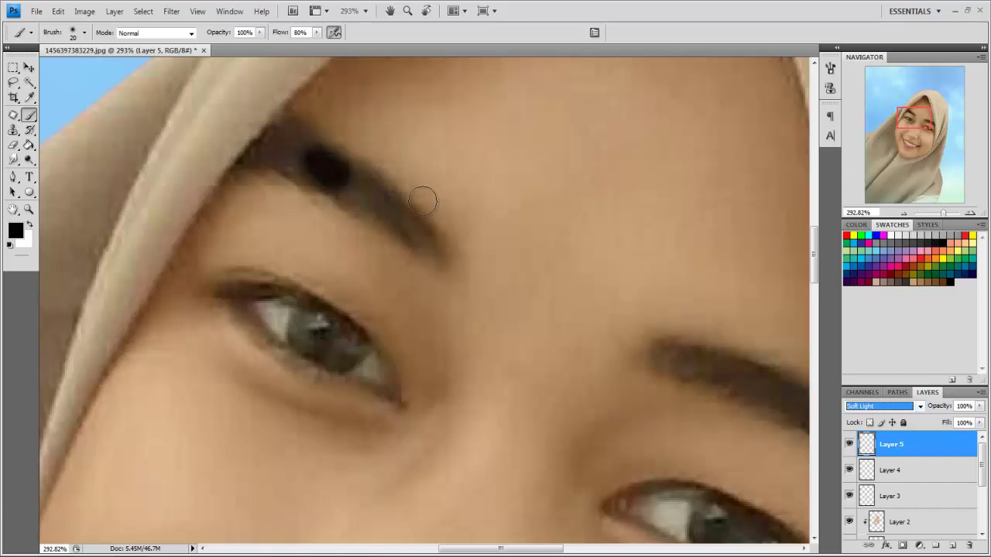
pyautogui.moveTo(420, 199)
pyautogui.mouseDown()
pyautogui.moveTo(276, 144)
pyautogui.moveTo(394, 206)
pyautogui.moveTo(433, 248)
pyautogui.mouseUp()
pyautogui.moveTo(978, 407); pyautogui.dragTo(941, 418)
pyautogui.moveTo(632, 338)
pyautogui.mouseDown()
pyautogui.moveTo(423, 249)
pyautogui.moveTo(596, 325)
pyautogui.moveTo(643, 360)
pyautogui.mouseUp()
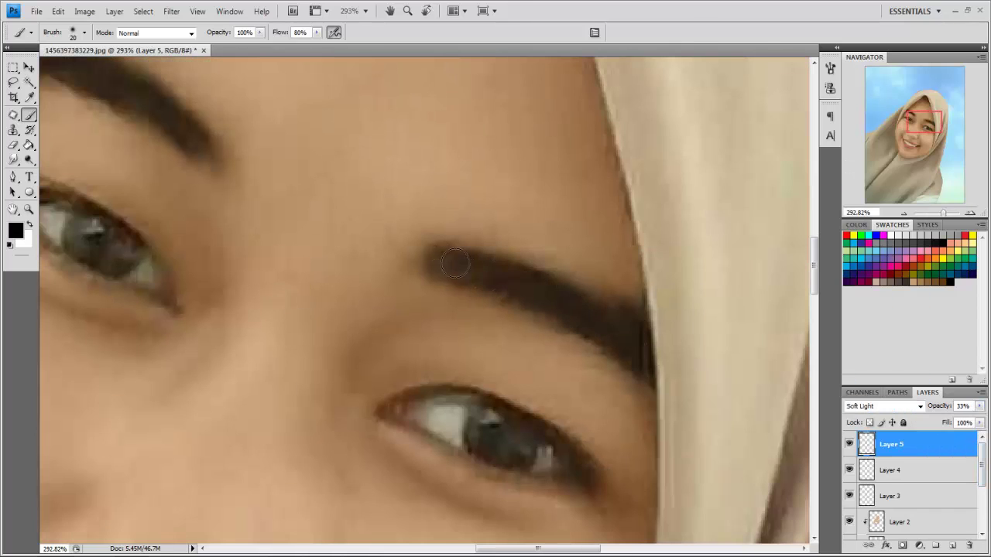
# Darken the iris of the left eye with a slightly larger brush
pyautogui.moveTo(455, 263); pyautogui.dragTo(476, 174)
pyautogui.press(']')
pyautogui.moveTo(496, 348)
pyautogui.mouseDown()
pyautogui.moveTo(553, 387)
pyautogui.moveTo(462, 333)
pyautogui.mouseUp()
pyautogui.moveTo(395, 294); pyautogui.dragTo(438, 308)
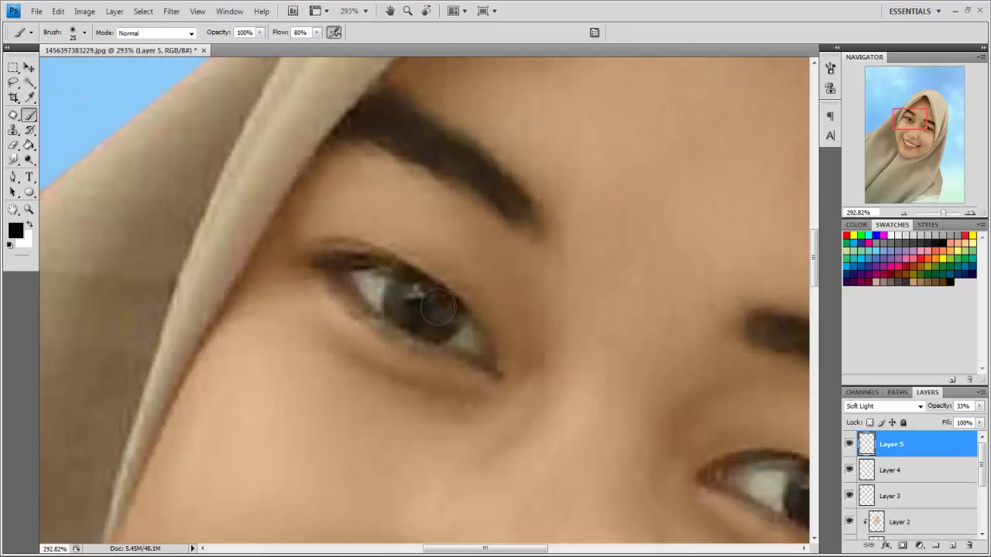
pyautogui.moveTo(738, 443); pyautogui.dragTo(475, 277)
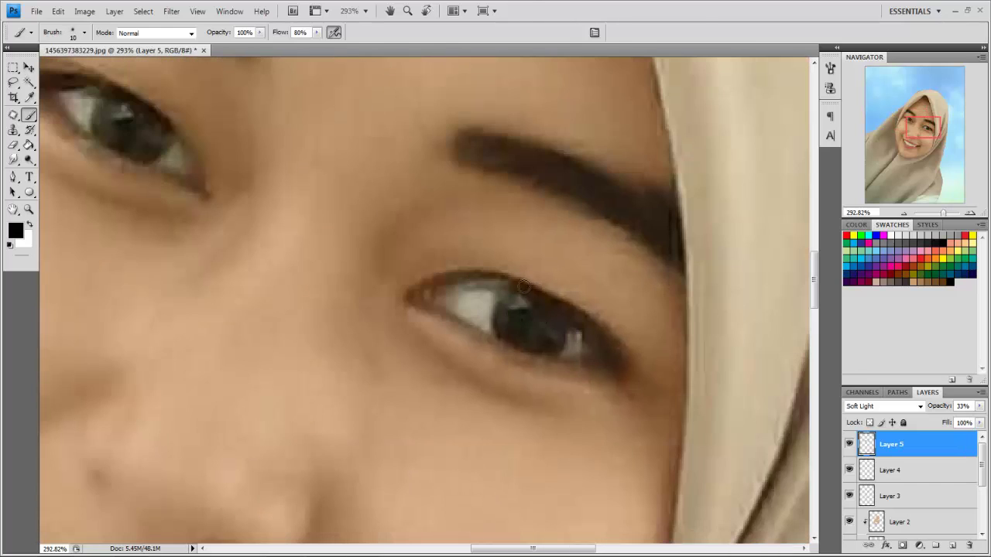
# Review the whole image and erase excess dark paint with a slightly larger eraser
pyautogui.hotkey('ctrl', '0')
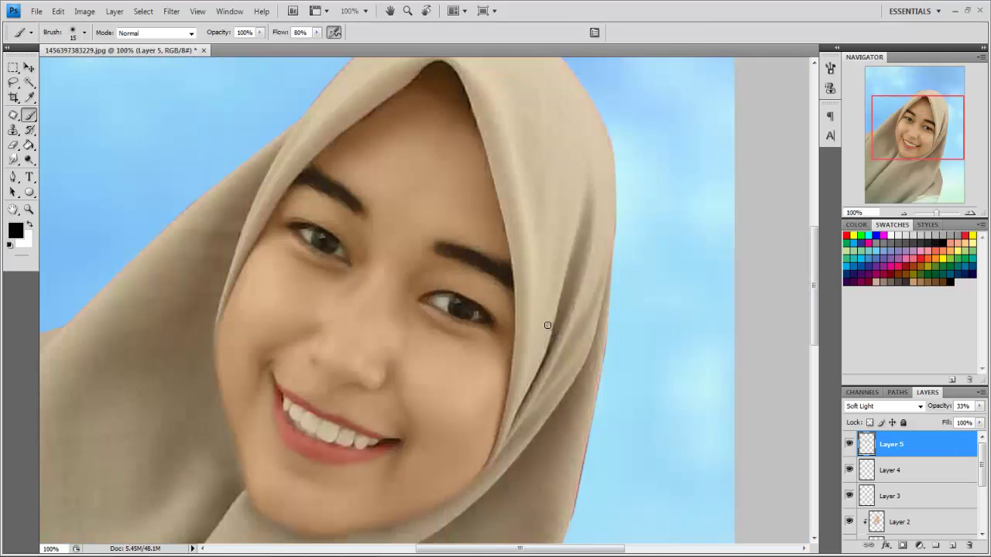
pyautogui.scroll(5, 449, 338)
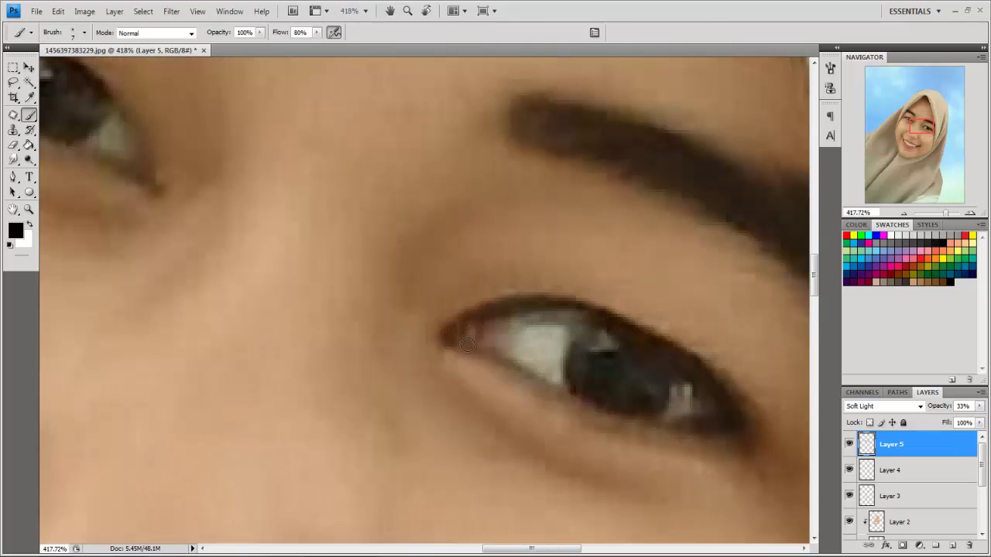
pyautogui.scroll(-3, 468, 344)
pyautogui.scroll(3, 442, 250)
pyautogui.scroll(-4, 453, 228)
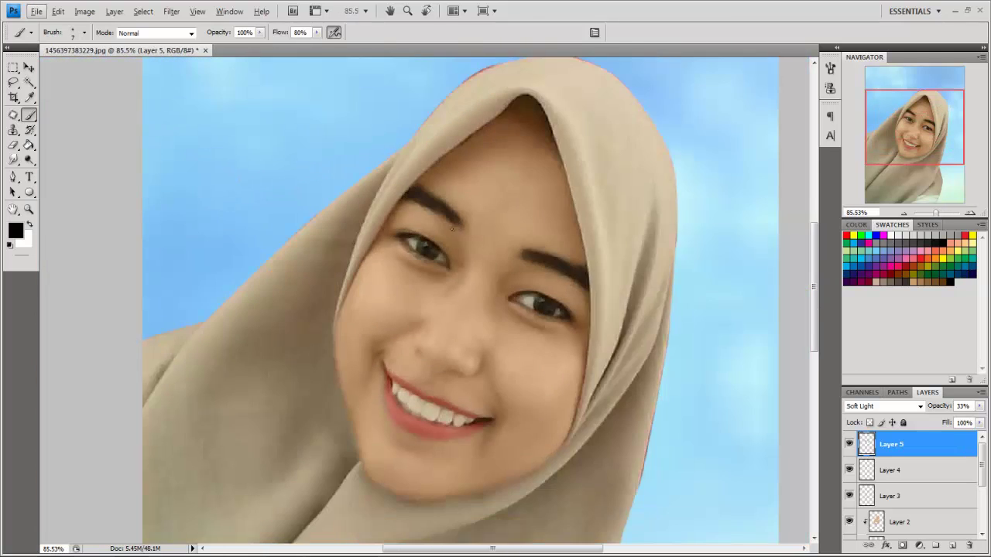
pyautogui.press('e')
pyautogui.scroll(2, 503, 293)
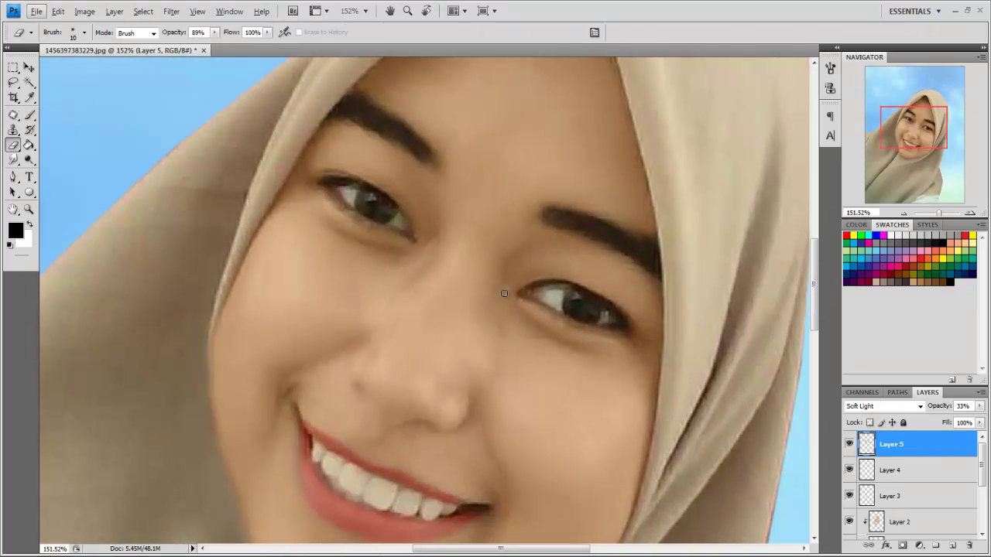
pyautogui.scroll(1, 574, 280)
pyautogui.press(']')
# Add Layer 6 for the eye whites, trying Overlay and Screen before settling on Soft Light
pyautogui.press('b')
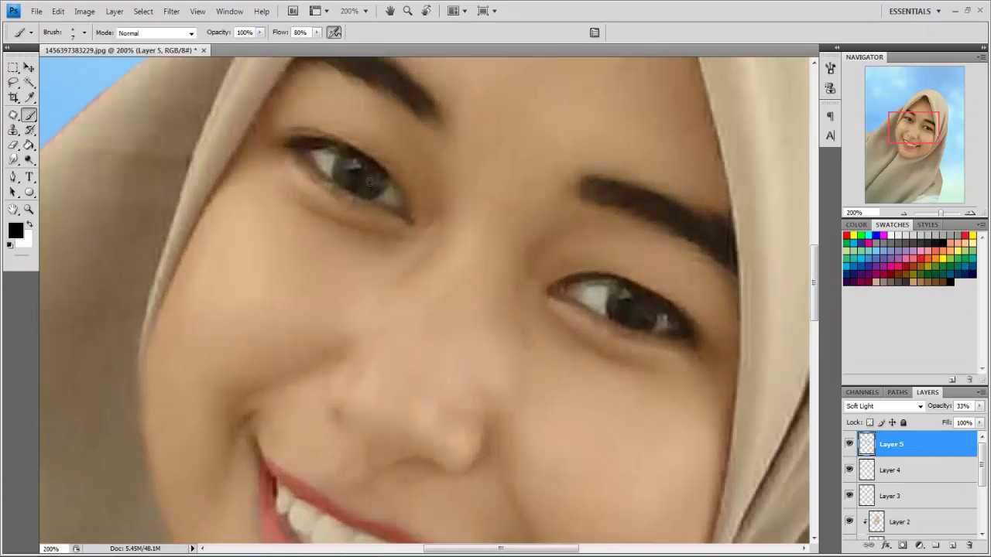
pyautogui.click(952, 545)
pyautogui.click(883, 405)
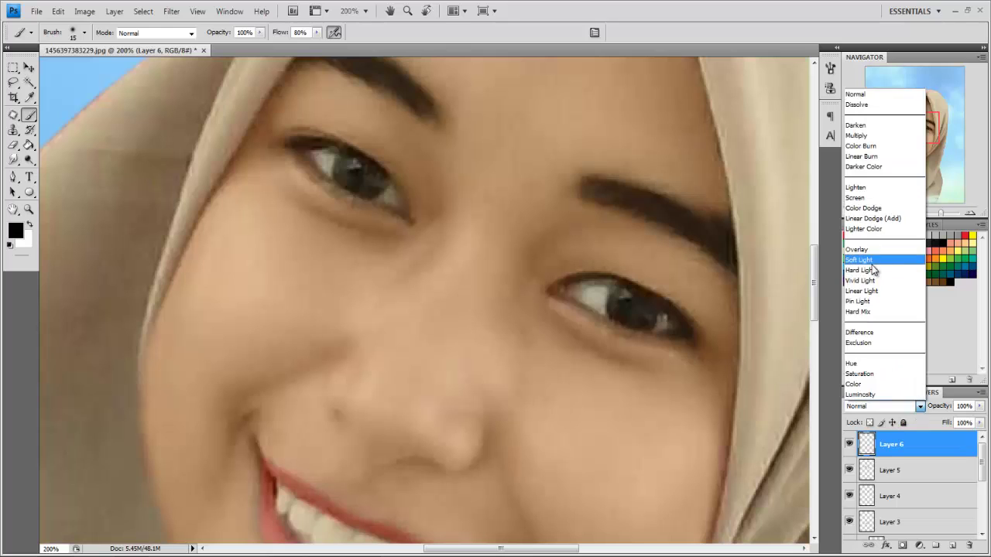
pyautogui.click(863, 250)
pyautogui.click(882, 406)
pyautogui.click(875, 198)
pyautogui.moveTo(799, 239); pyautogui.dragTo(694, 181)
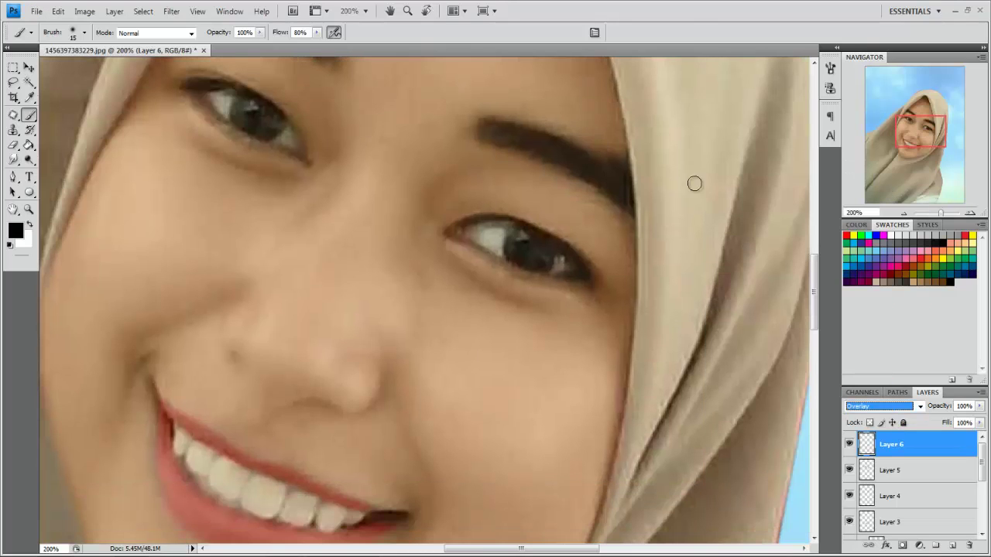
pyautogui.click(883, 406)
pyautogui.click(874, 260)
# Paint white over the whites of both eyes
pyautogui.hotkey('ctrl', '+')
pyautogui.hotkey('ctrl', '+')
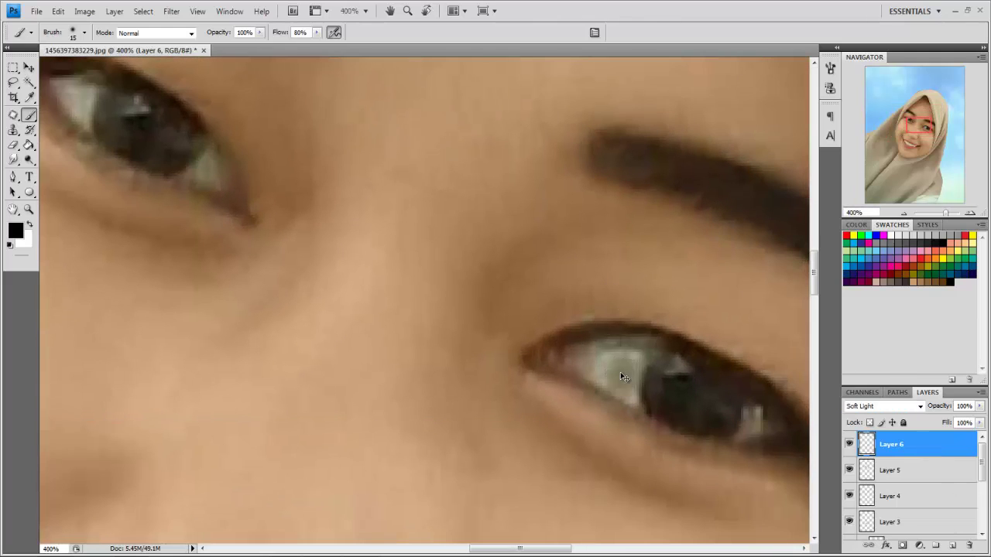
pyautogui.press('x')
pyautogui.moveTo(608, 361)
pyautogui.mouseDown()
pyautogui.moveTo(623, 357)
pyautogui.moveTo(484, 277)
pyautogui.mouseUp()
pyautogui.moveTo(611, 336); pyautogui.dragTo(637, 323)
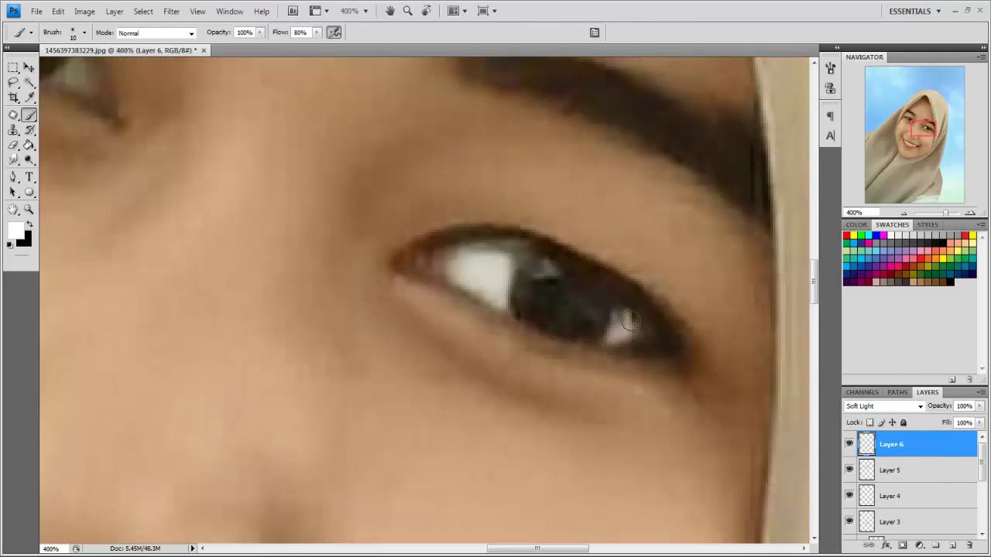
pyautogui.moveTo(921, 125); pyautogui.dragTo(911, 126)
pyautogui.press('[')
pyautogui.press('[')
pyautogui.click(575, 257)
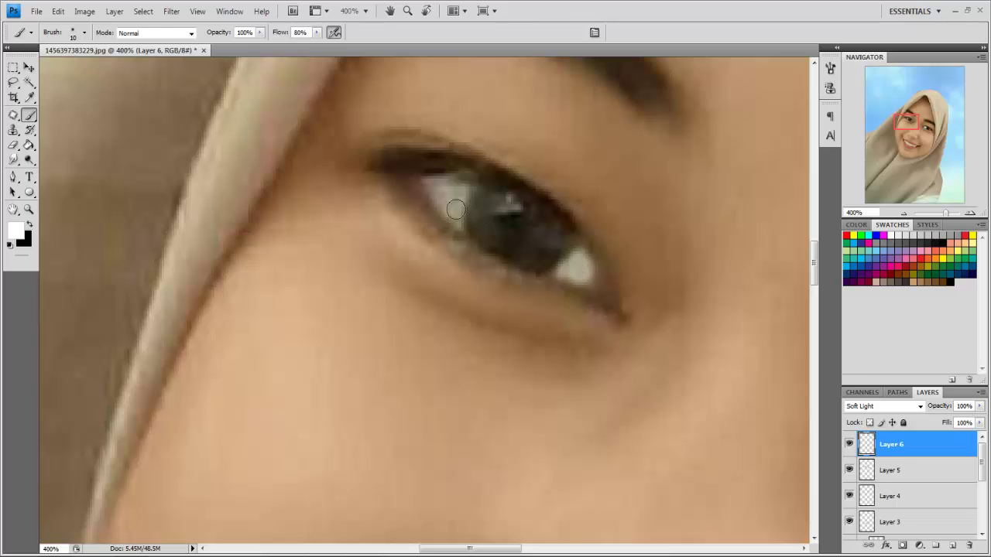
pyautogui.moveTo(455, 209)
pyautogui.mouseDown()
pyautogui.moveTo(445, 197)
pyautogui.moveTo(472, 190)
pyautogui.mouseUp()
pyautogui.hotkey('ctrl', '-')
pyautogui.hotkey('ctrl', '-')
pyautogui.hotkey('ctrl', '-')
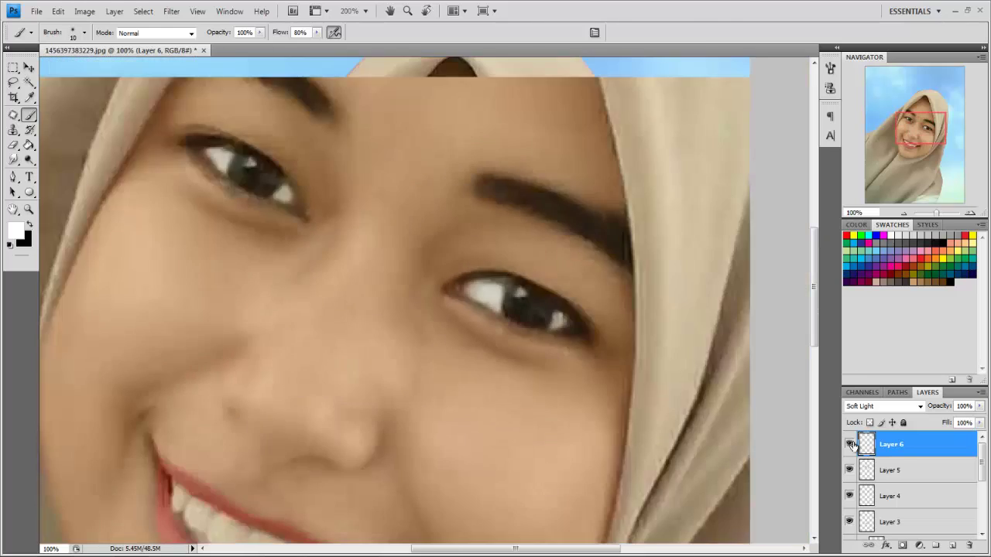
pyautogui.moveTo(936, 213); pyautogui.dragTo(929, 213)
# Lower the eye-white layer to 60% opacity and toggle it to compare
pyautogui.moveTo(939, 405); pyautogui.dragTo(917, 392)
pyautogui.moveTo(930, 212); pyautogui.dragTo(940, 213)
pyautogui.click(848, 443)
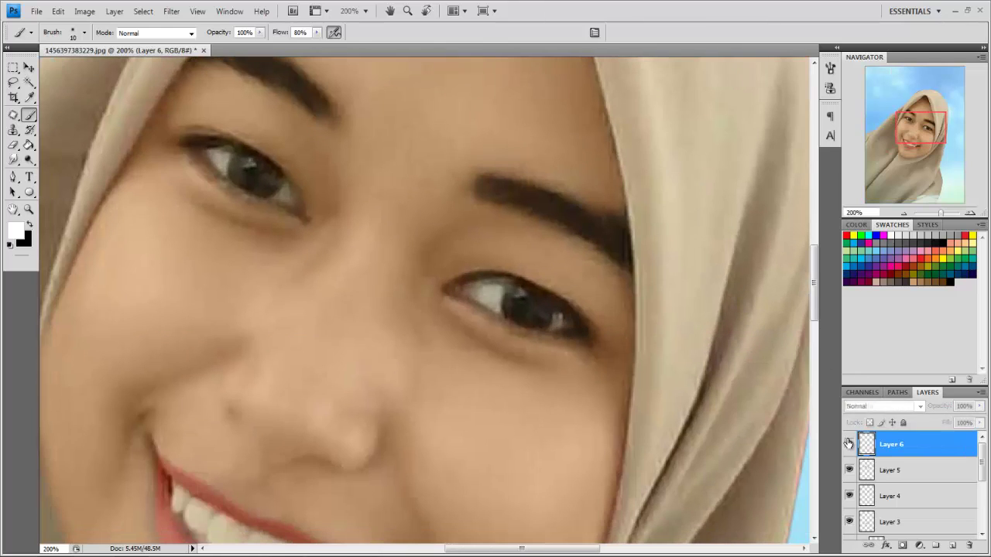
pyautogui.click(848, 443)
# Erase excess brightening around the eyes
pyautogui.press('e')
pyautogui.scroll(3, 564, 348)
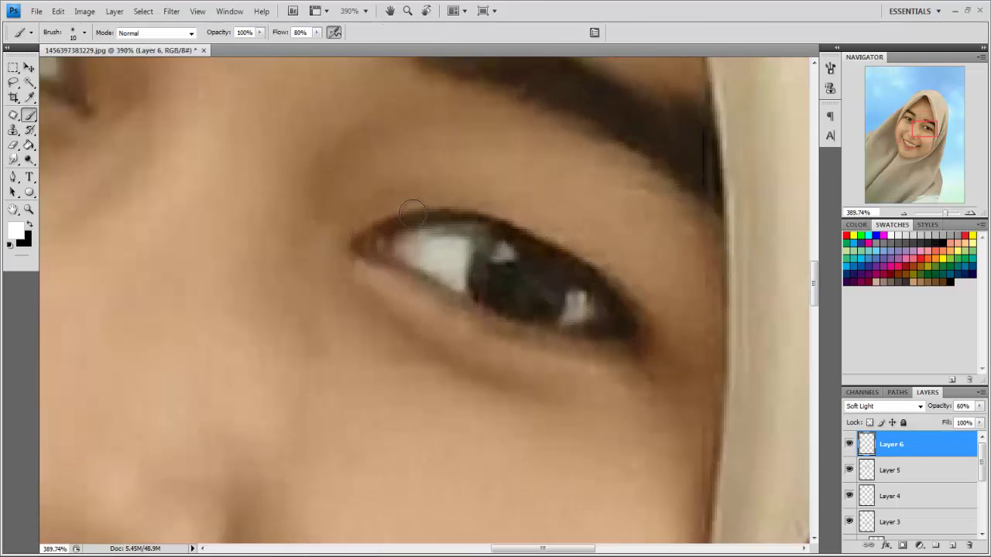
pyautogui.scroll(-4, 592, 313)
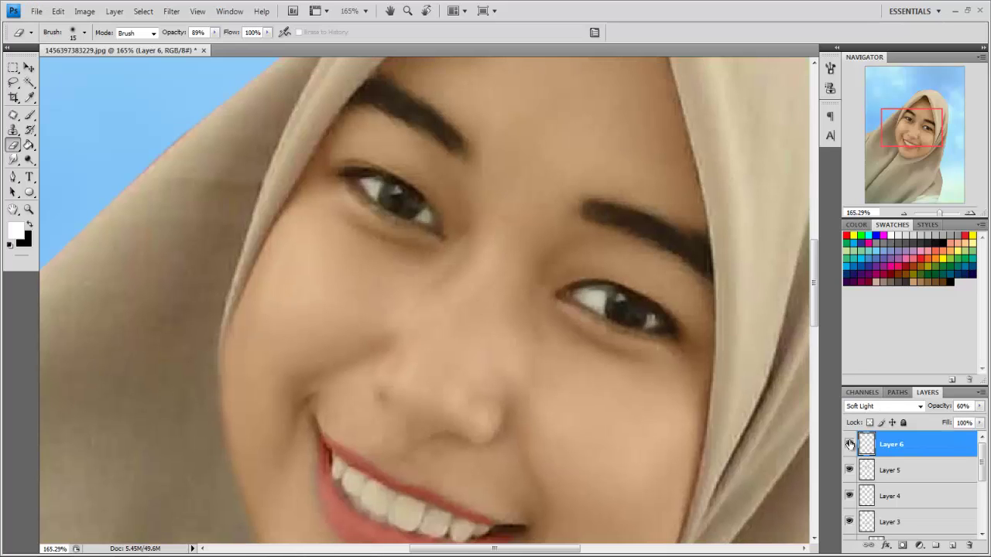
pyautogui.scroll(4, 579, 310)
pyautogui.scroll(-3, 589, 302)
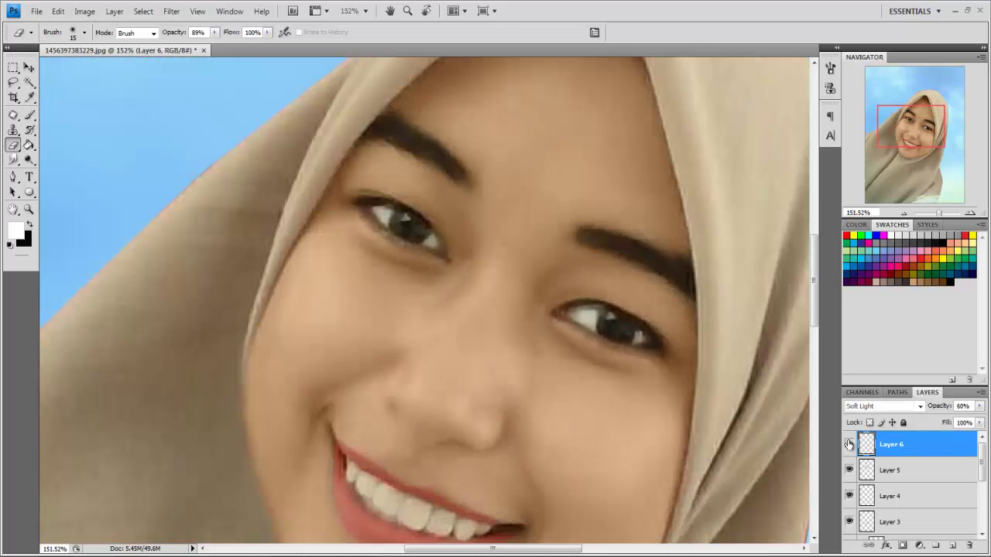
pyautogui.scroll(3, 398, 214)
pyautogui.scroll(1, 334, 292)
pyautogui.scroll(-5, 434, 329)
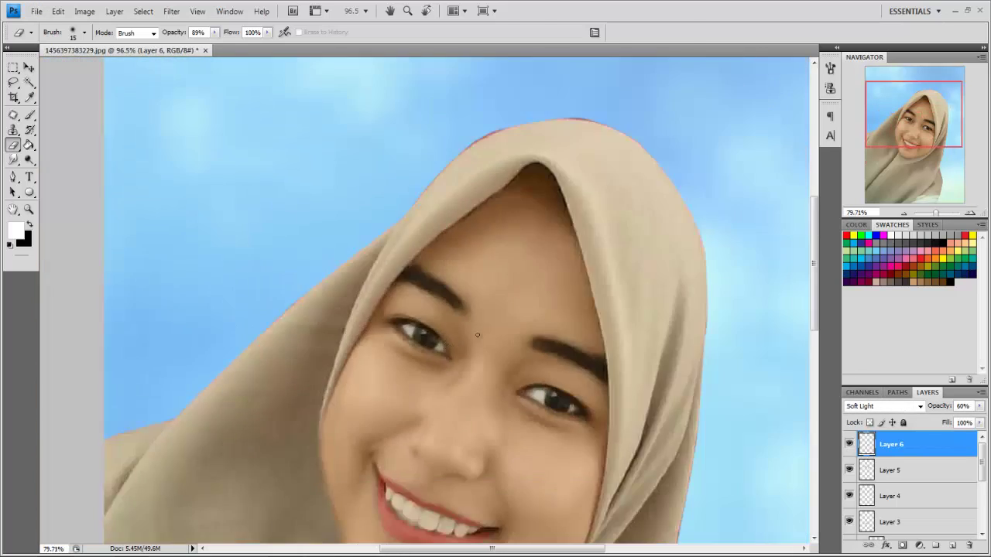
pyautogui.scroll(-2, 433, 329)
# Toggle Layer 4 to compare, review Layers 3 and 4, and add empty Layer 7
pyautogui.click(890, 495)
pyautogui.click(849, 495)
pyautogui.scroll(-1, 890, 495)
pyautogui.click(890, 495)
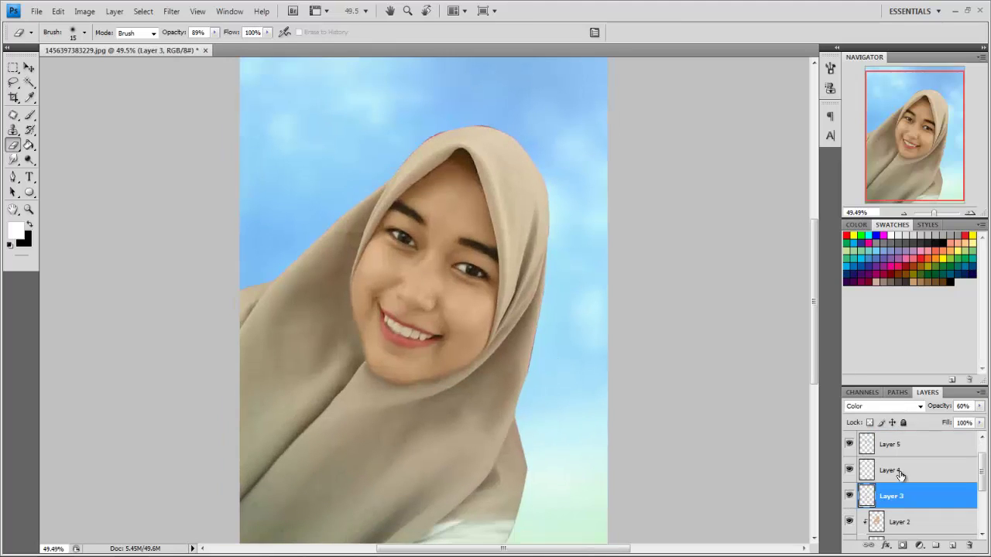
pyautogui.click(873, 470)
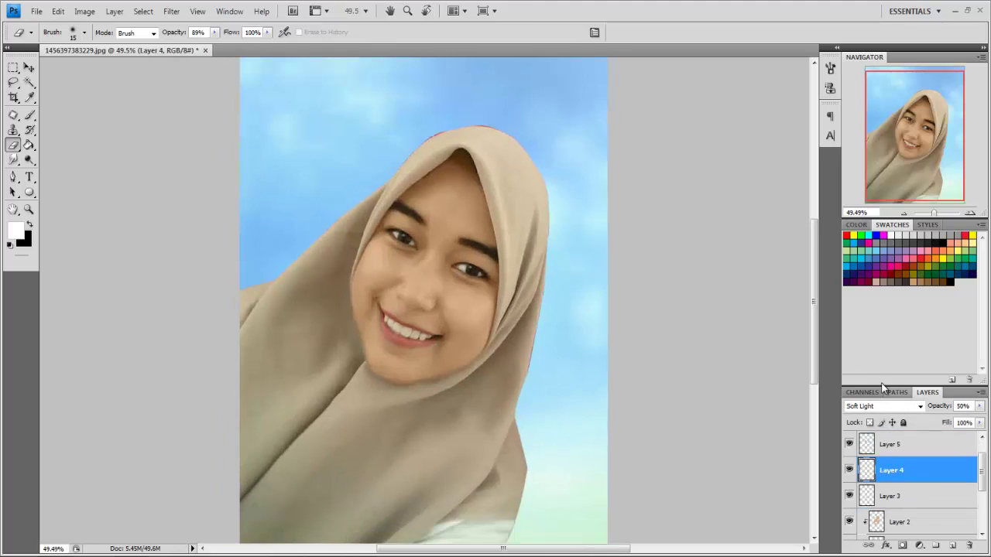
pyautogui.hotkey('ctrl', '0')
pyautogui.click(952, 546)
# Move Layer 7 just above Layer 0 copy, clip it to the portrait, and set it to Color mode
pyautogui.press('b')
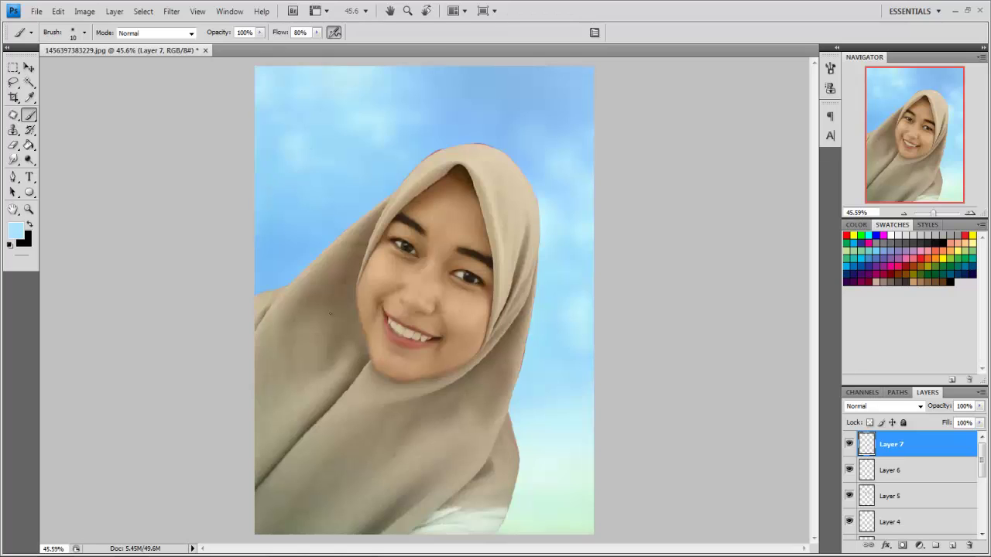
pyautogui.hotkey('ctrl', '[')
pyautogui.hotkey('ctrl', '[')
pyautogui.hotkey('ctrl', '[')
pyautogui.hotkey('ctrl', '[')
pyautogui.hotkey('ctrl', '[')
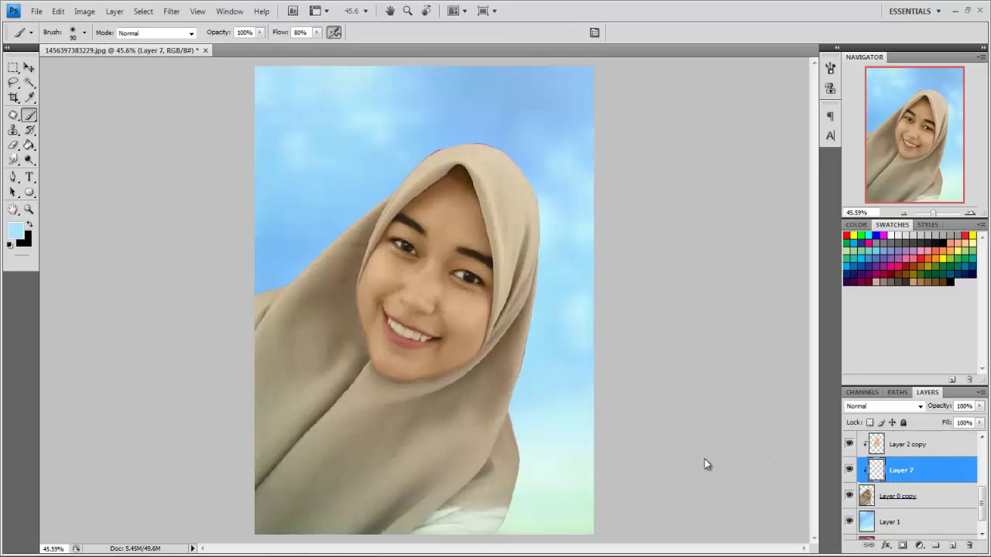
pyautogui.press(']')
pyautogui.press(']')
pyautogui.press(']')
pyautogui.moveTo(422, 464); pyautogui.dragTo(383, 468)
pyautogui.click(884, 406)
pyautogui.click(867, 380)
# Paint light blue over the hijab, adjusting the brush size as you go
pyautogui.scroll(2, 503, 409)
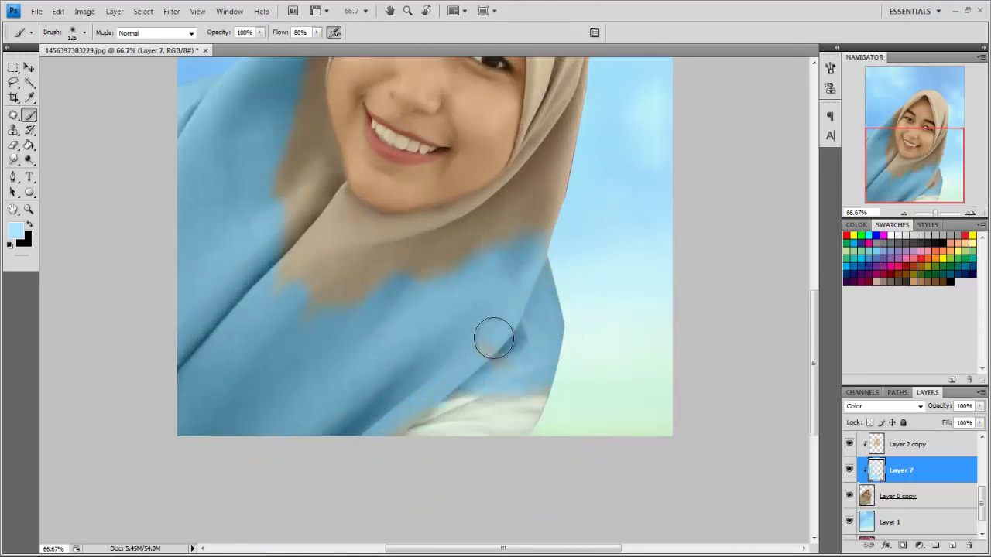
pyautogui.press(']')
pyautogui.scroll(2, 446, 364)
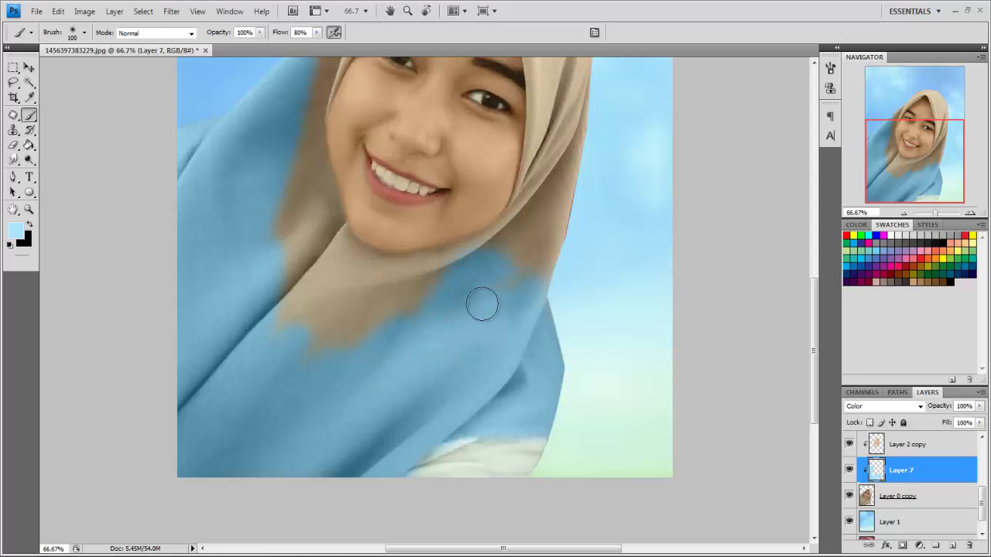
pyautogui.scroll(2, 542, 263)
pyautogui.scroll(3, 580, 237)
pyautogui.scroll(3, 571, 172)
pyautogui.press('[')
pyautogui.press('[')
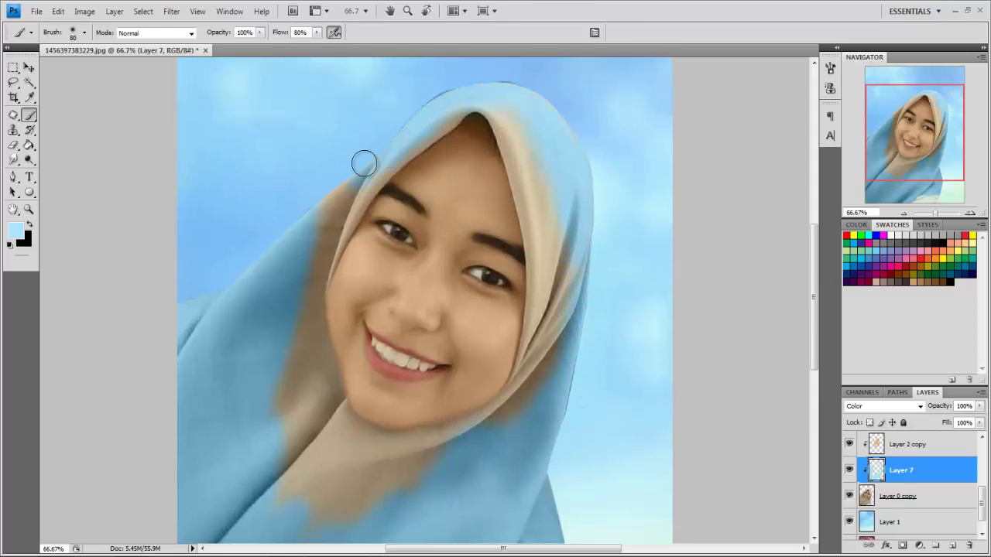
pyautogui.scroll(1, 534, 87)
pyautogui.scroll(-1, 596, 233)
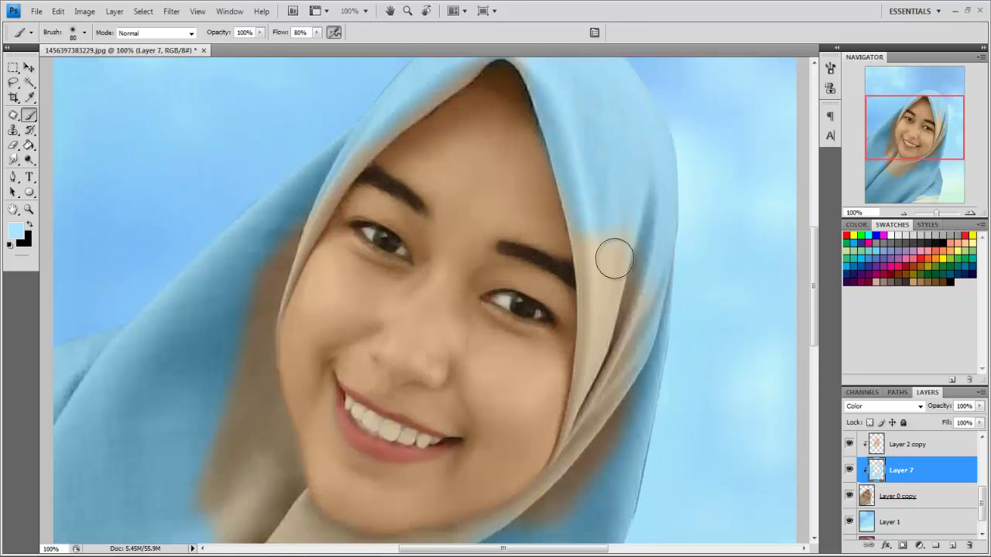
pyautogui.scroll(3, 586, 240)
# Erase stray blue paint and touch up the hijab with a smaller brush
pyautogui.press('e')
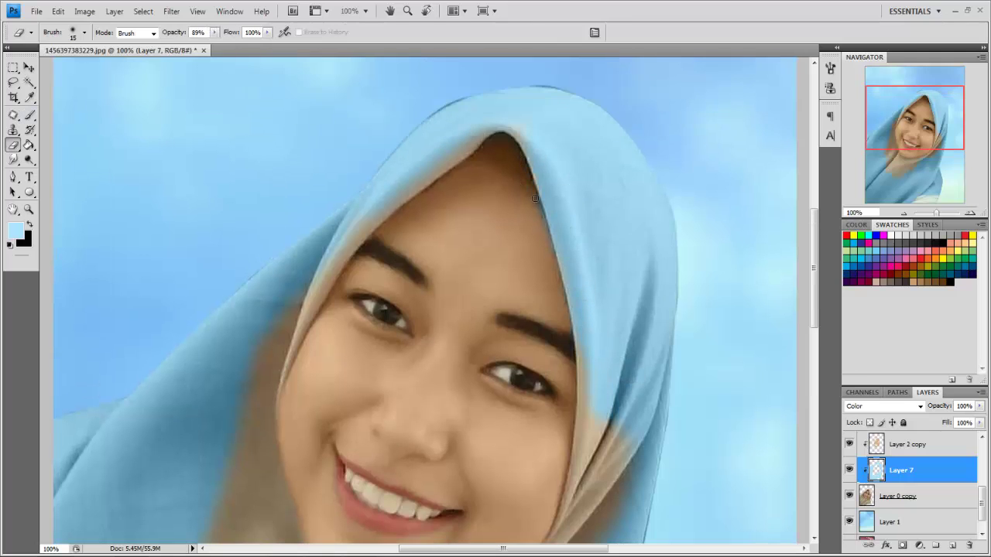
pyautogui.scroll(4, 565, 205)
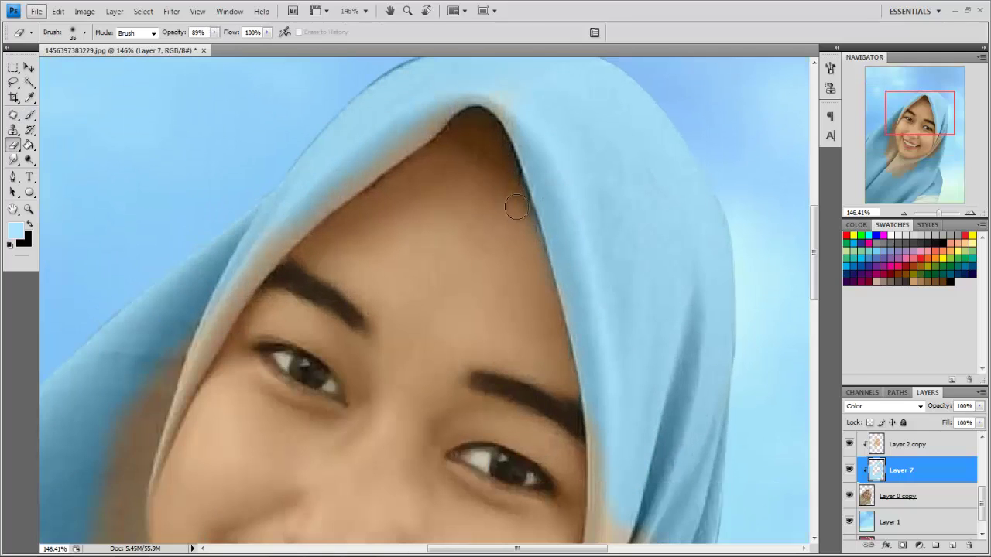
pyautogui.scroll(-3, 541, 291)
pyautogui.press('b')
pyautogui.scroll(-1, 611, 270)
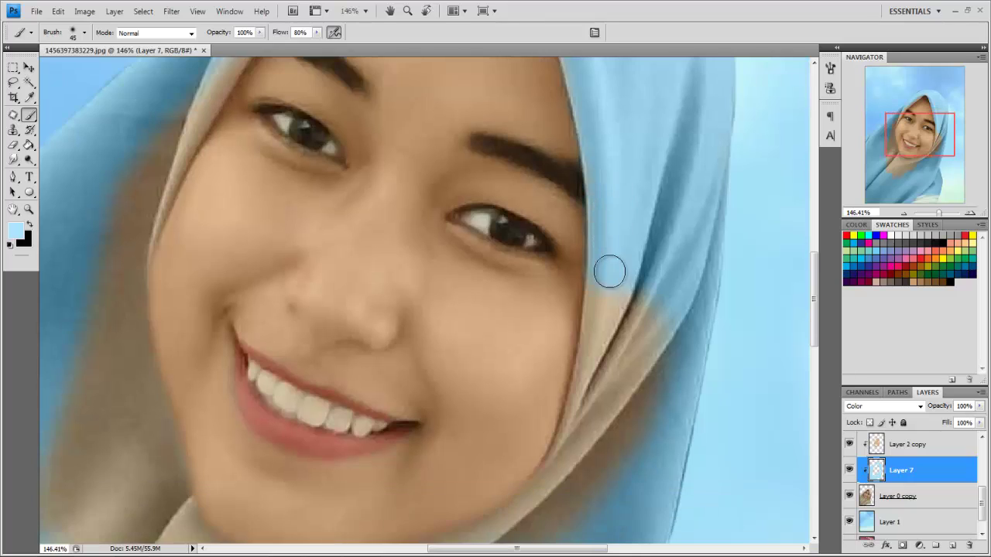
pyautogui.scroll(-1, 619, 270)
pyautogui.press('[')
pyautogui.scroll(-1, 597, 255)
pyautogui.scroll(-1, 588, 261)
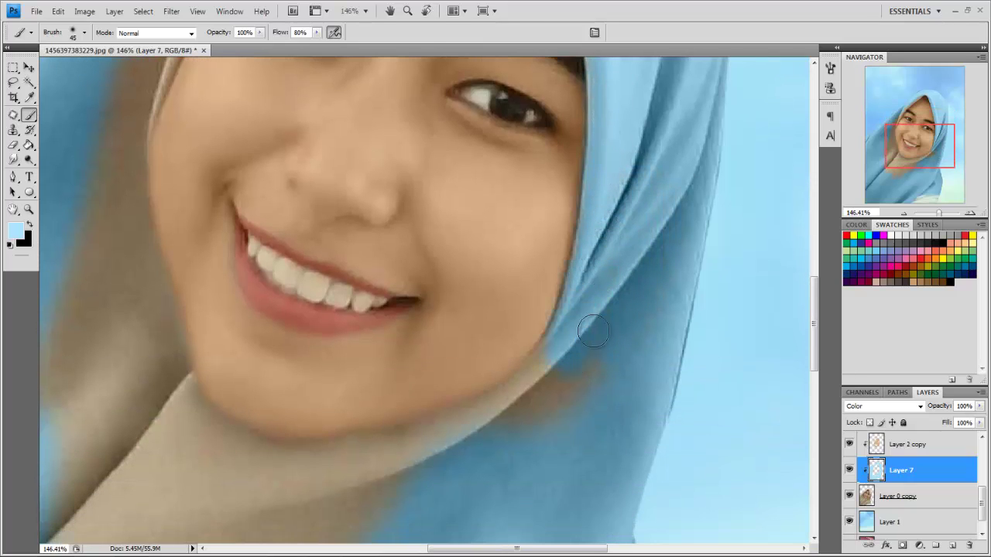
pyautogui.scroll(-2, 587, 386)
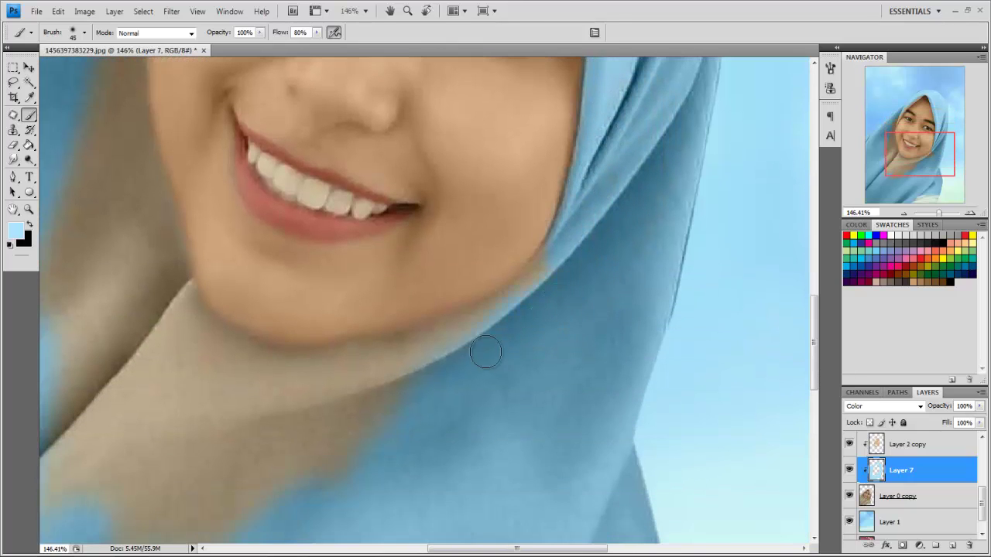
# Extend the light blue tint over the hijab around the chin and neck
pyautogui.moveTo(934, 152); pyautogui.dragTo(917, 161)
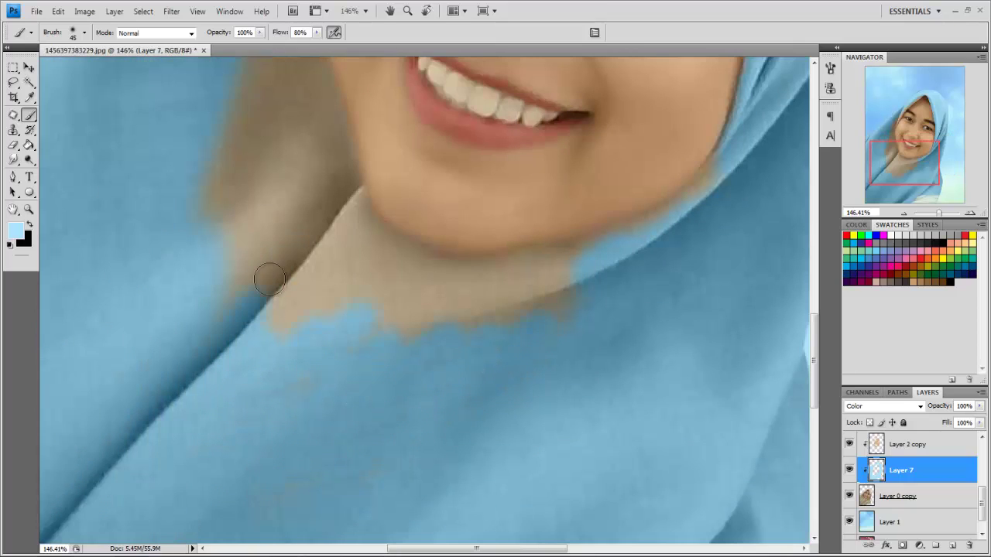
pyautogui.scroll(1, 633, 277)
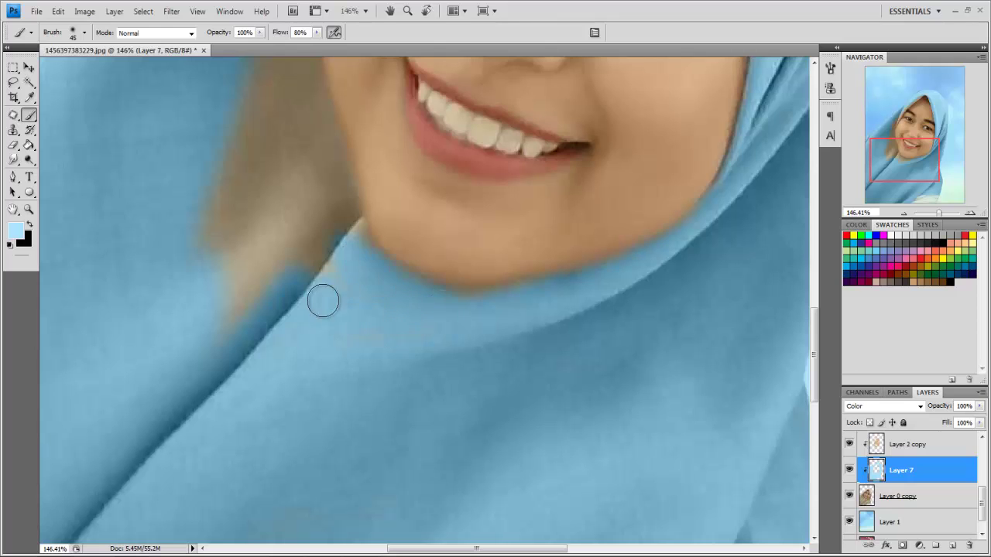
pyautogui.scroll(2, 259, 387)
pyautogui.scroll(1, 350, 325)
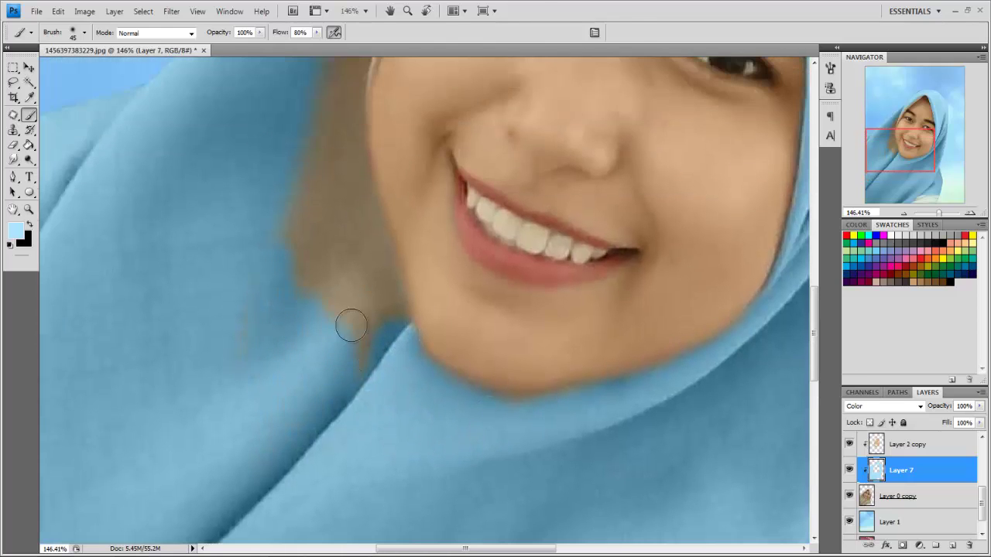
pyautogui.scroll(2, 343, 283)
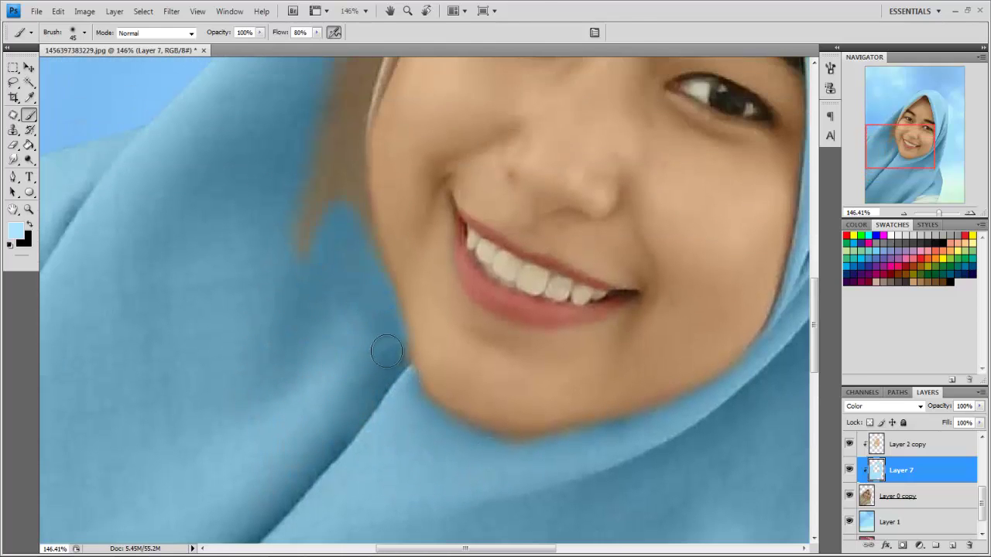
pyautogui.scroll(3, 355, 366)
pyautogui.scroll(1, 299, 265)
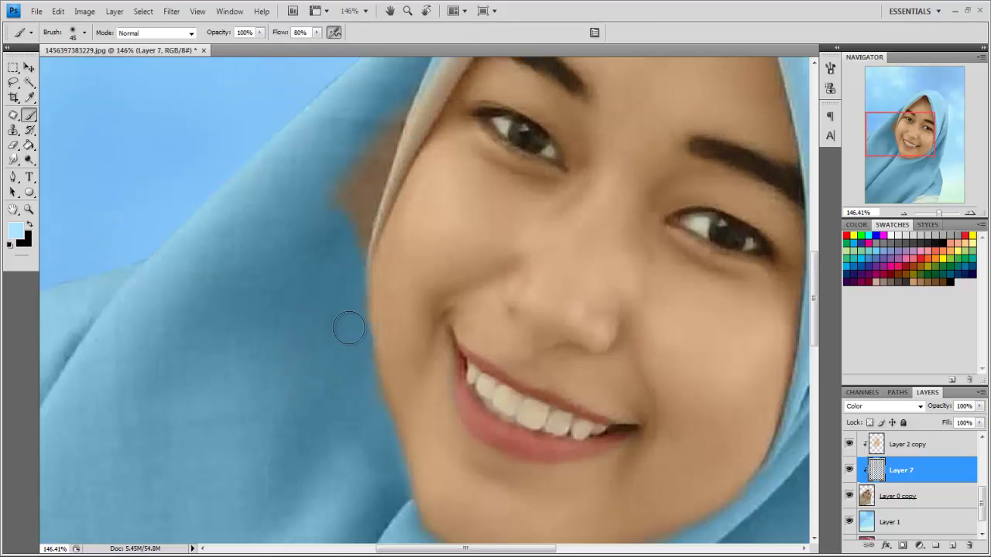
pyautogui.scroll(1, 349, 329)
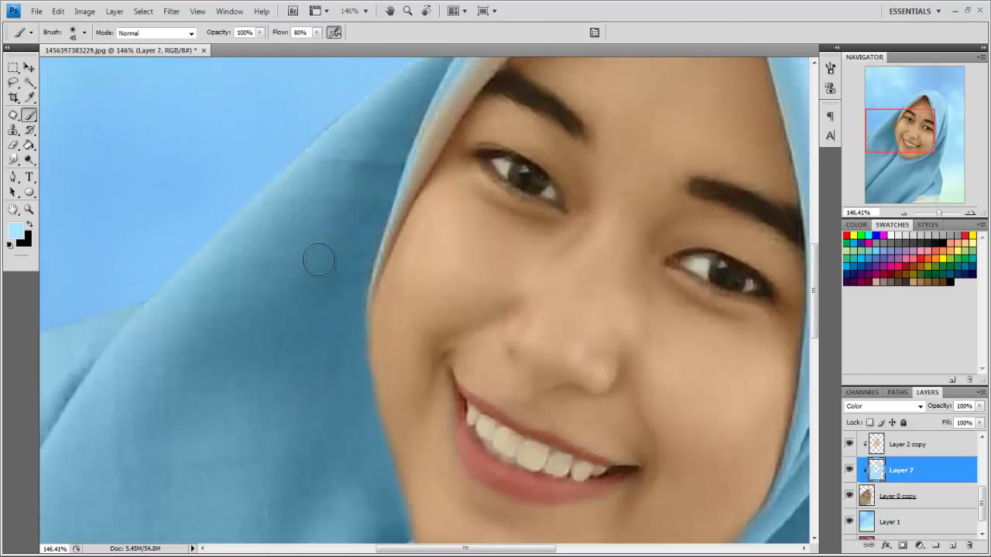
pyautogui.scroll(1, 325, 258)
pyautogui.scroll(1, 411, 221)
# Finish tinting the remaining hijab areas while panning across the image
pyautogui.scroll(-1, 353, 326)
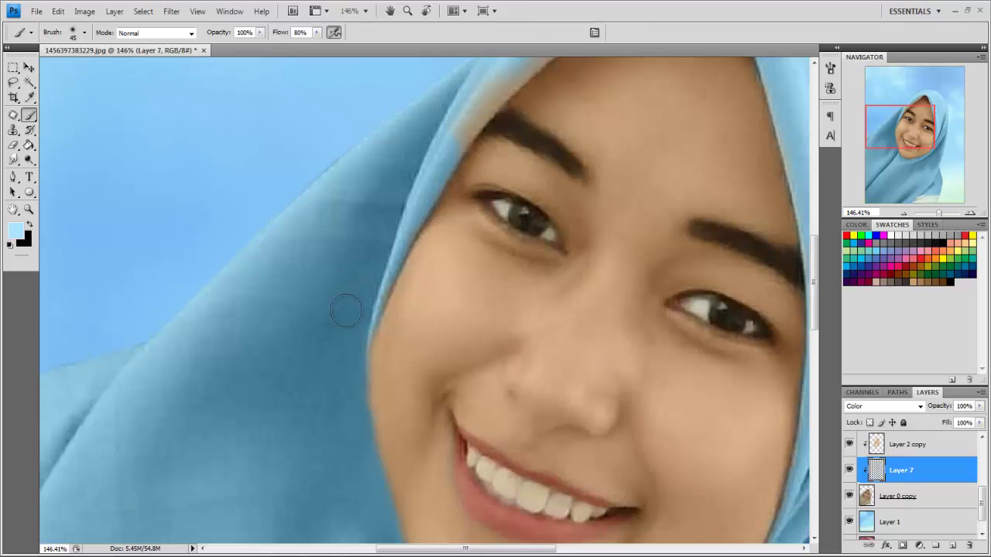
pyautogui.scroll(-3, 347, 303)
pyautogui.scroll(-2, 343, 230)
pyautogui.scroll(-1, 343, 252)
pyautogui.scroll(5, 372, 228)
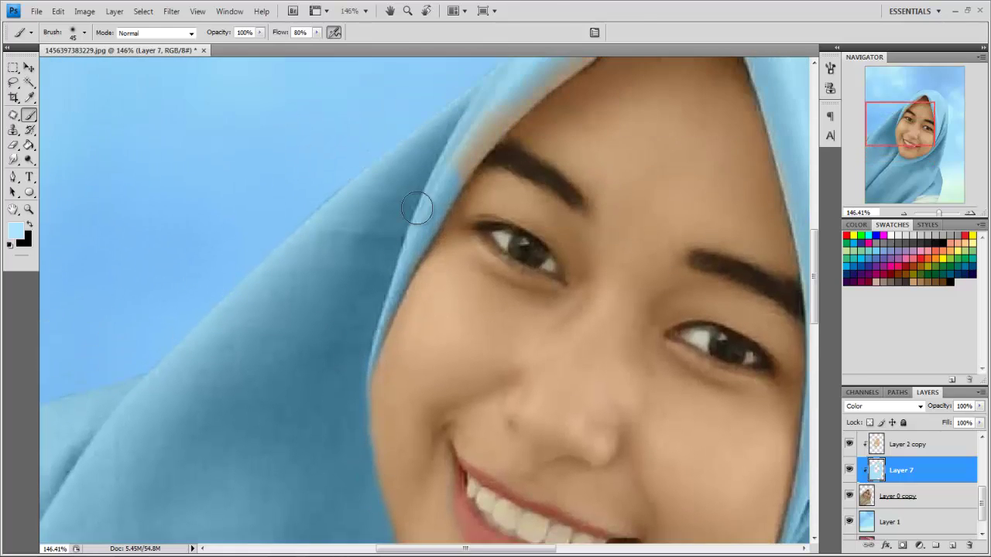
pyautogui.scroll(2, 457, 209)
pyautogui.scroll(3, 500, 185)
pyautogui.hscroll(3, 567, 175)
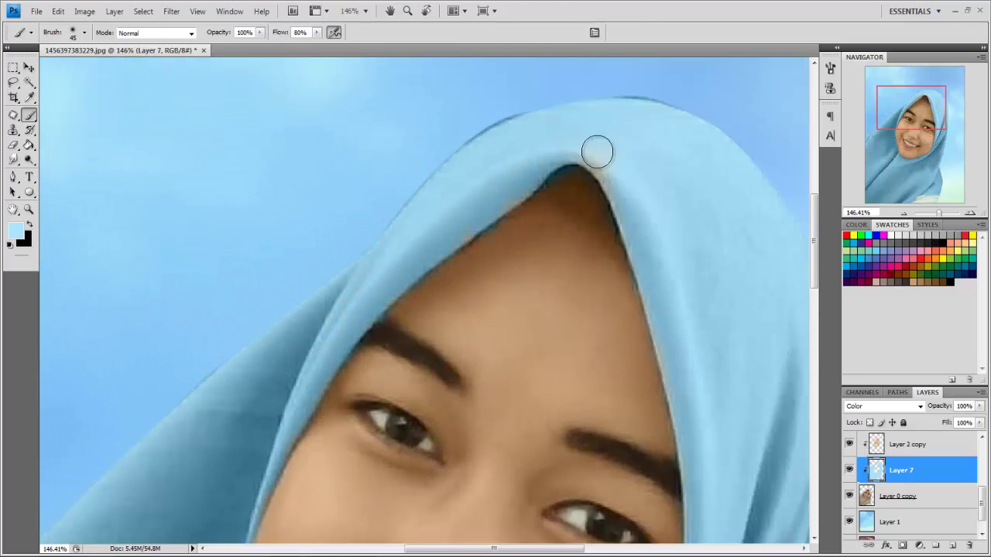
# Compare Layer 7's raw paint in Normal mode, then return it to Color blending
pyautogui.hotkey('ctrl', '0')
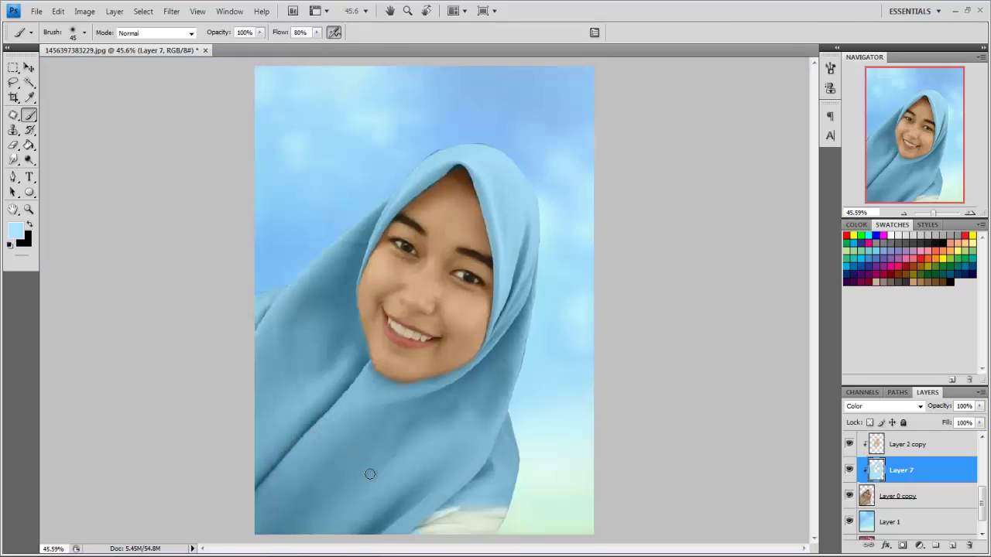
pyautogui.click(917, 408)
pyautogui.click(859, 93)
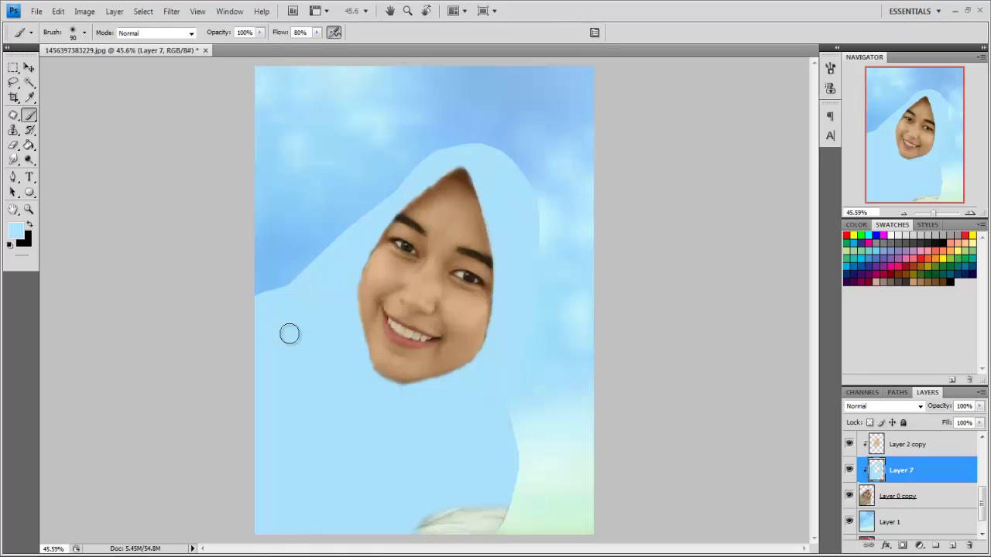
pyautogui.click(882, 406)
pyautogui.click(860, 394)
pyautogui.hotkey('ctrl', '-')
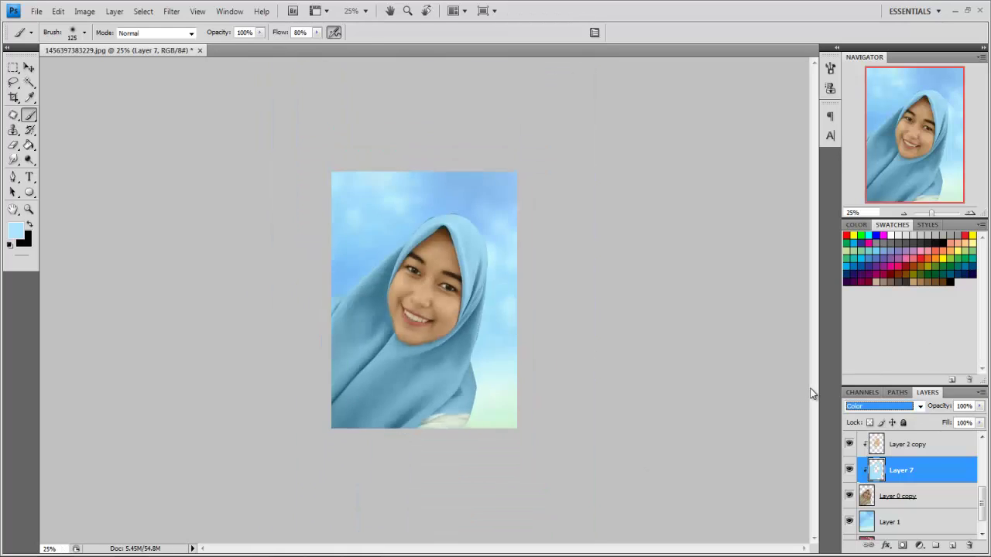
pyautogui.hotkey('ctrl', '0')
# Set Layer 3's blend mode to Color
pyautogui.scroll(3, 949, 505)
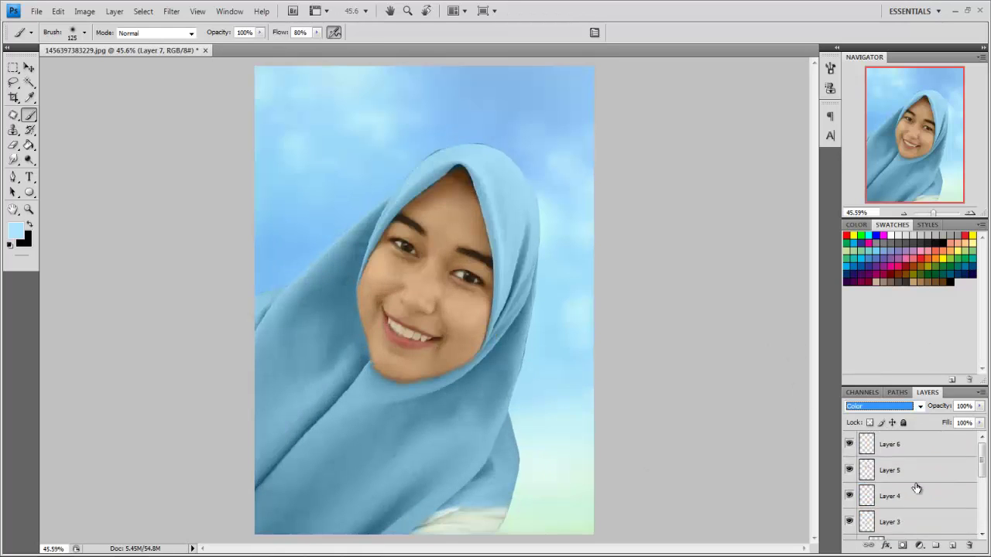
pyautogui.scroll(2, 917, 457)
pyautogui.scroll(-1, 851, 453)
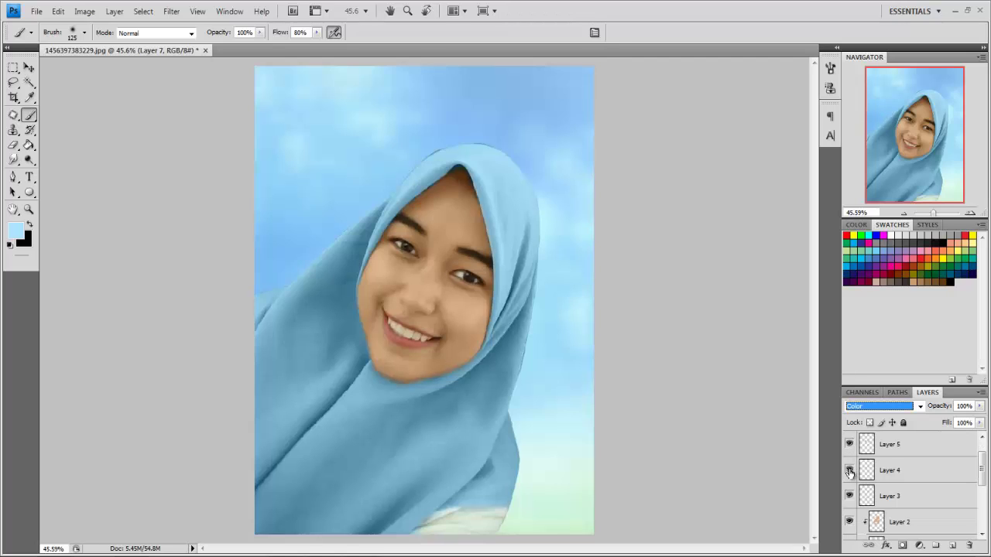
pyautogui.click(855, 489)
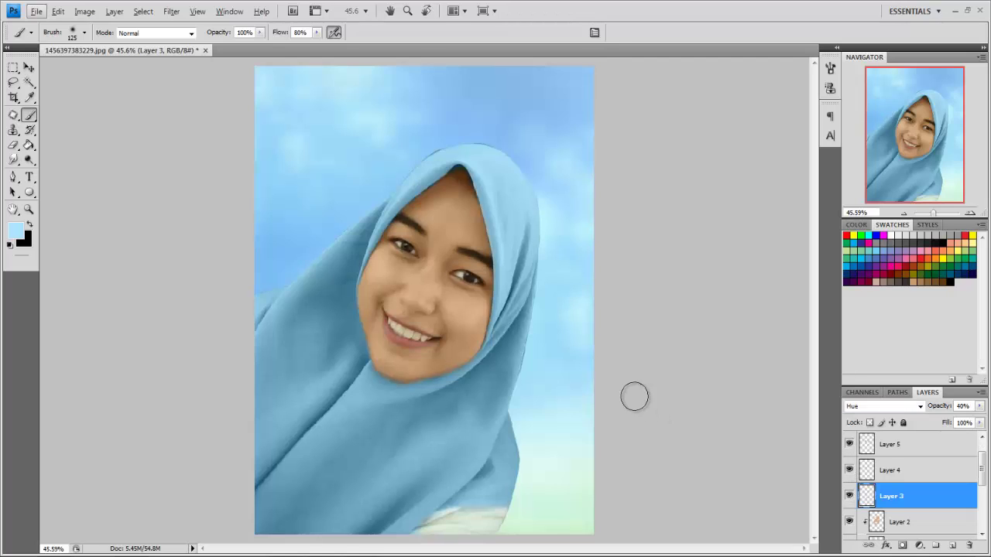
pyautogui.scroll(-1, 907, 435)
pyautogui.scroll(1, 910, 464)
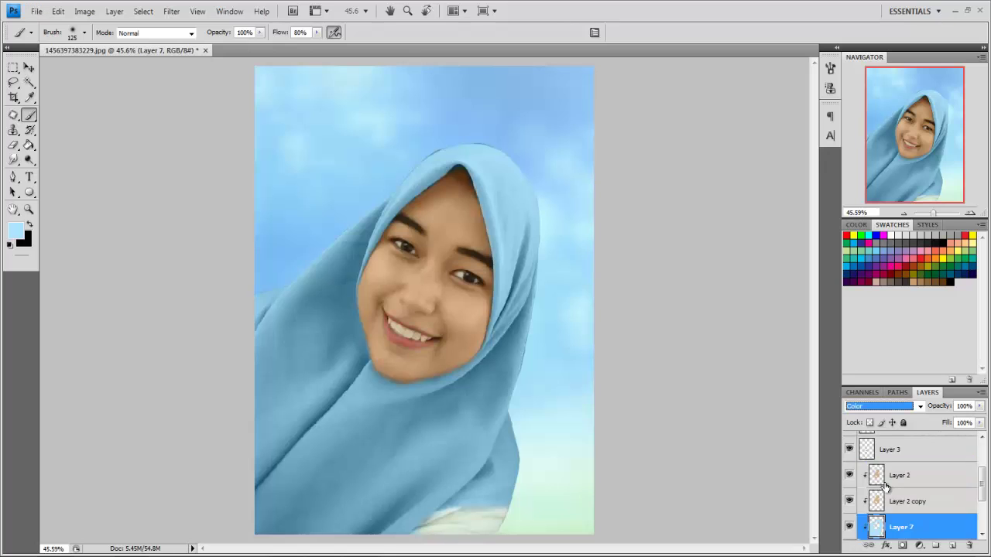
pyautogui.scroll(-2, 882, 406)
pyautogui.hotkey('ctrl', '+')
pyautogui.hotkey('ctrl', '+')
pyautogui.hotkey('ctrl', '+')
# Try a Hue/Saturation shift on the lips, then cancel to keep their original colour
pyautogui.hotkey('ctrl', 'u')
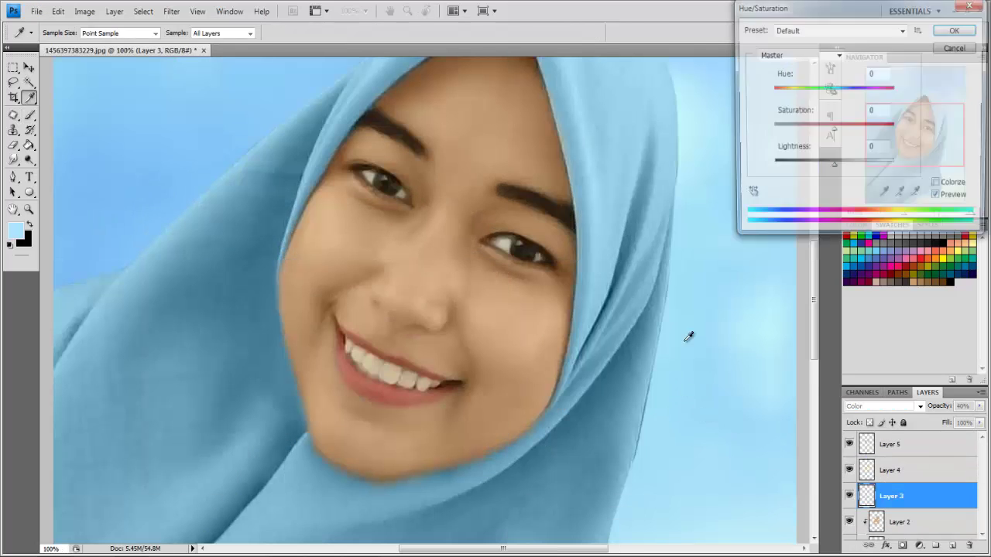
pyautogui.moveTo(833, 91)
pyautogui.mouseDown()
pyautogui.moveTo(805, 96)
pyautogui.moveTo(875, 96)
pyautogui.mouseUp()
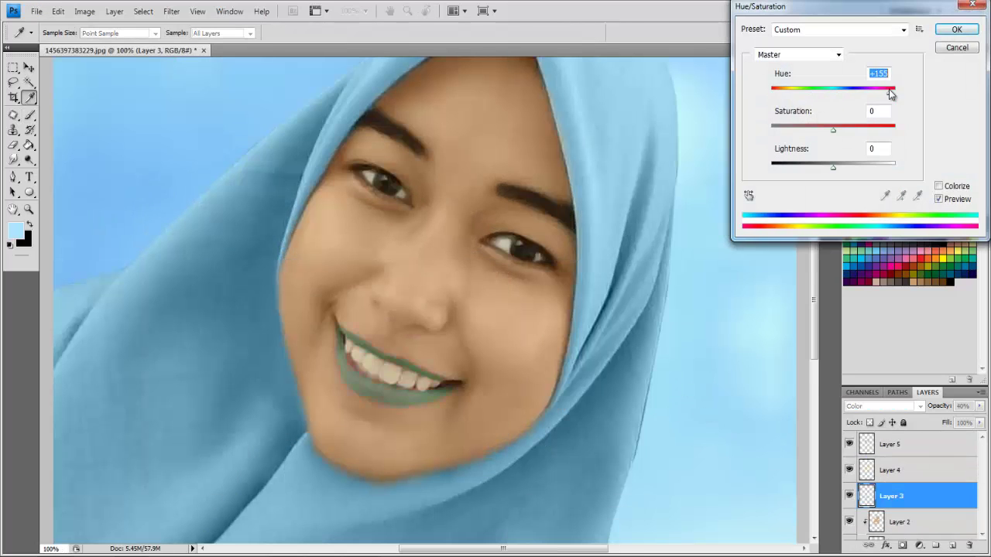
pyautogui.click(957, 47)
pyautogui.hotkey('ctrl', '0')
pyautogui.scroll(-5, 851, 480)
# Hide Layer 1, stamp the visible layers into Layer 8, and duplicate it as Layer 8 copy
pyautogui.click(849, 501)
pyautogui.scroll(3, 849, 501)
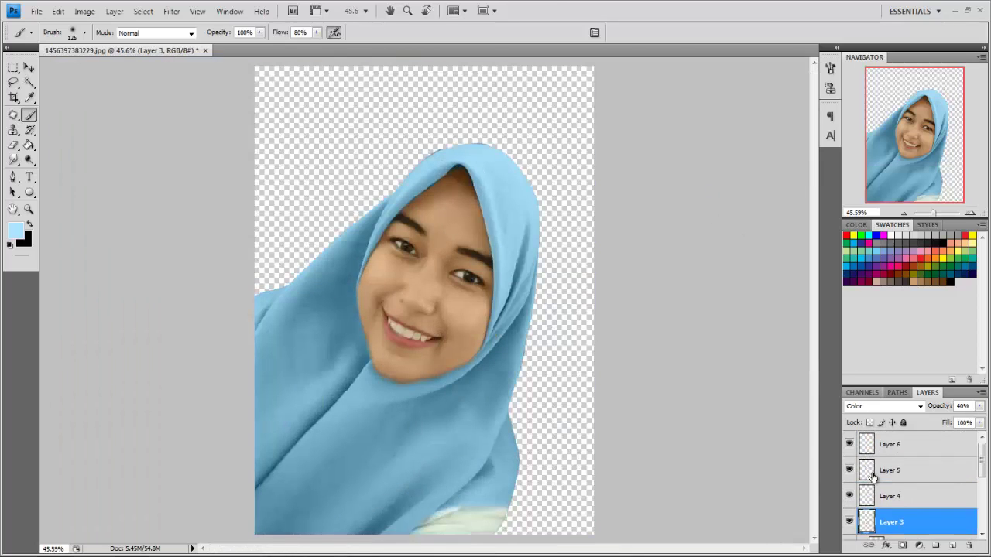
pyautogui.scroll(-1, 849, 502)
pyautogui.hotkey('alt', '[')
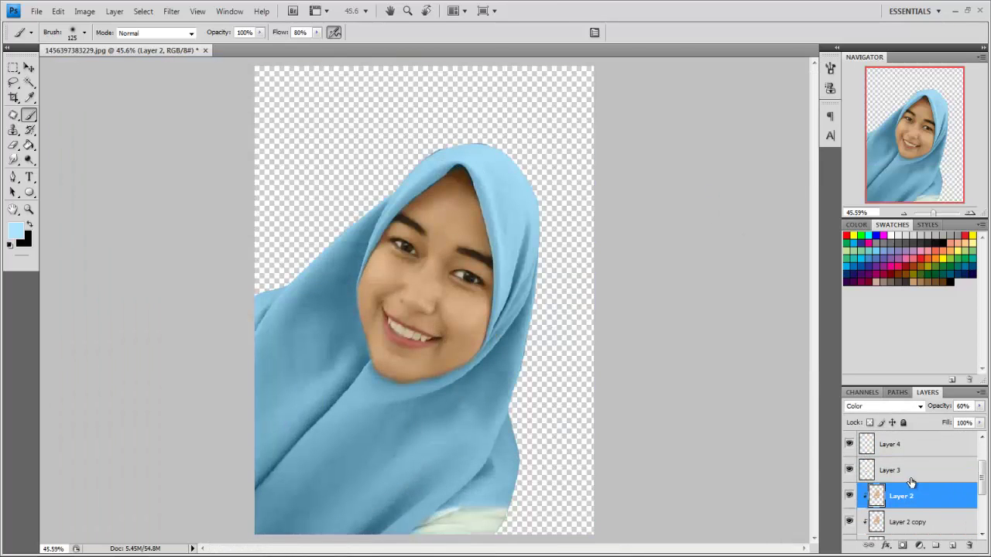
pyautogui.scroll(-1, 909, 483)
pyautogui.hotkey('alt', '[')
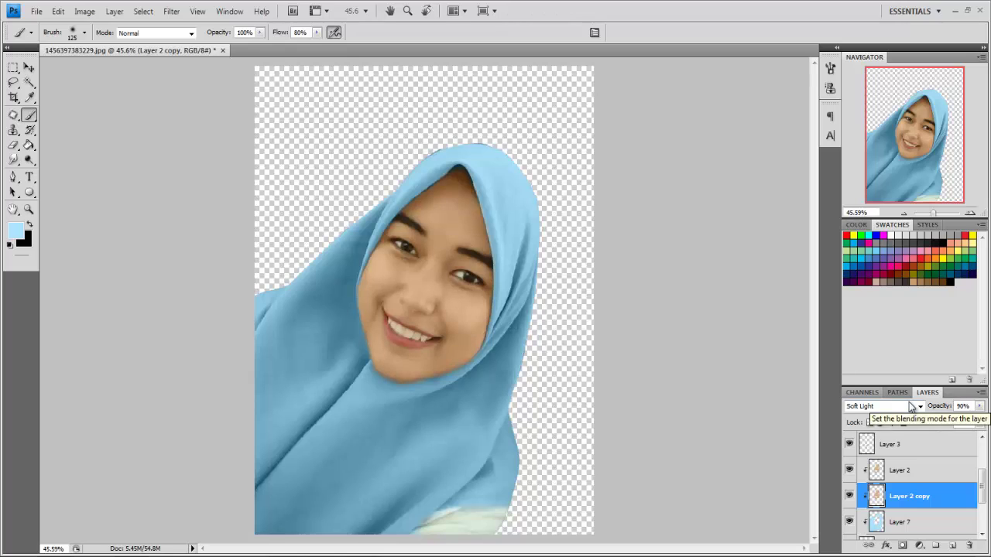
pyautogui.scroll(3, 888, 452)
pyautogui.click(888, 449)
pyautogui.moveTo(888, 451)
pyautogui.mouseDown()
pyautogui.moveTo(889, 481)
pyautogui.moveTo(858, 464)
pyautogui.mouseUp()
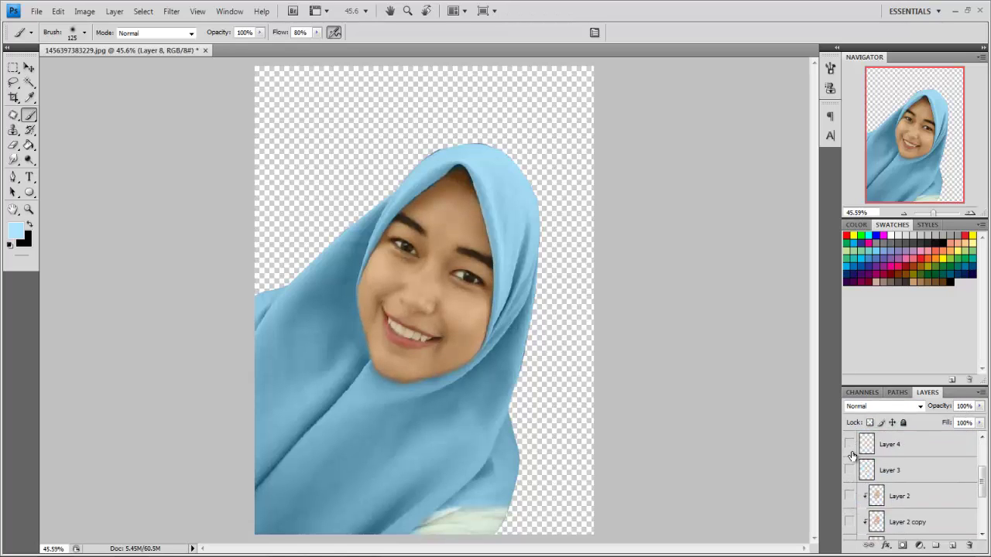
pyautogui.click(850, 445)
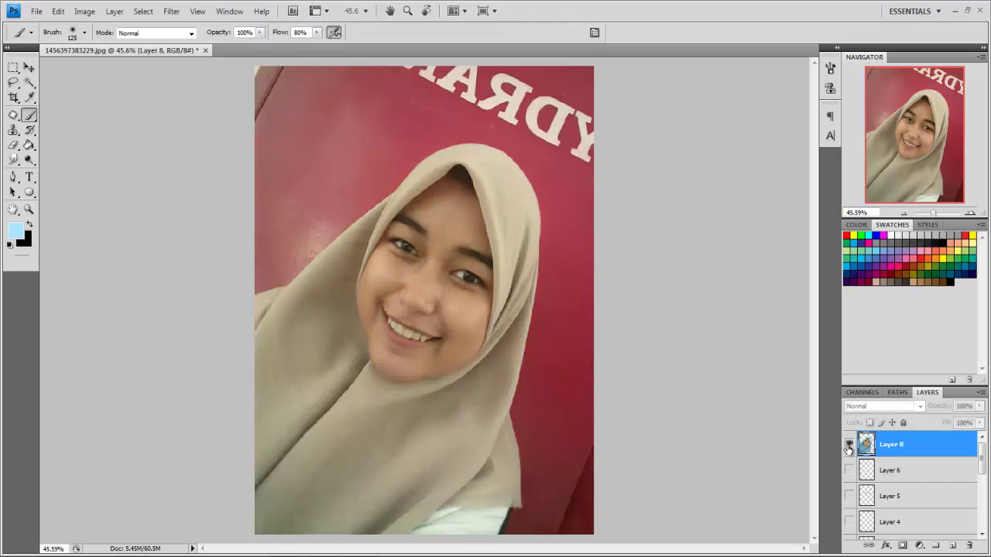
# Erase along the hijab's outer edges where they meet the sky
pyautogui.press('e')
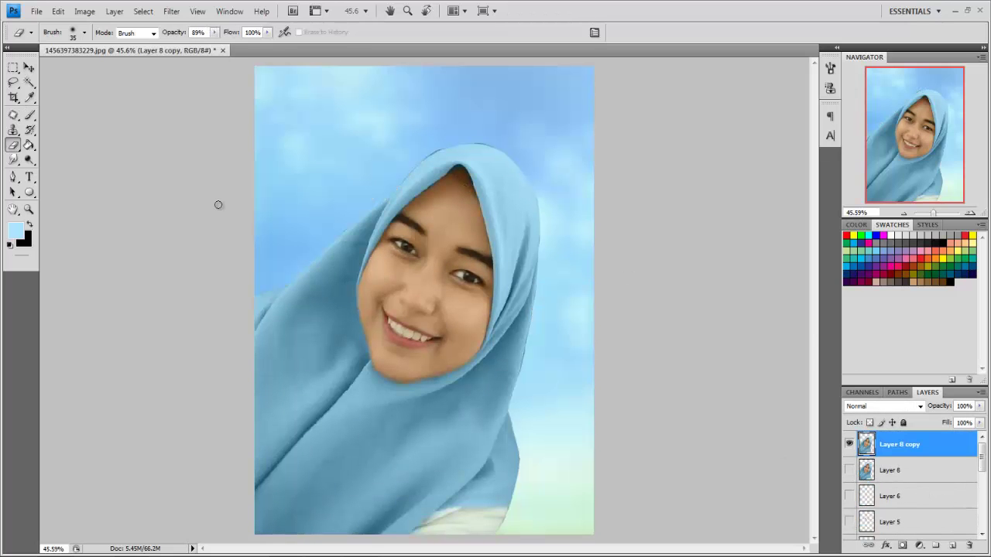
pyautogui.scroll(5, 332, 294)
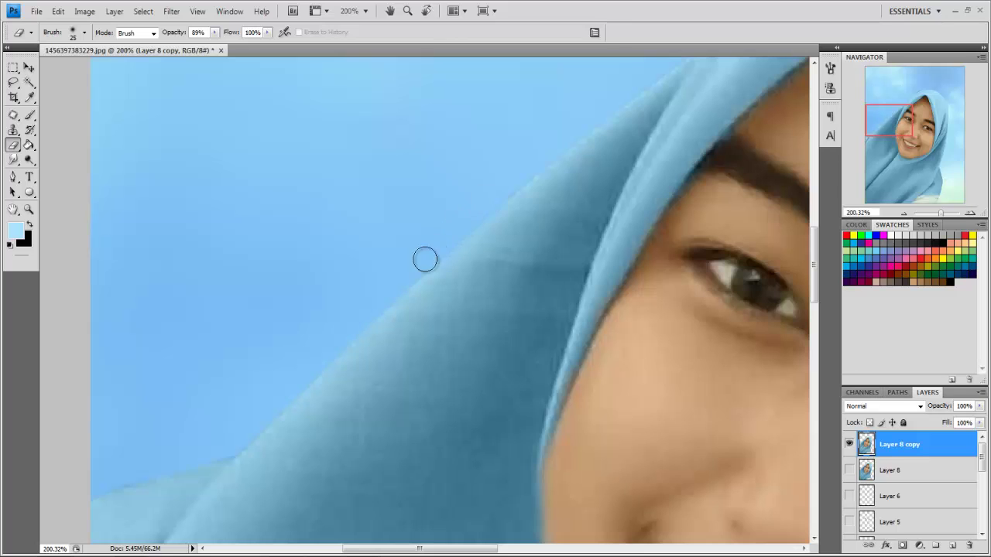
pyautogui.scroll(2, 425, 259)
pyautogui.hscroll(2, 413, 241)
pyautogui.hscroll(-5, 266, 302)
pyautogui.scroll(-3, 266, 302)
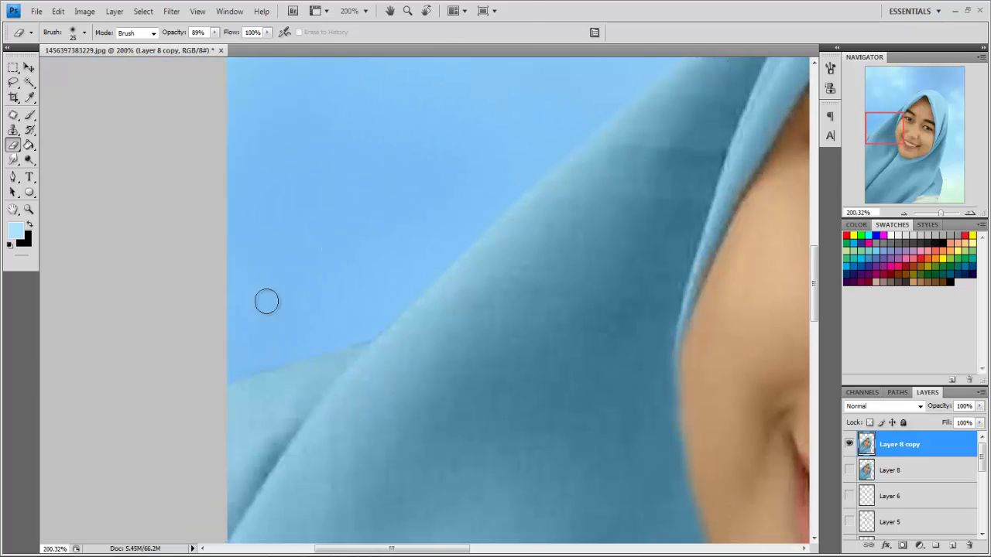
pyautogui.scroll(5, 286, 353)
pyautogui.hscroll(5, 295, 310)
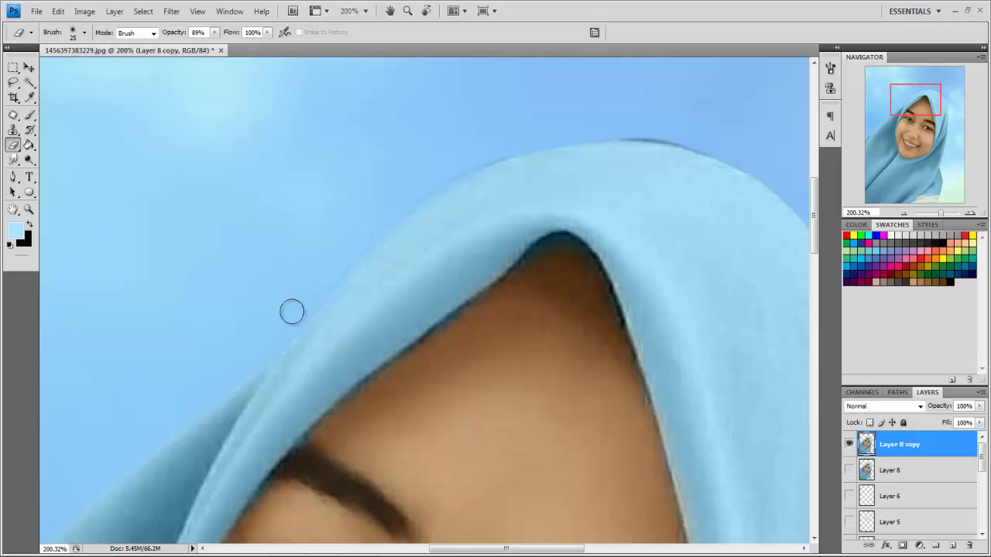
pyautogui.scroll(2, 292, 312)
pyautogui.hscroll(3, 292, 311)
# Clean the remaining hijab edges with the eraser at 100% opacity
pyautogui.press('0')
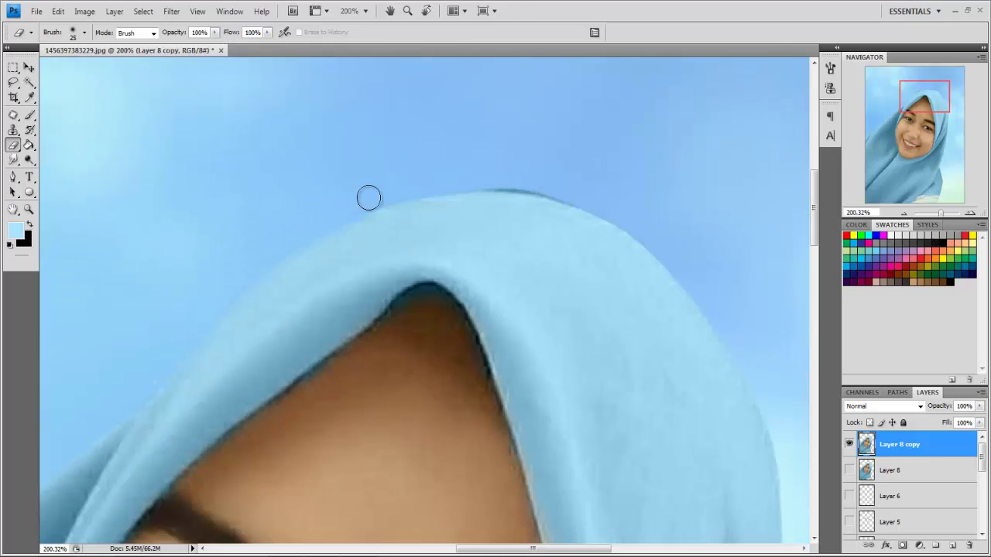
pyautogui.hscroll(2, 374, 153)
pyautogui.hscroll(2, 456, 192)
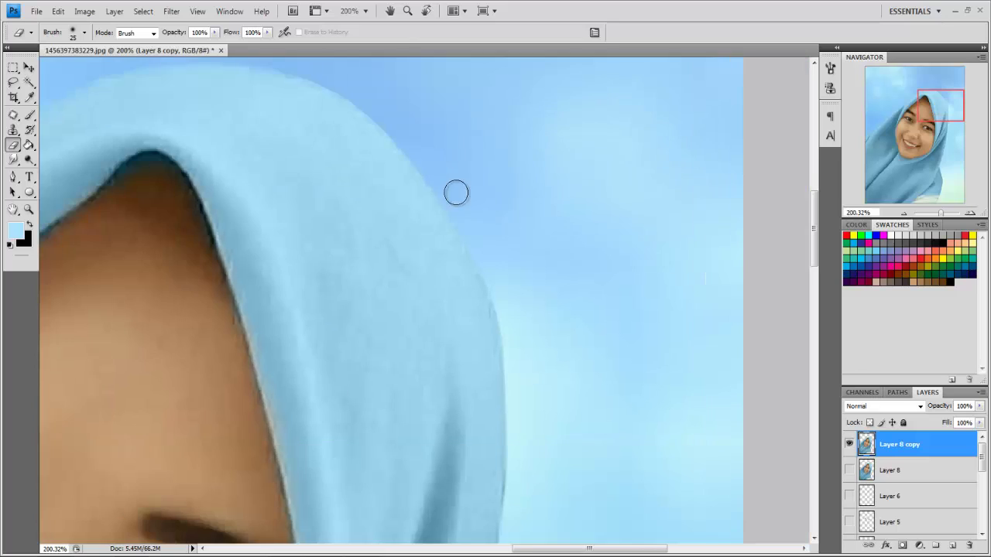
pyautogui.scroll(-3, 456, 193)
pyautogui.scroll(-2, 513, 327)
pyautogui.scroll(-2, 518, 287)
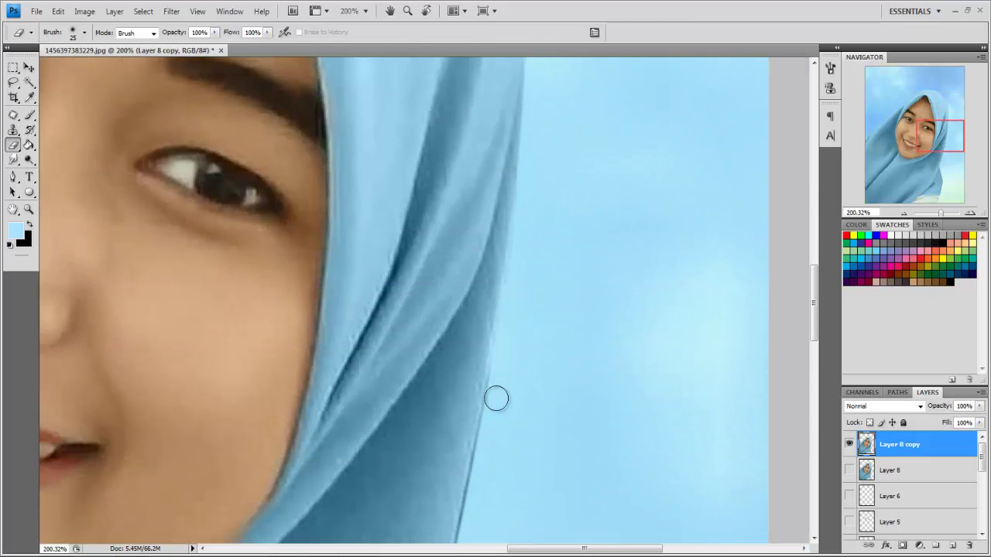
pyautogui.scroll(-2, 511, 371)
pyautogui.hscroll(-2, 511, 372)
pyautogui.scroll(-5, 559, 279)
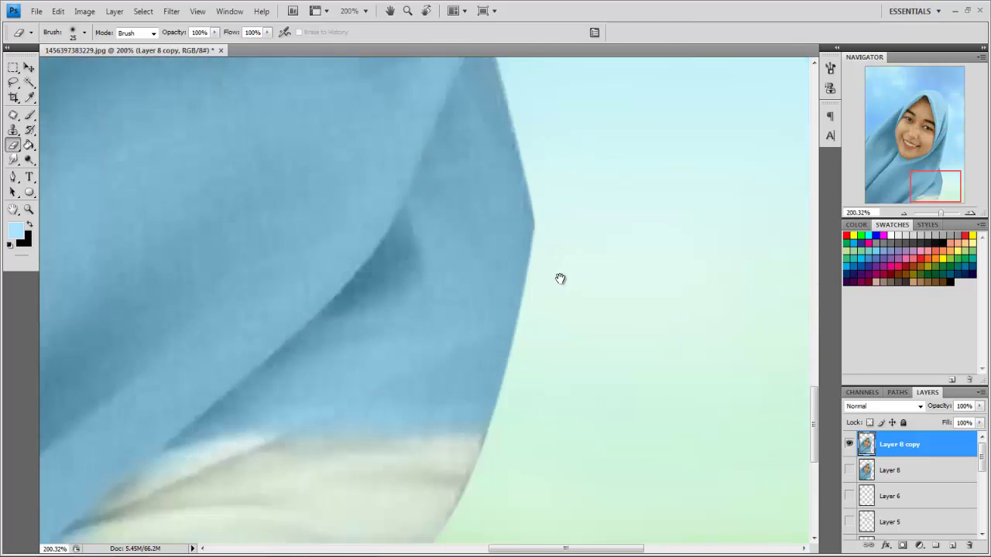
pyautogui.scroll(-3, 478, 340)
pyautogui.hotkey('ctrl', '0')
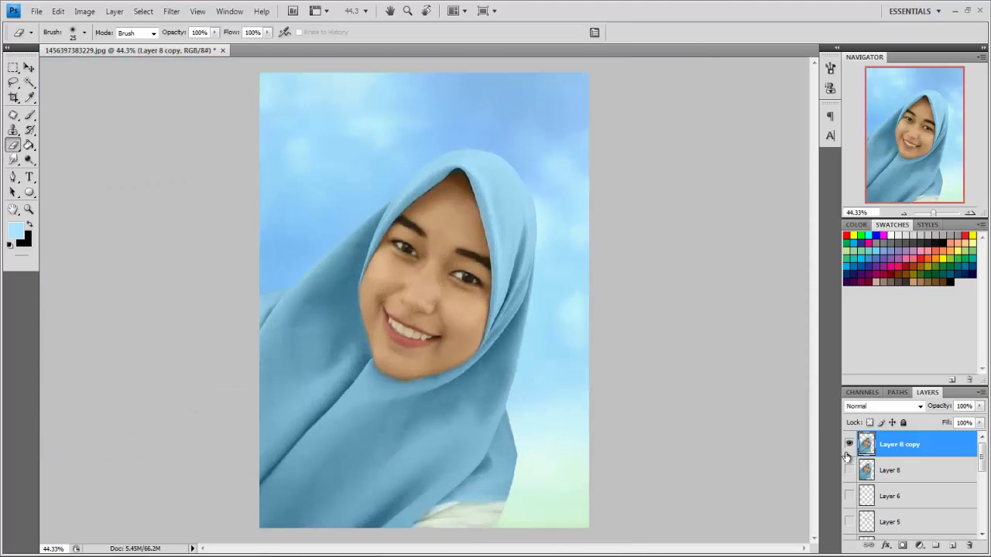
# Add a new empty Layer 9 above Layer 8 copy and pick a size-15 Smudge brush
pyautogui.click(952, 546)
pyautogui.click(14, 159)
pyautogui.click(84, 33)
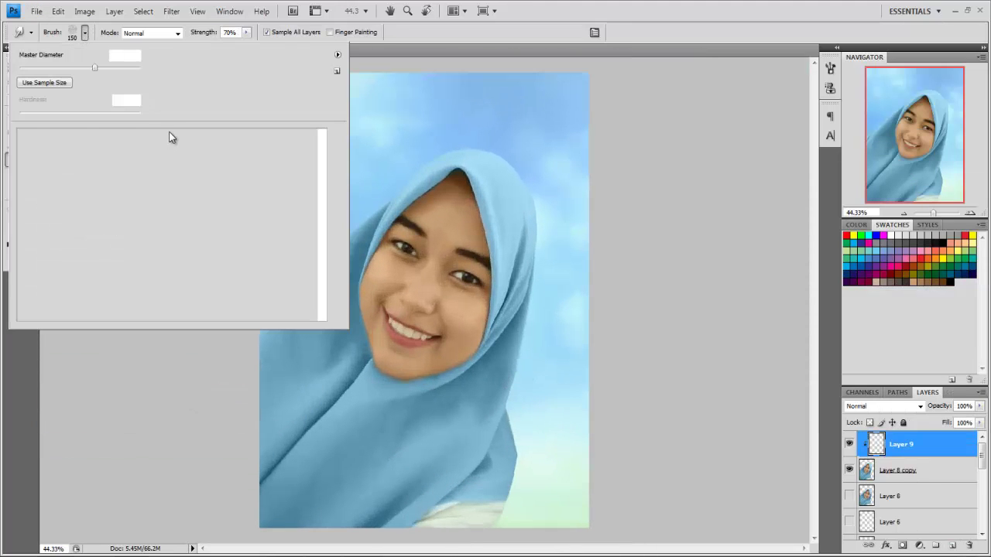
pyautogui.doubleClick(163, 149)
pyautogui.scroll(3, 496, 186)
pyautogui.scroll(2, 531, 199)
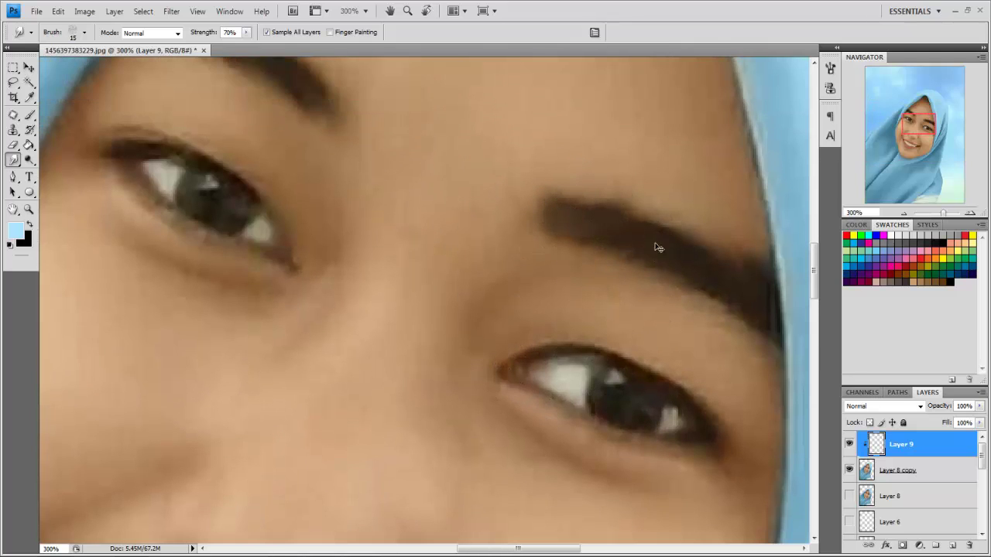
# Set the Smudge tool to 20% strength with a 65 px brush, viewing the whole portrait
pyautogui.moveTo(617, 249); pyautogui.dragTo(524, 242)
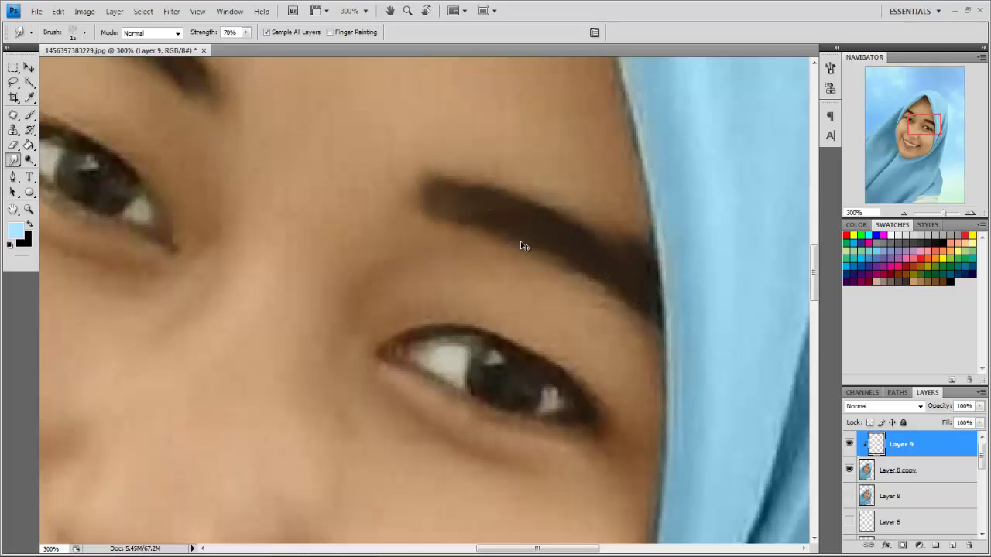
pyautogui.hscroll(-5, 495, 259)
pyautogui.scroll(3, 473, 270)
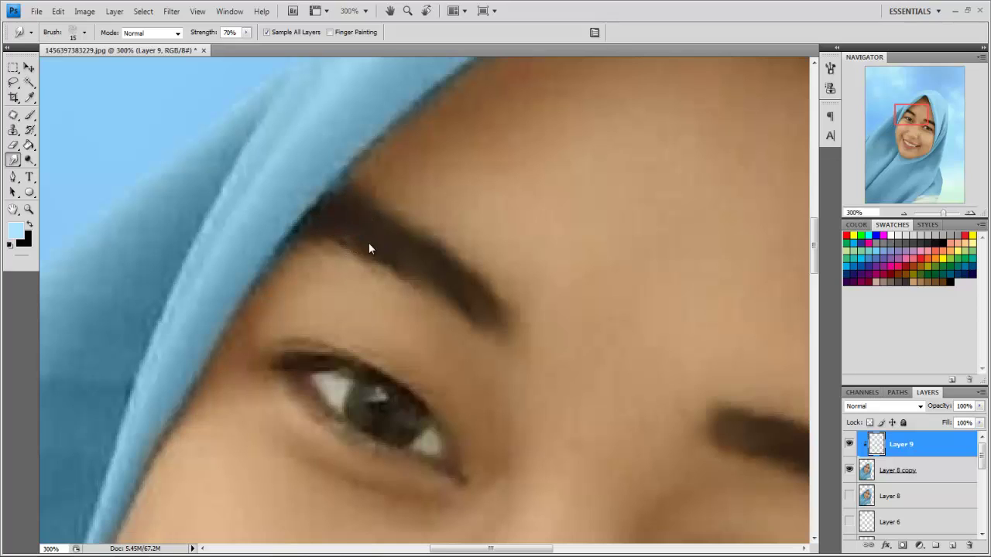
pyautogui.hotkey('ctrl', '0')
pyautogui.hotkey('ctrl', '-')
pyautogui.click(84, 32)
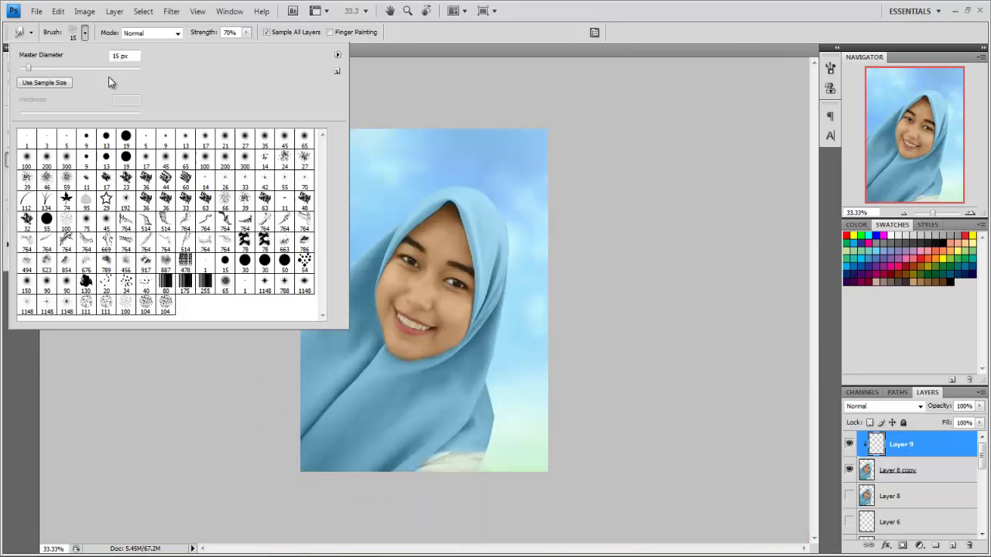
pyautogui.doubleClick(226, 280)
pyautogui.click(207, 35)
pyautogui.write('2')
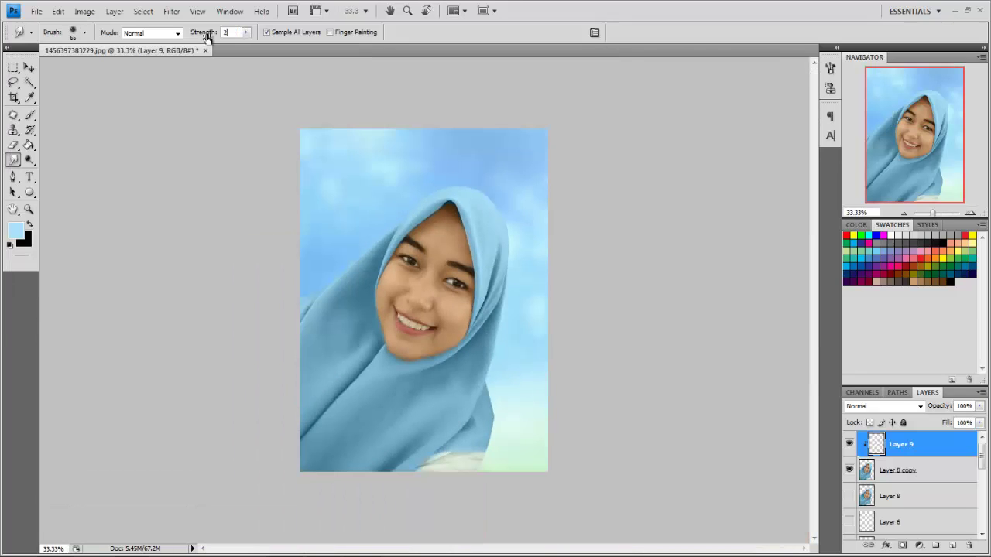
# Smudge around the chin and mouth, resizing the brush between 60 and 20
pyautogui.hotkey('ctrl', '+')
pyautogui.hotkey('ctrl', '+')
pyautogui.hotkey('ctrl', '+')
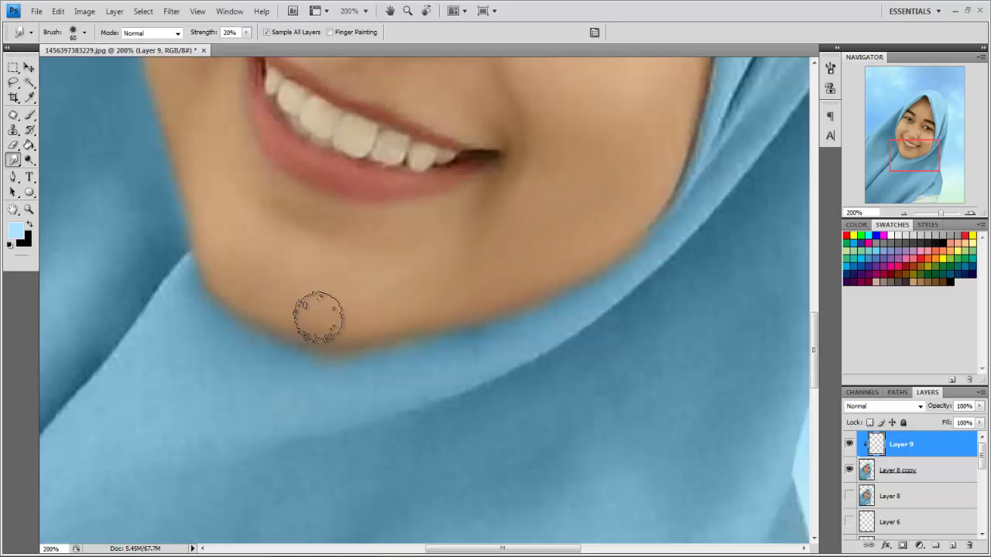
pyautogui.press('[')
pyautogui.press(']')
pyautogui.scroll(1, 588, 263)
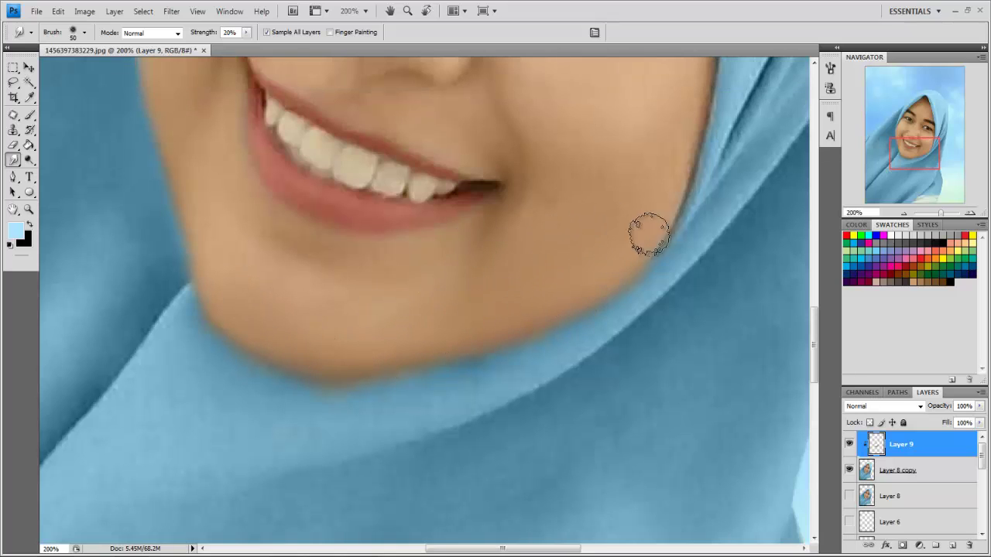
pyautogui.scroll(1, 648, 230)
pyautogui.scroll(1, 572, 225)
pyautogui.scroll(2, 592, 188)
pyautogui.scroll(1, 581, 159)
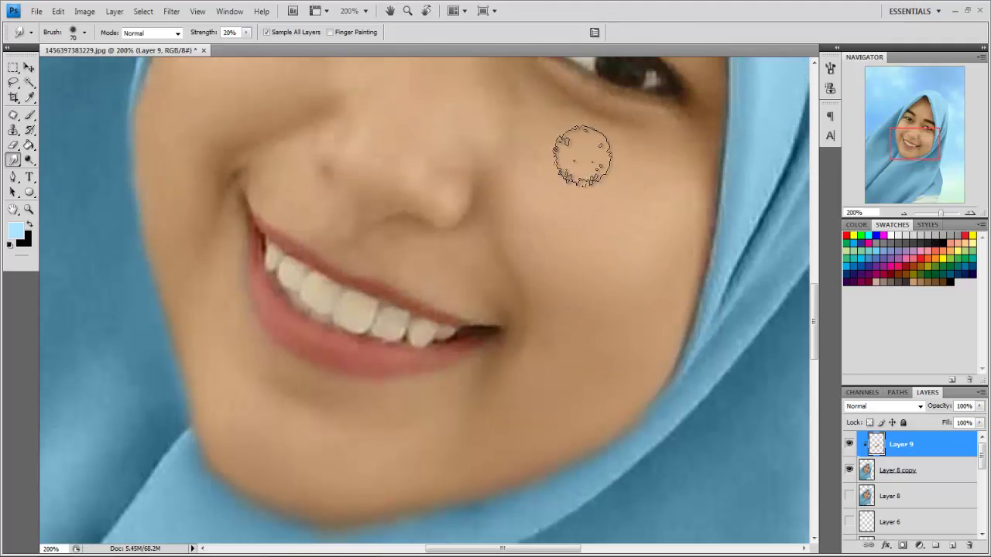
pyautogui.press('[')
pyautogui.press('[')
pyautogui.press('[')
pyautogui.press('[')
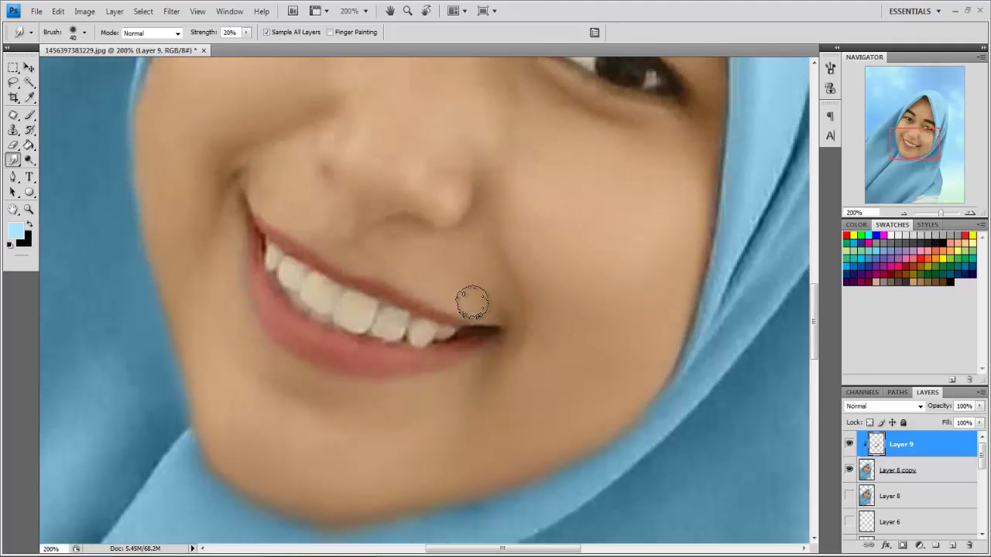
pyautogui.scroll(1, 467, 299)
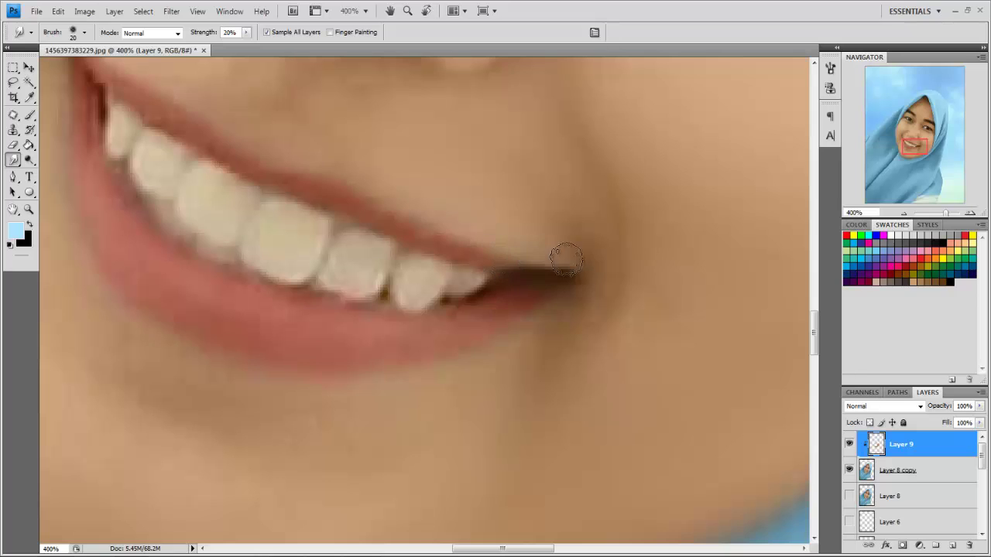
pyautogui.press(']')
pyautogui.press(']')
pyautogui.press(']')
pyautogui.press('[')
pyautogui.press('[')
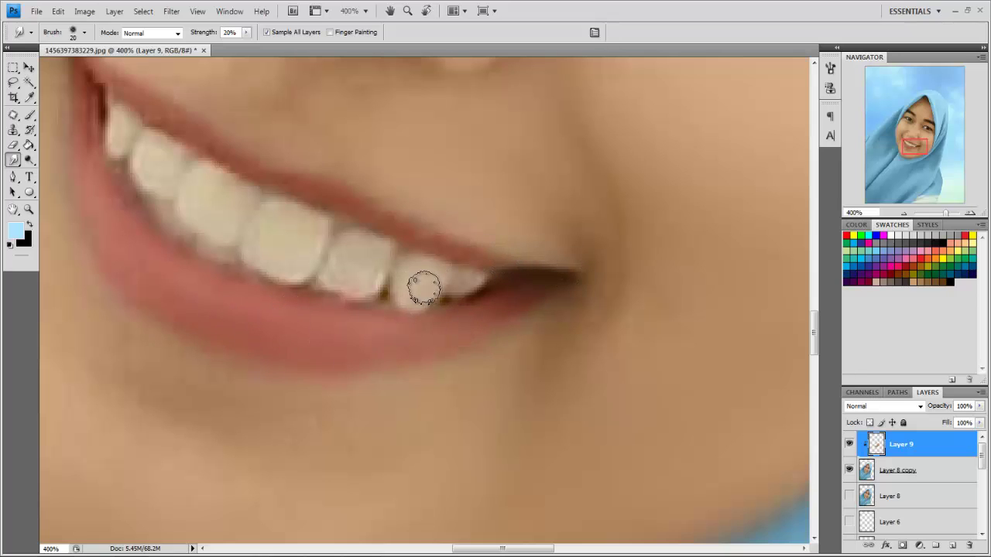
pyautogui.press('[')
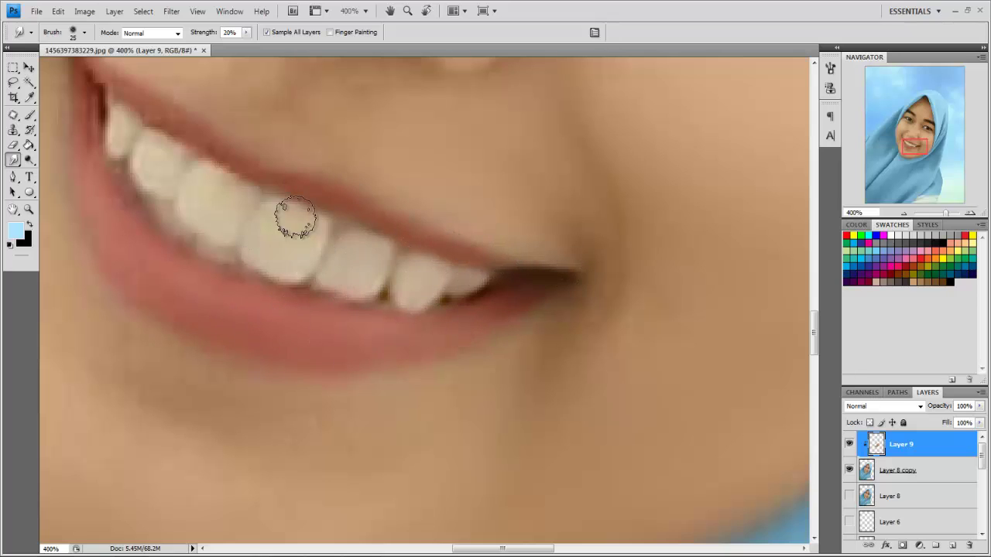
pyautogui.hotkey('ctrl', '-')
# Blend the shading across the upper teeth edges with a small brush
pyautogui.scroll(-1, 546, 233)
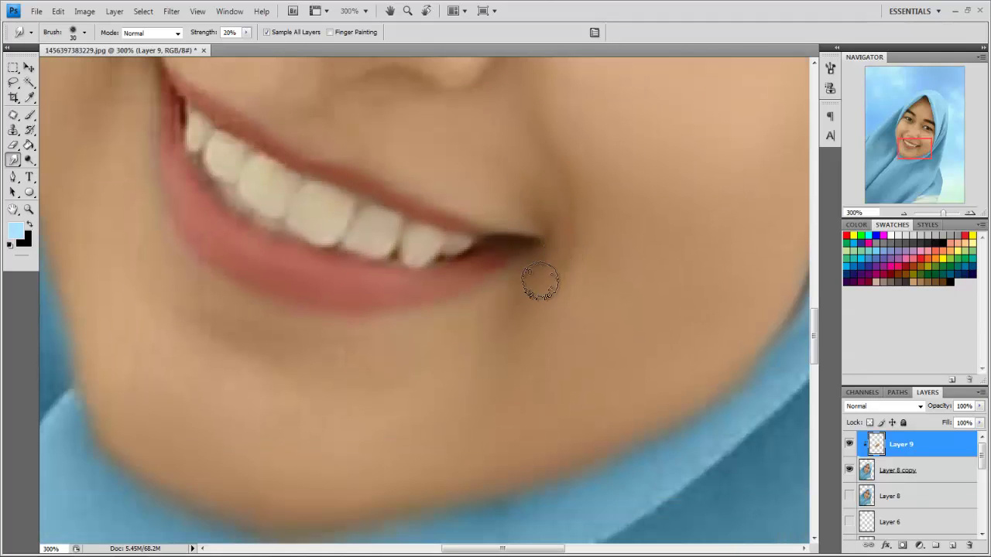
pyautogui.press(']')
pyautogui.press(']')
pyautogui.press(']')
pyautogui.press(']')
pyautogui.press('[')
pyautogui.press('[')
pyautogui.scroll(-1, 607, 221)
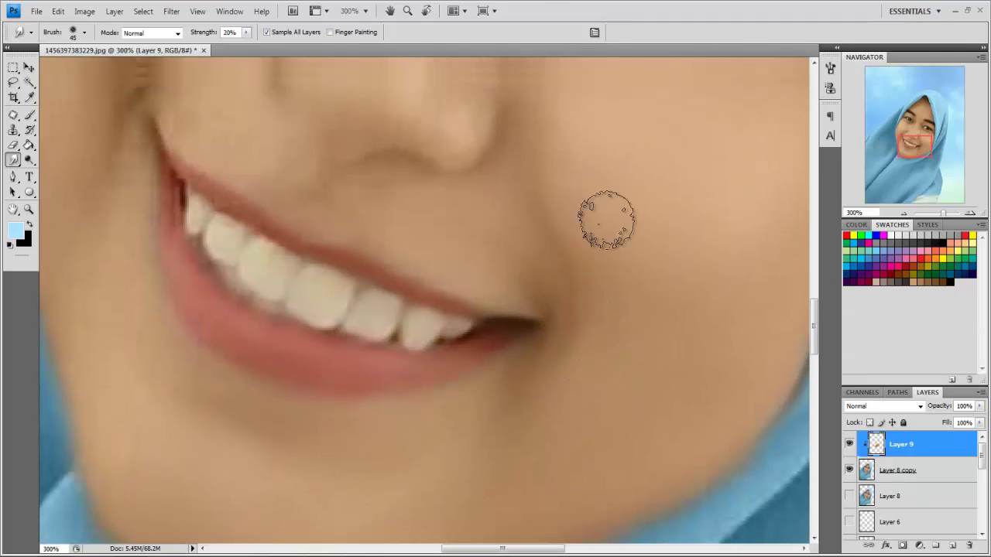
pyautogui.hscroll(-2, 542, 233)
pyautogui.hscroll(-1, 480, 245)
pyautogui.scroll(1, 364, 286)
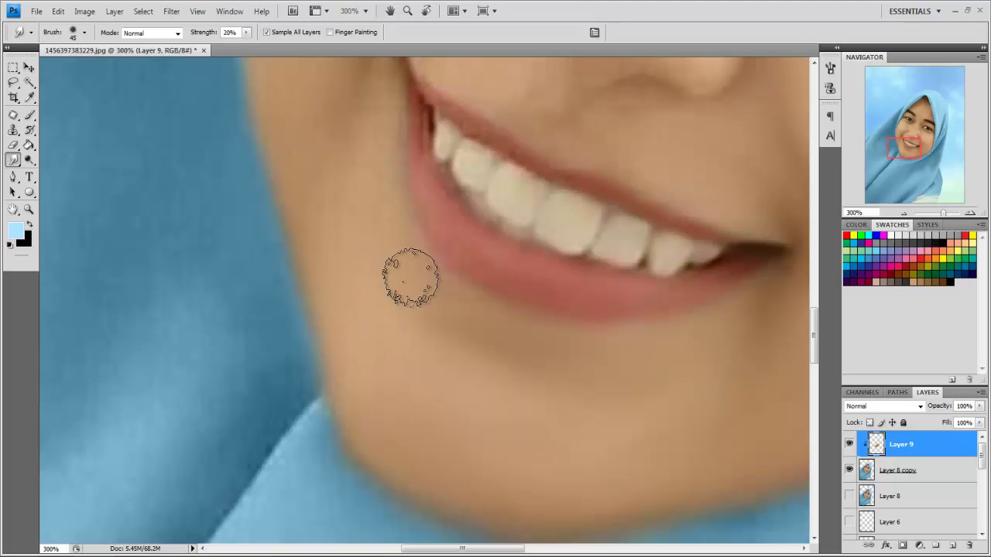
pyautogui.scroll(1, 410, 267)
pyautogui.press('[')
pyautogui.press('[')
pyautogui.press('[')
pyautogui.scroll(1, 429, 232)
pyautogui.press('[')
pyautogui.scroll(1, 433, 208)
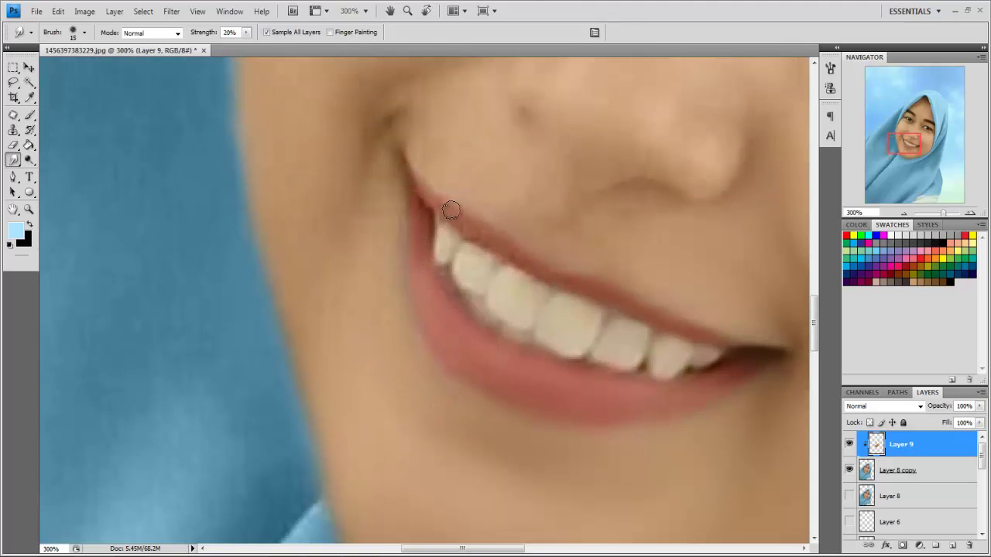
pyautogui.moveTo(487, 240)
pyautogui.mouseDown()
pyautogui.moveTo(564, 302)
pyautogui.moveTo(446, 234)
pyautogui.mouseUp()
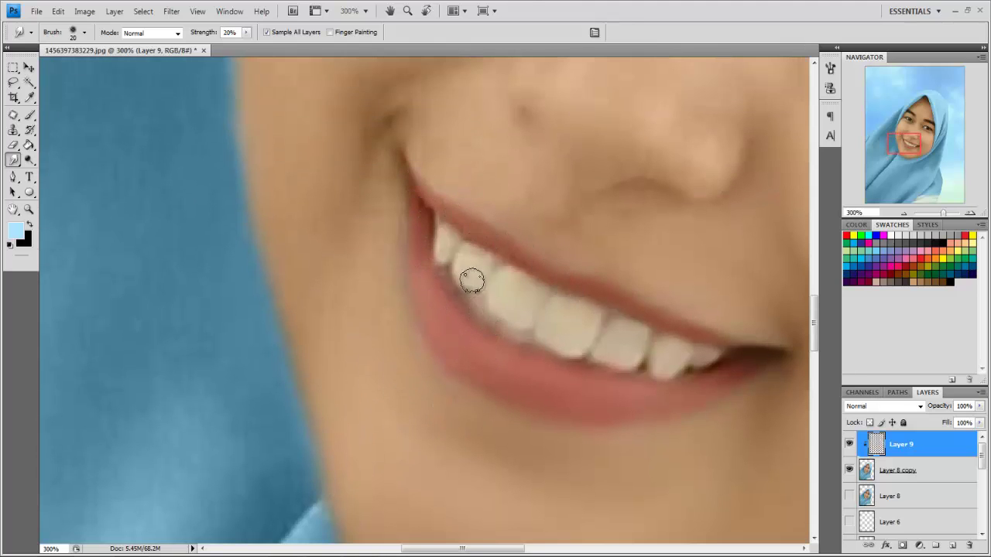
# Smooth the dark shading under the teeth with a fine brush
pyautogui.press(']')
pyautogui.press(']')
pyautogui.scroll(1, 542, 215)
pyautogui.scroll(1, 487, 194)
pyautogui.scroll(1, 425, 162)
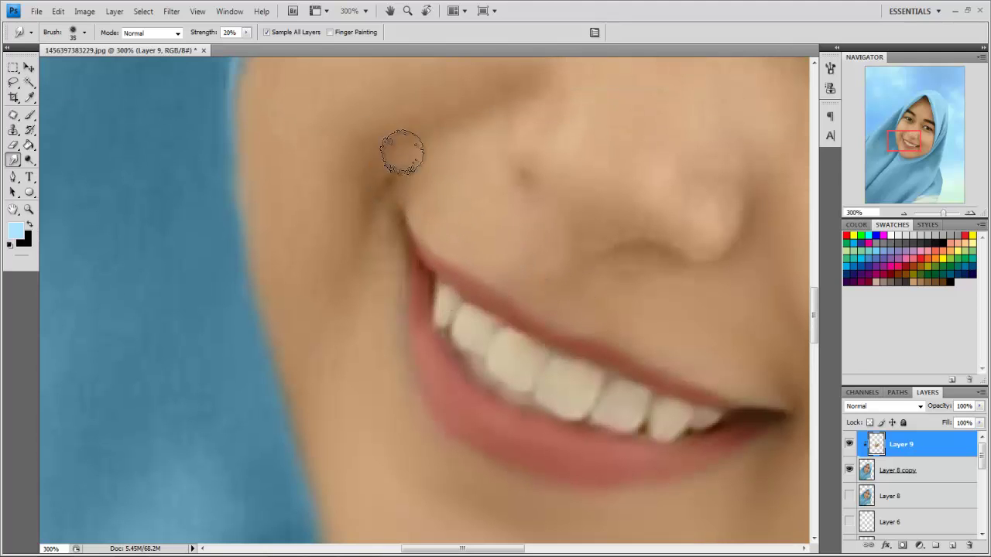
pyautogui.scroll(-2, 340, 255)
pyautogui.scroll(-4, 321, 210)
pyautogui.press('[')
pyautogui.press('[')
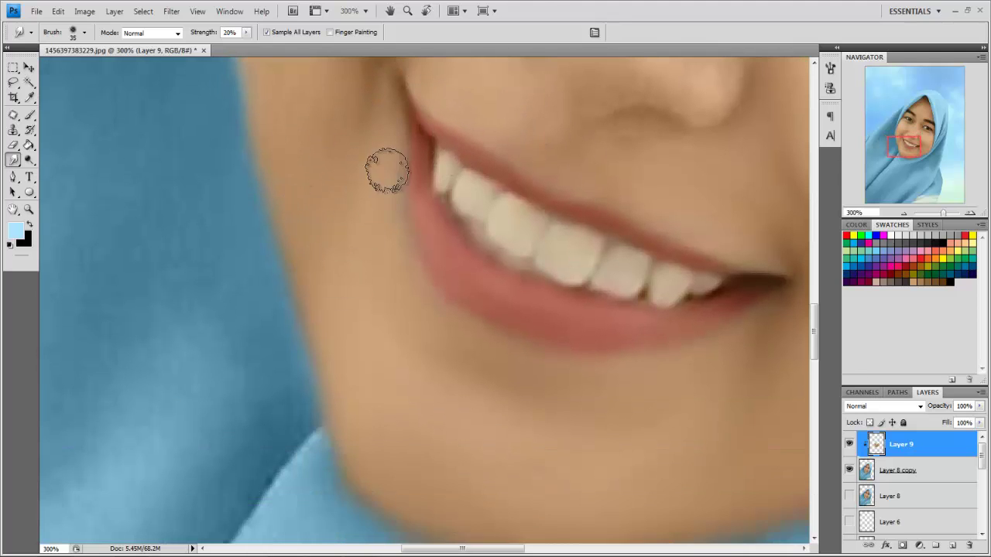
pyautogui.moveTo(447, 213); pyautogui.dragTo(528, 249)
# Smudge the lower cheek near the hijab with a larger brush
pyautogui.press(']')
pyautogui.press(']')
pyautogui.press(']')
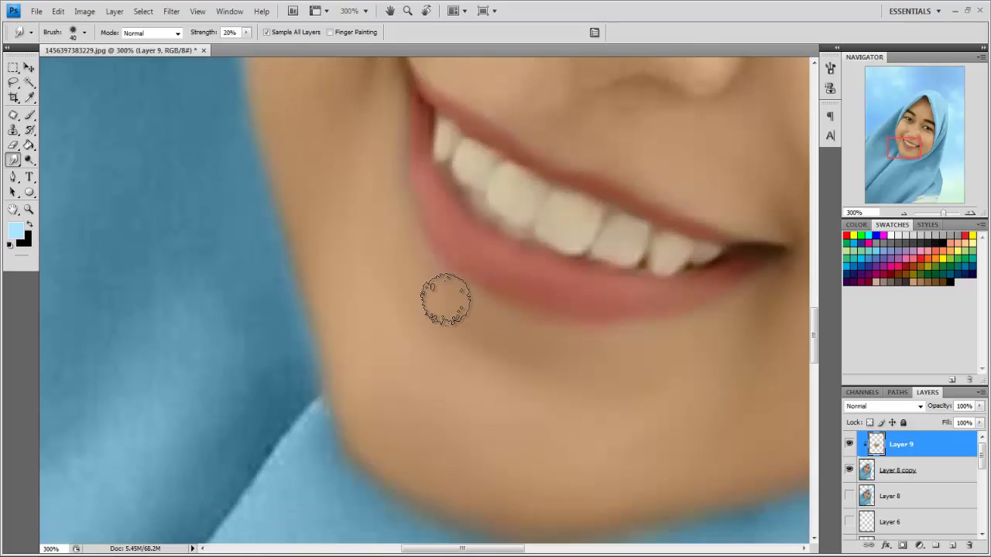
pyautogui.moveTo(367, 239); pyautogui.dragTo(420, 414)
pyautogui.moveTo(374, 192); pyautogui.dragTo(376, 227)
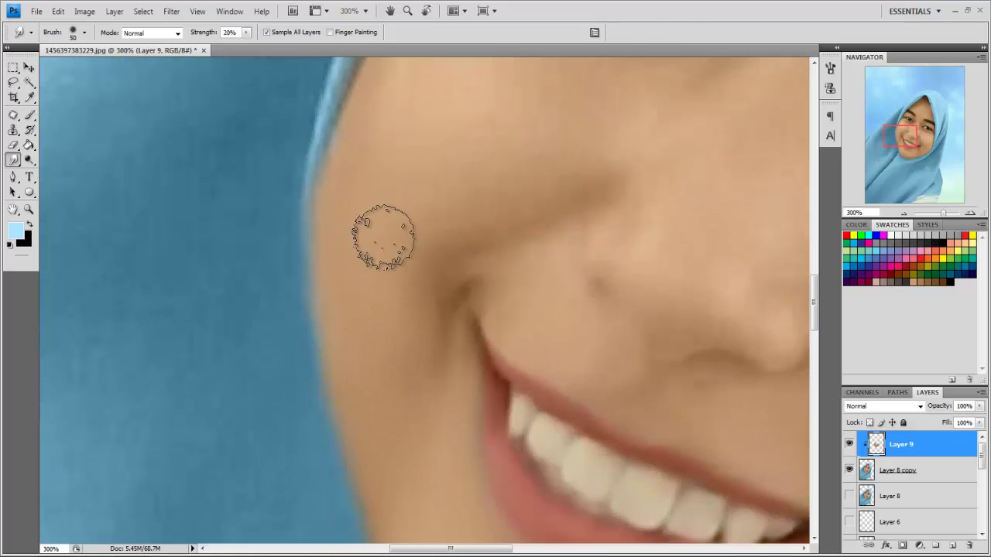
pyautogui.hotkey('ctrl', '-')
pyautogui.press(']')
pyautogui.press(']')
# Smudge the skin around one eye, zoomed in closely with a small brush
pyautogui.press('[')
pyautogui.press('[')
pyautogui.press('[')
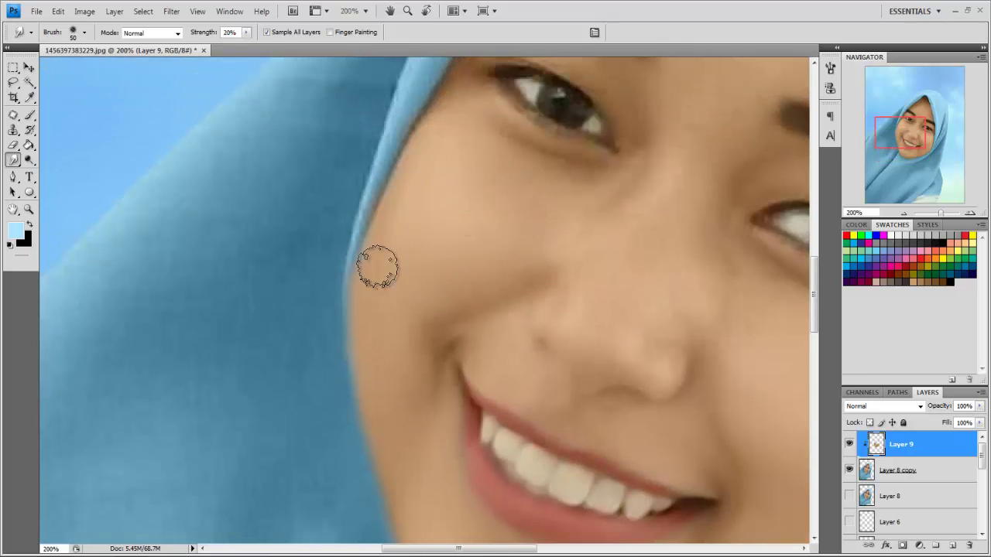
pyautogui.scroll(-1, 449, 305)
pyautogui.moveTo(567, 207); pyautogui.dragTo(477, 232)
pyautogui.press('[')
pyautogui.press('[')
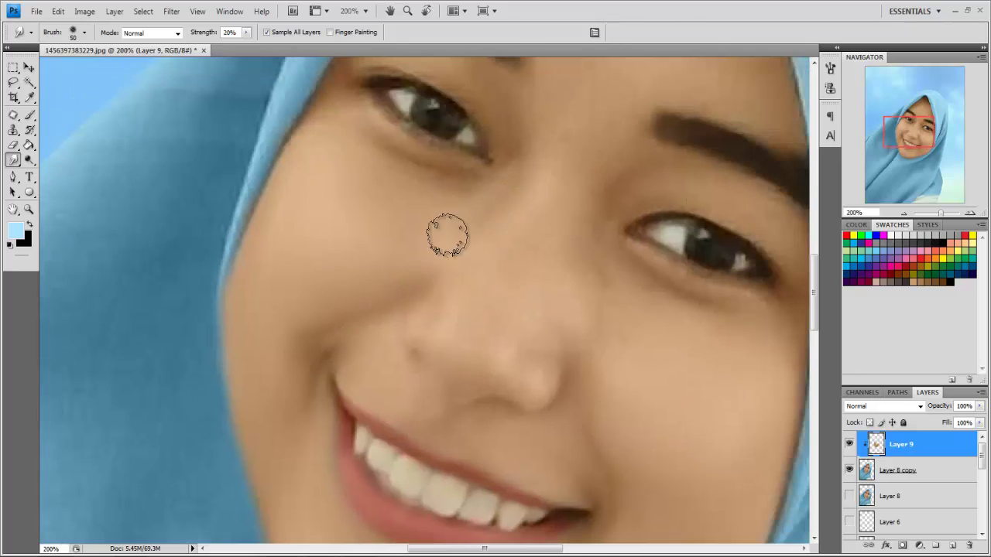
pyautogui.hotkey('ctrl', '+')
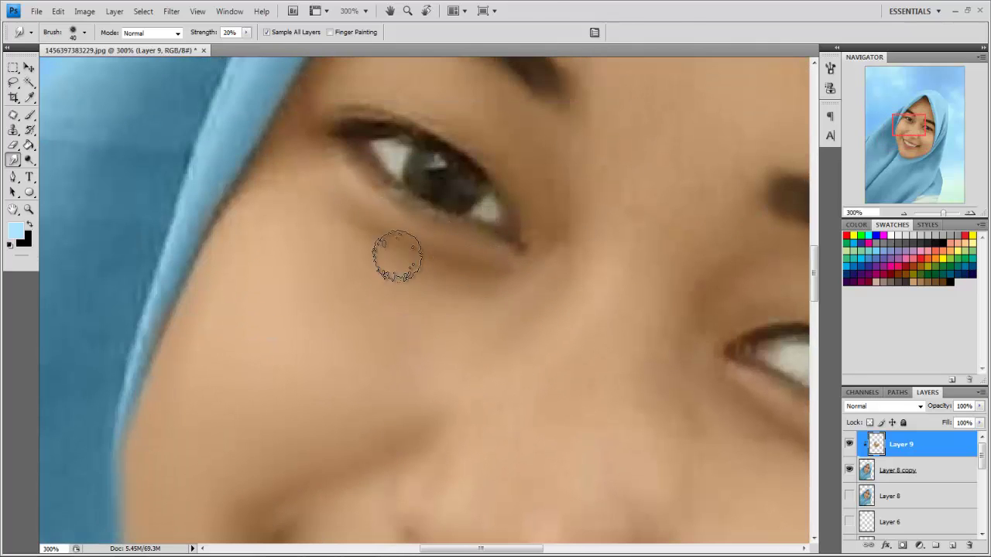
pyautogui.scroll(2, 276, 294)
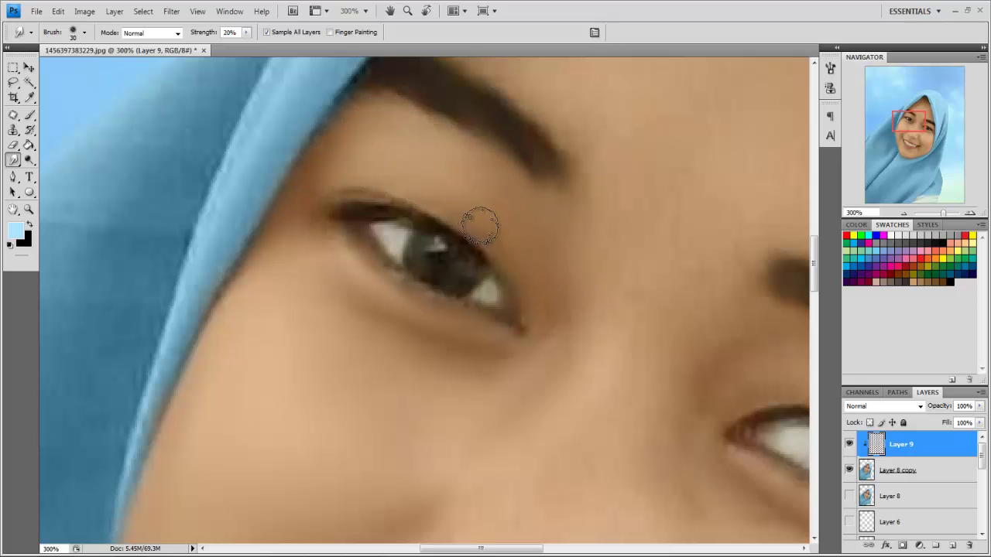
pyautogui.hotkey('ctrl', '+')
pyautogui.press('[')
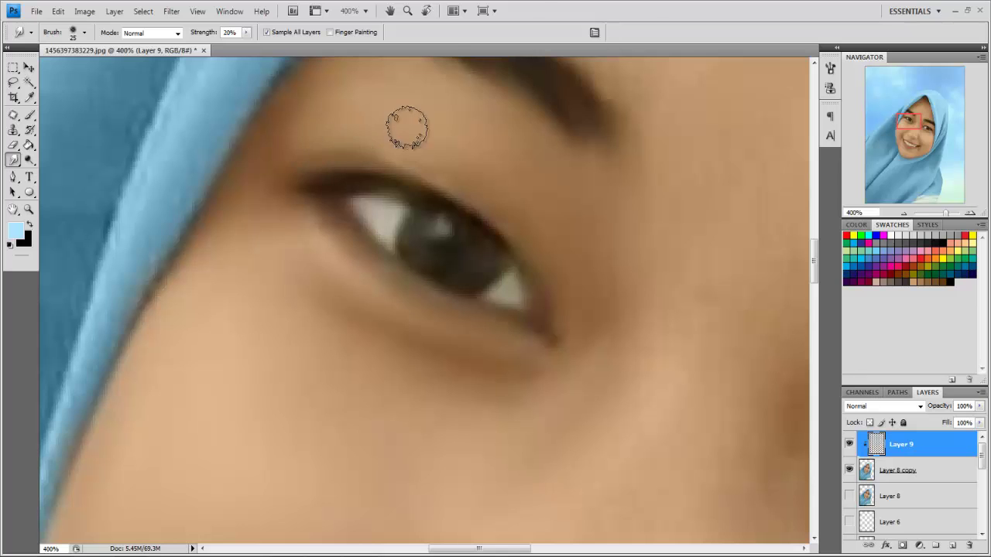
pyautogui.press(']')
pyautogui.scroll(1, 405, 126)
pyautogui.scroll(2, 445, 144)
pyautogui.scroll(1, 616, 193)
# Smooth the area across both eyes with a larger brush
pyautogui.hotkey('ctrl', '-')
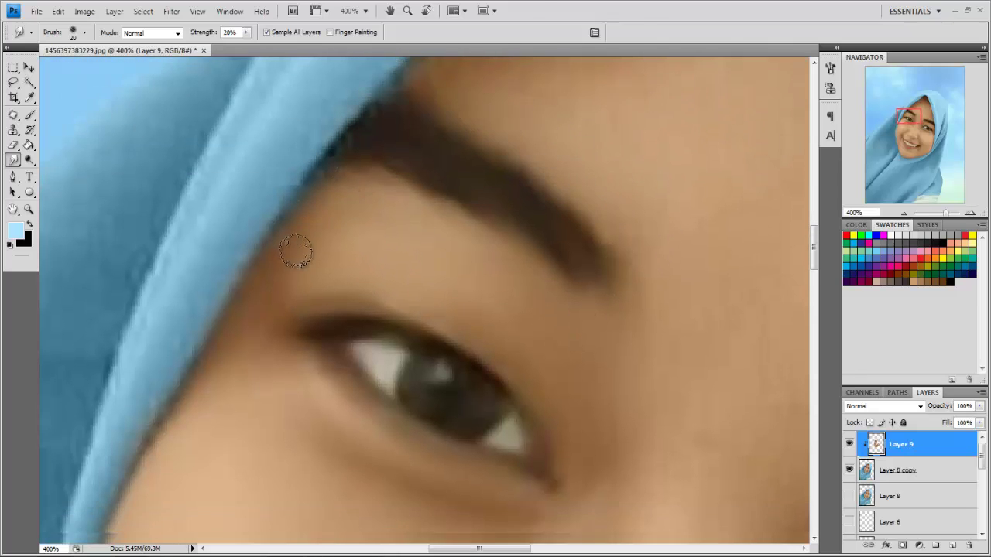
pyautogui.hotkey('ctrl', '-')
pyautogui.press(']')
pyautogui.press(']')
pyautogui.press(']')
pyautogui.hscroll(1, 496, 246)
pyautogui.scroll(-1, 464, 261)
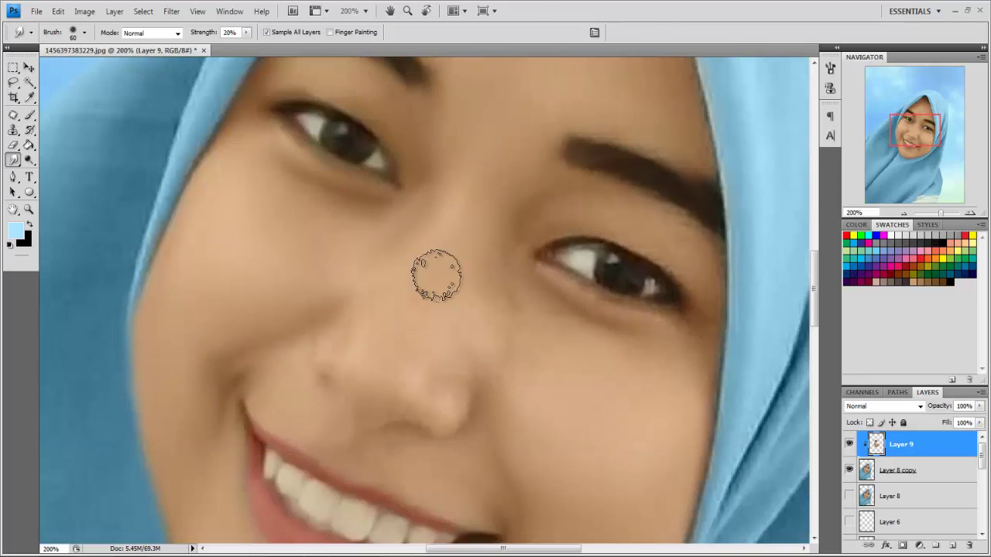
pyautogui.press('[')
pyautogui.scroll(-1, 464, 263)
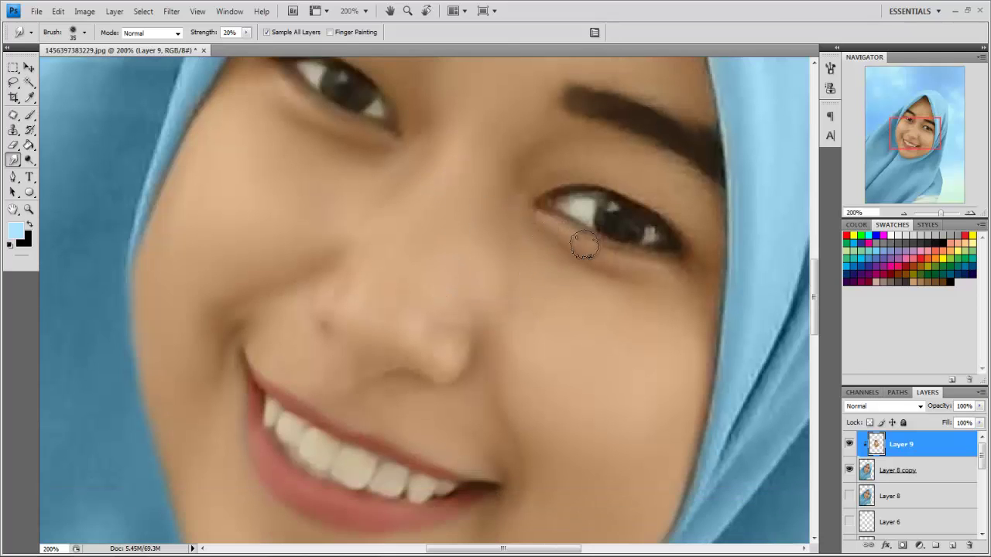
pyautogui.press(']')
pyautogui.scroll(-1, 518, 245)
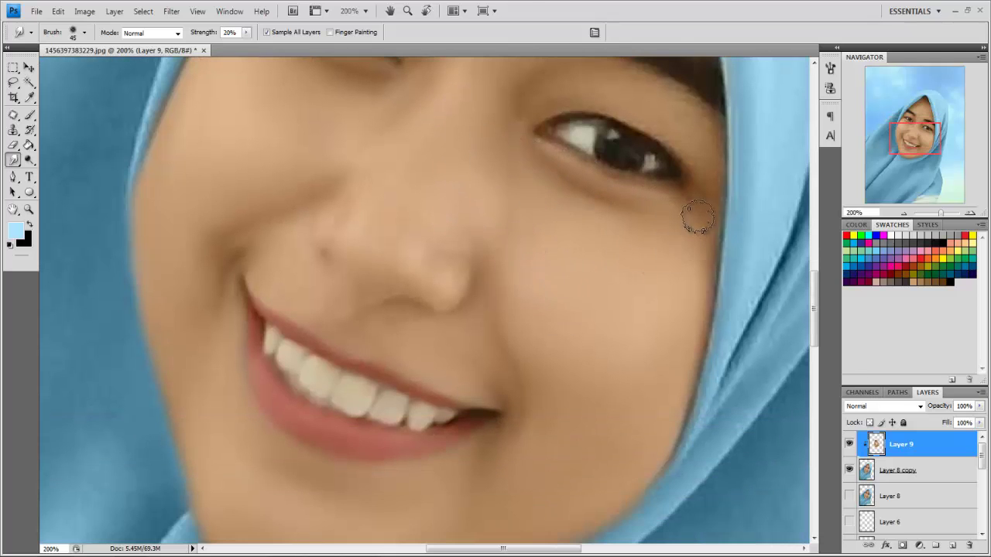
# Smudge around the nose and lower eye with a smaller brush
pyautogui.hotkey('ctrl', '+')
pyautogui.scroll(1, 380, 239)
pyautogui.scroll(1, 464, 225)
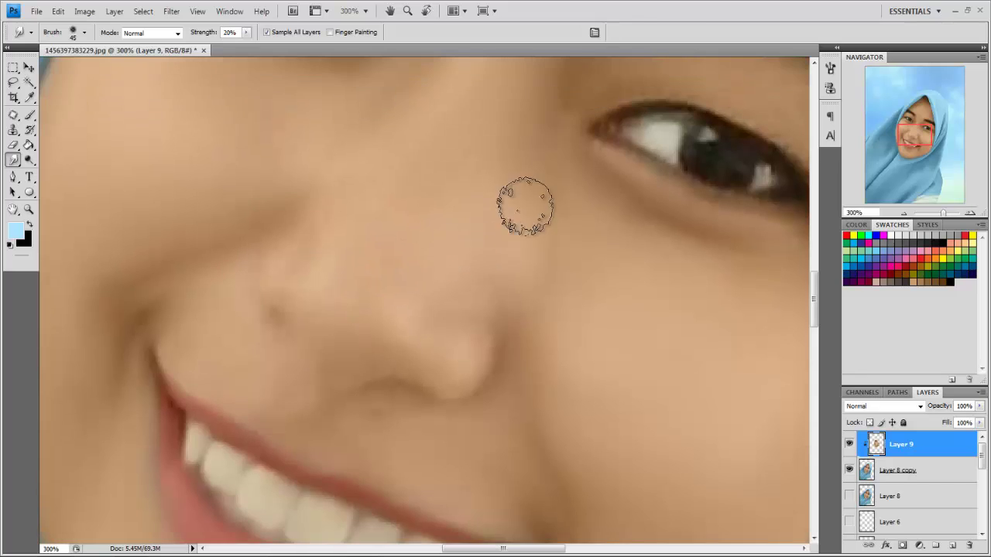
pyautogui.scroll(-1, 525, 205)
pyautogui.press('[')
pyautogui.scroll(-1, 501, 233)
pyautogui.press('[')
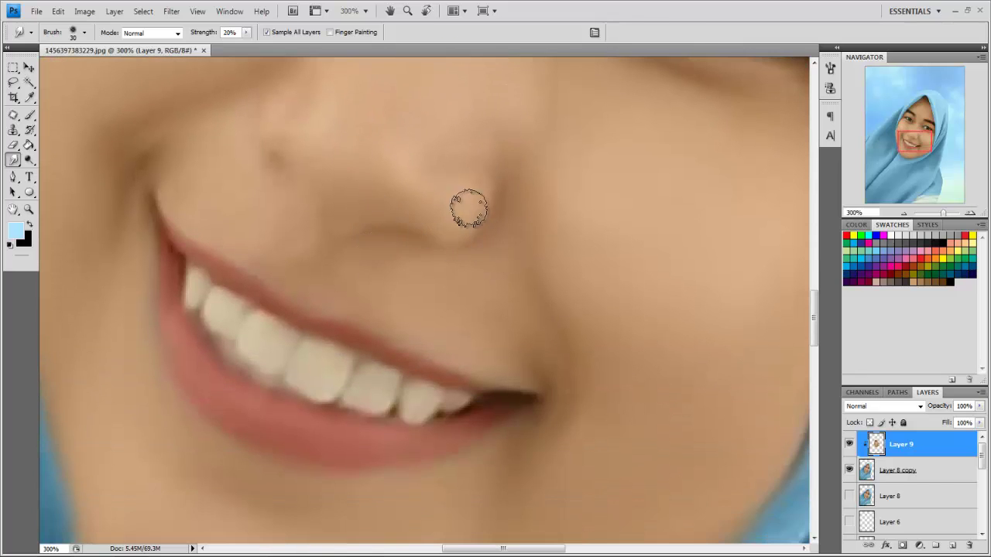
pyautogui.hscroll(-2, 561, 303)
pyautogui.scroll(-1, 394, 283)
# Smooth the skin around the eye, alternating larger and smaller brush sizes
pyautogui.press(']')
pyautogui.scroll(1, 416, 250)
pyautogui.scroll(2, 481, 211)
pyautogui.hscroll(-1, 481, 211)
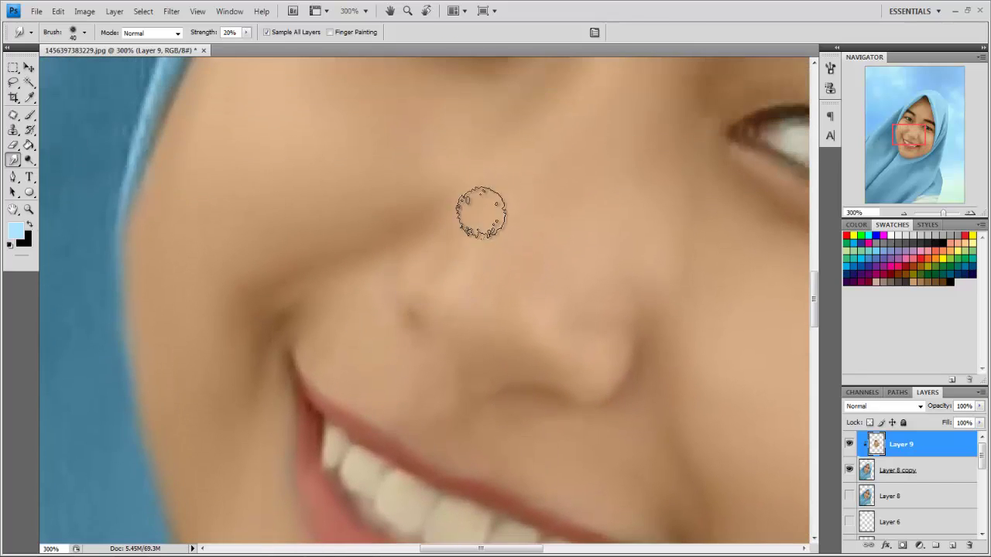
pyautogui.scroll(1, 481, 211)
pyautogui.scroll(1, 390, 222)
pyautogui.hscroll(3, 647, 203)
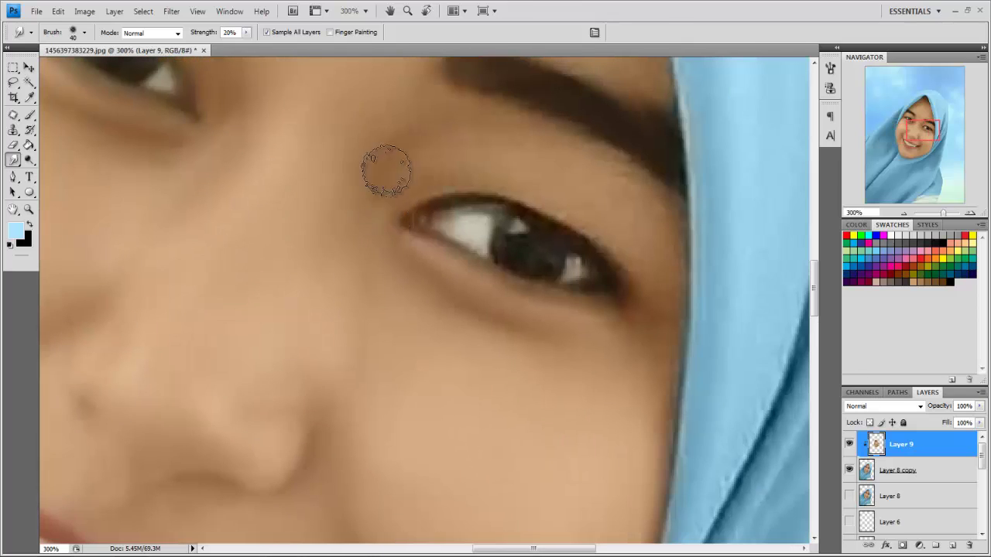
pyautogui.press('[')
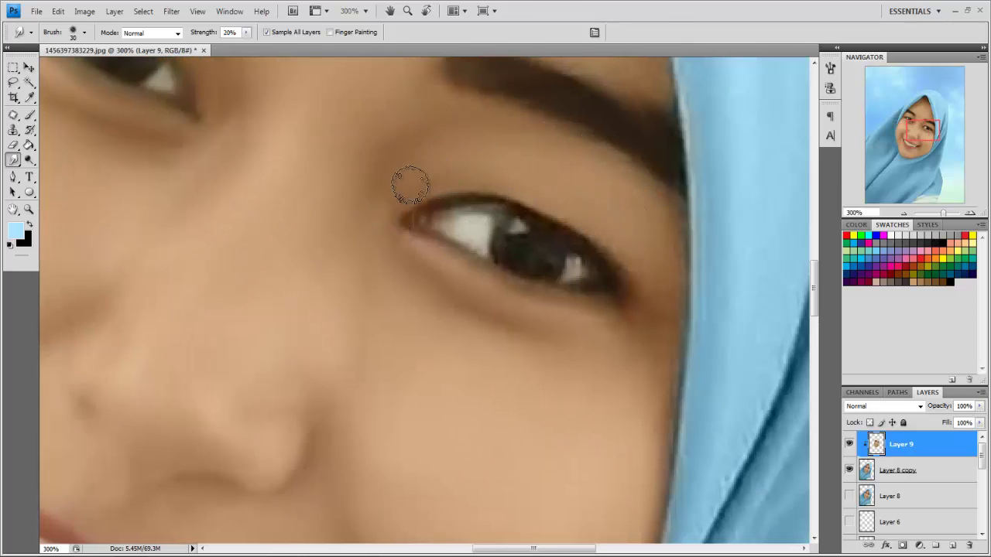
pyautogui.scroll(-1, 641, 232)
pyautogui.press(']')
pyautogui.scroll(-1, 669, 254)
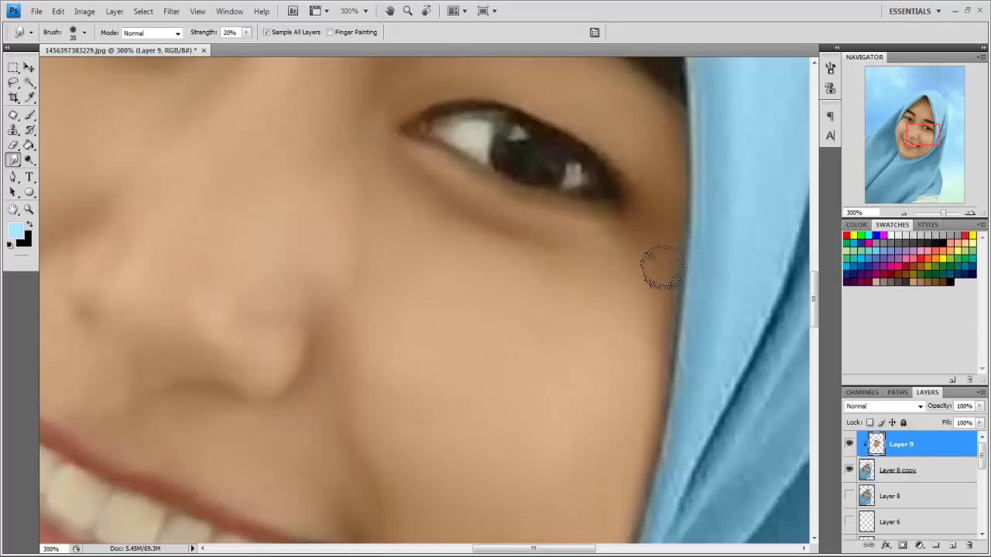
pyautogui.scroll(1, 662, 267)
pyautogui.press('[')
pyautogui.press('[')
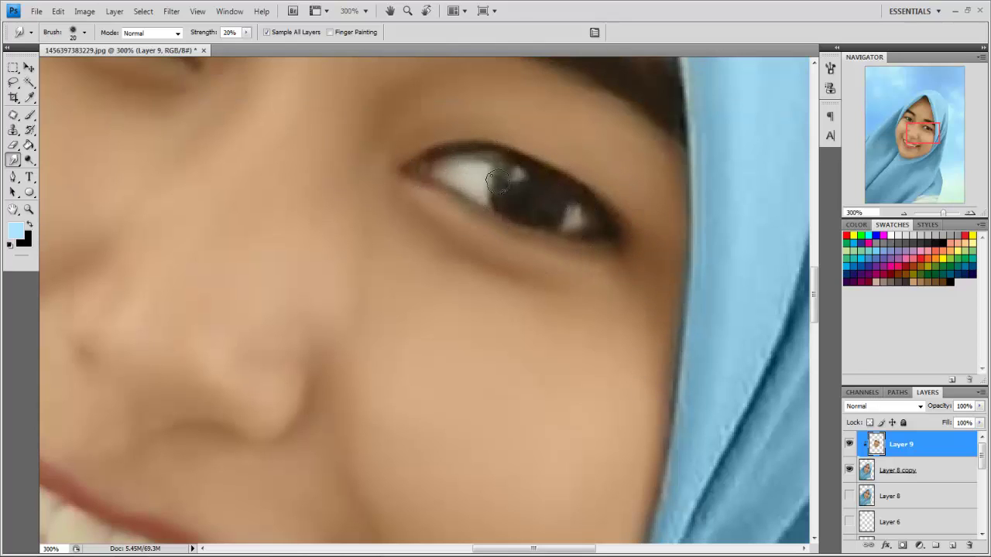
# Smudge the eyebrow and the eye corner
pyautogui.scroll(3, 588, 233)
pyautogui.scroll(1, 573, 201)
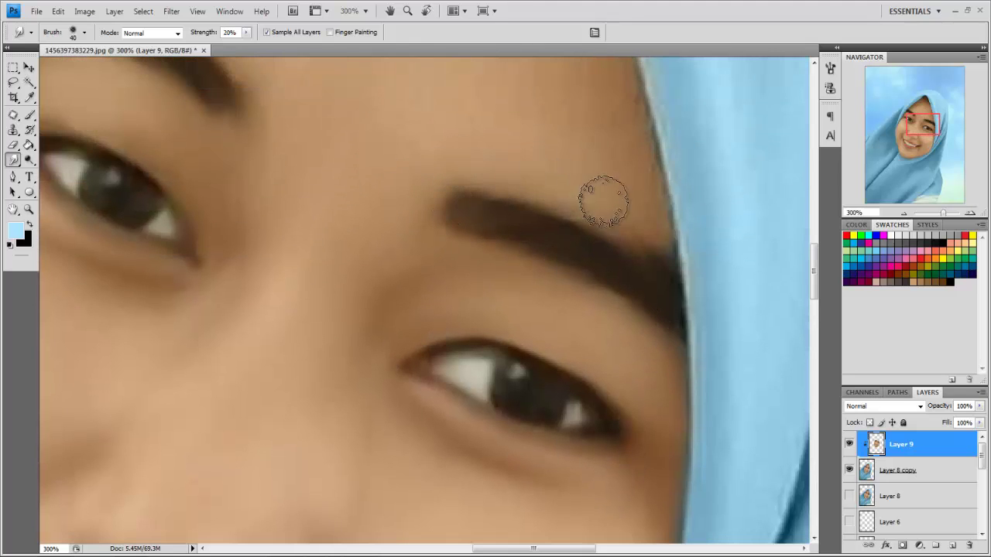
pyautogui.scroll(2, 611, 178)
pyautogui.scroll(1, 588, 186)
pyautogui.press(']')
pyautogui.press(']')
pyautogui.press(']')
pyautogui.scroll(-2, 564, 207)
pyautogui.press('[')
pyautogui.press('[')
pyautogui.press('[')
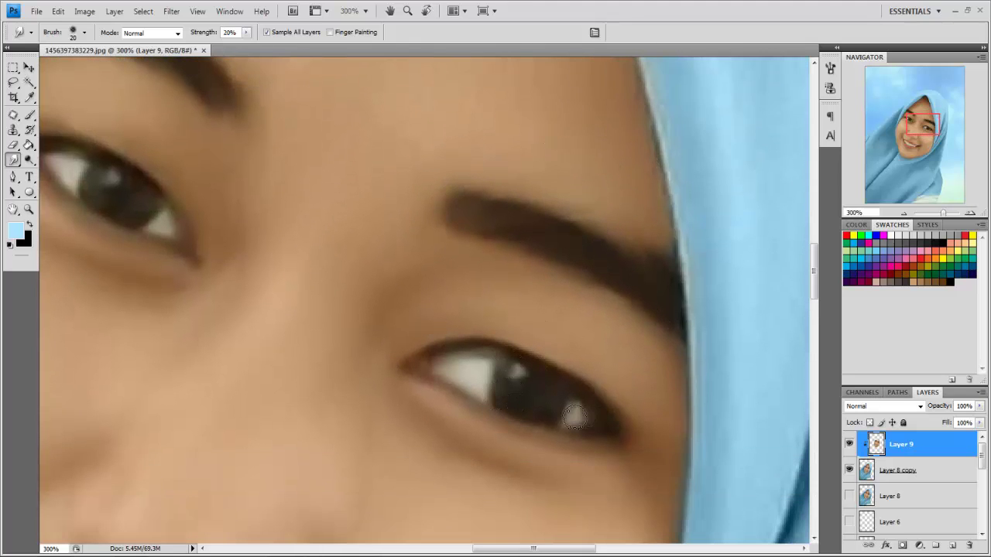
pyautogui.scroll(4, 541, 295)
# Smooth the forehead up to the hijab edge with a reduced brush
pyautogui.press(']')
pyautogui.press(']')
pyautogui.press(']')
pyautogui.scroll(-1, 364, 265)
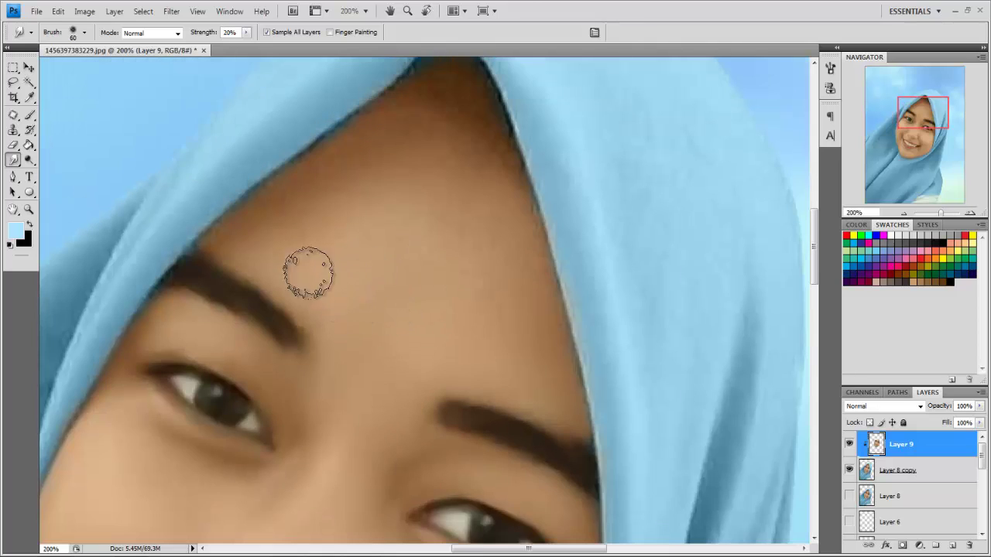
pyautogui.scroll(1, 287, 263)
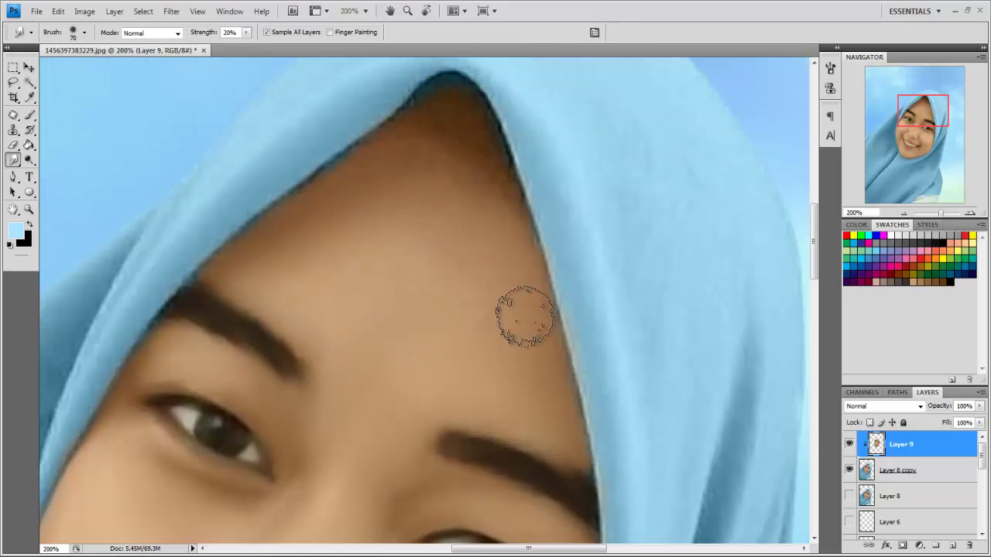
pyautogui.scroll(2, 364, 257)
pyautogui.press('[')
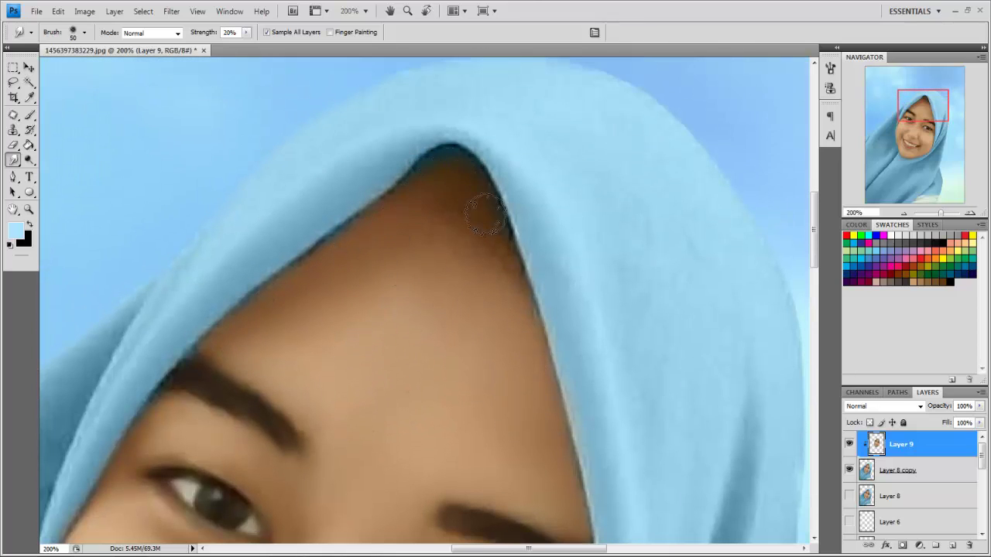
pyautogui.scroll(-2, 438, 225)
pyautogui.press('[')
pyautogui.scroll(-3, 482, 222)
# Set the Smudge tool strength to 30% and resize the smudge brush
pyautogui.scroll(-3, 526, 237)
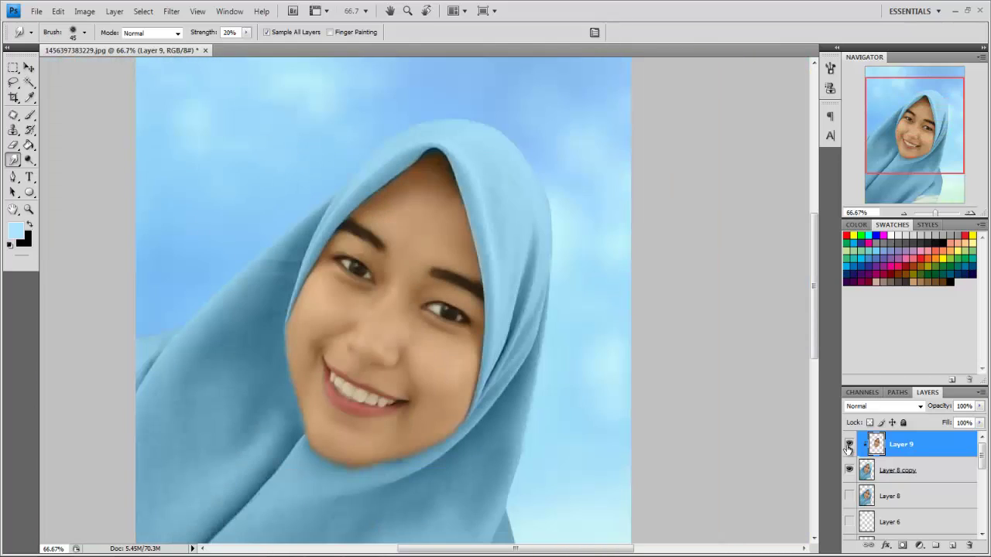
pyautogui.scroll(1, 325, 503)
pyautogui.write('3')
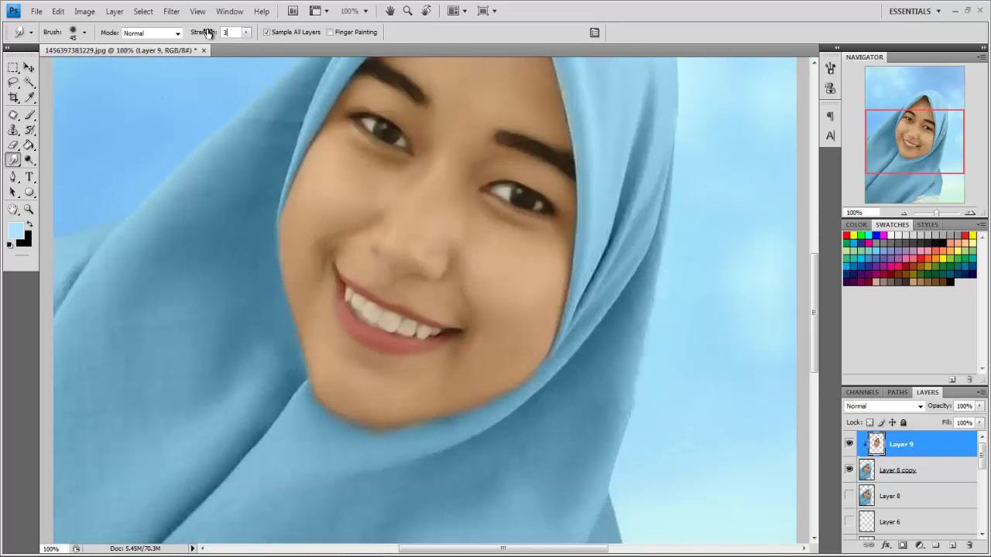
pyautogui.write('0')
pyautogui.press('Return')
pyautogui.scroll(-5, 427, 354)
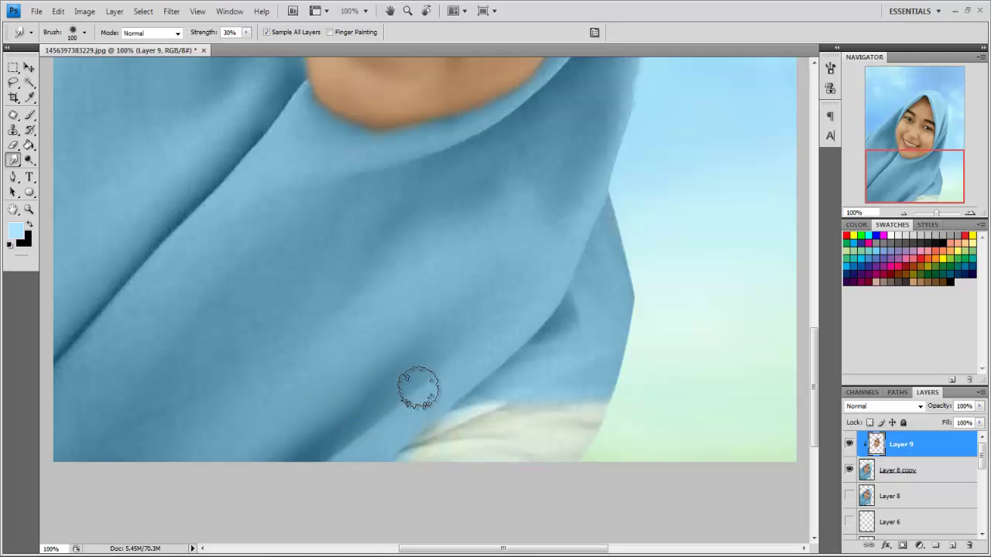
pyautogui.hscroll(-3, 314, 334)
pyautogui.scroll(-1, 315, 334)
pyautogui.press(']')
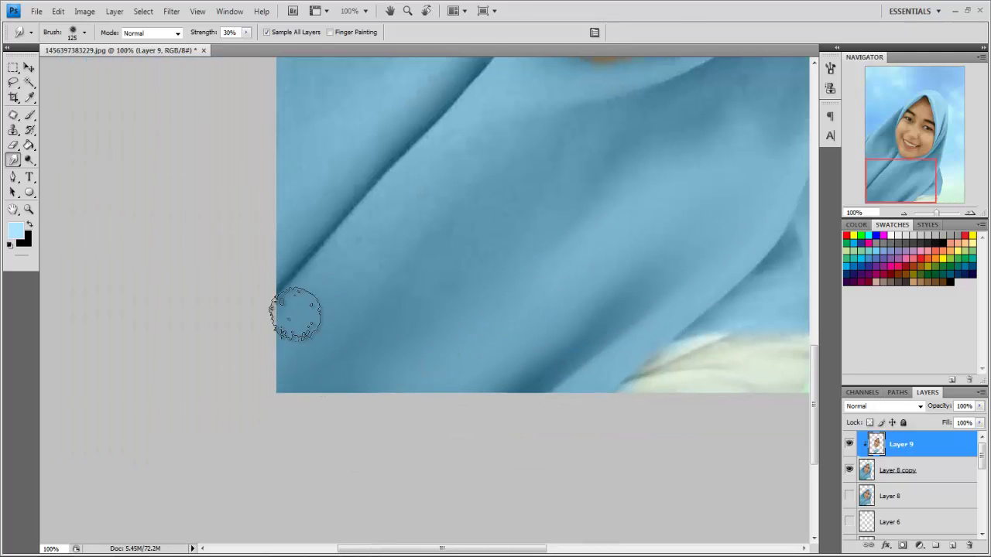
pyautogui.scroll(1, 454, 232)
pyautogui.scroll(1, 425, 177)
pyautogui.scroll(1, 275, 287)
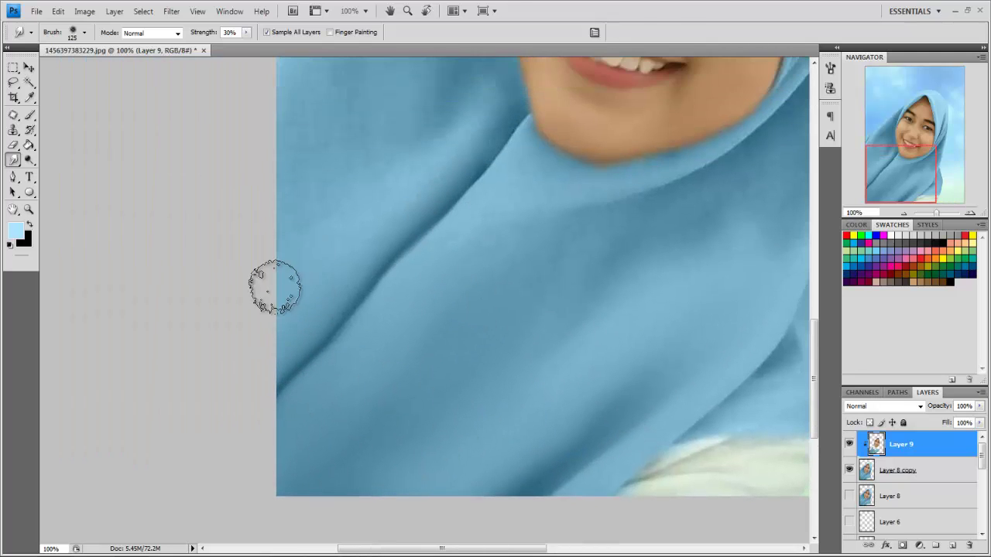
pyautogui.press('[')
pyautogui.scroll(1, 431, 193)
pyautogui.scroll(1, 371, 221)
pyautogui.scroll(2, 402, 148)
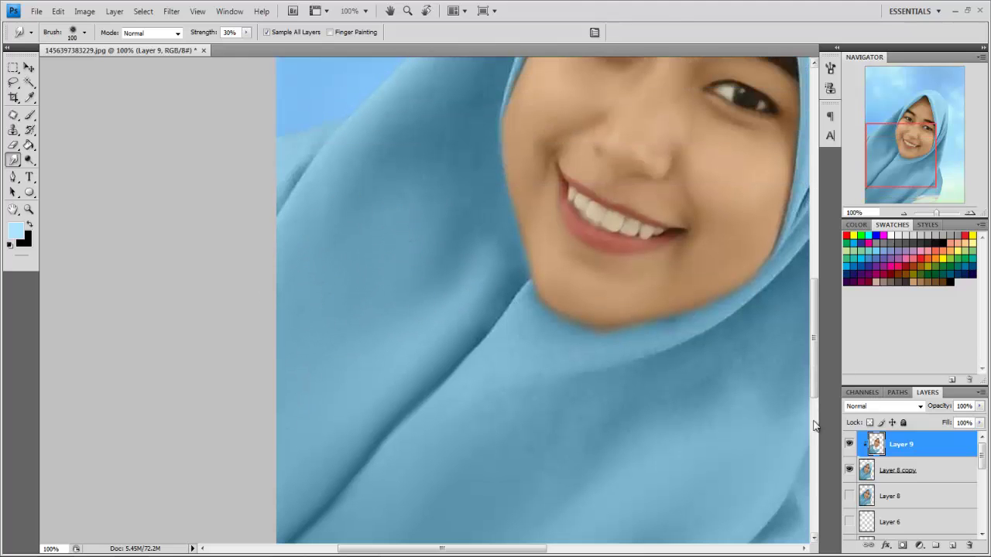
pyautogui.scroll(-5, 906, 480)
# Hide the sky layer (Layer 1) and zoom to 200% on the chin
pyautogui.click(849, 501)
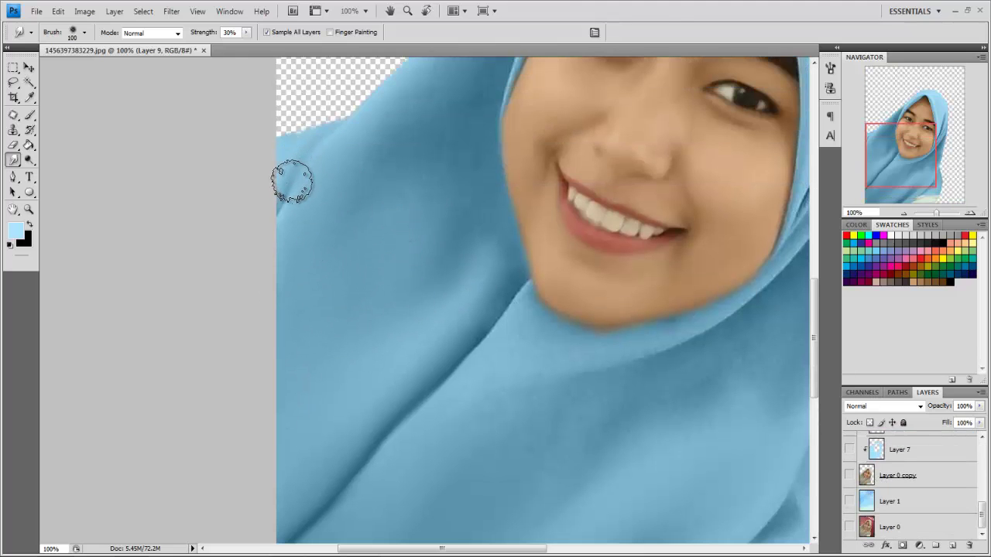
pyautogui.press('super')
pyautogui.press('super')
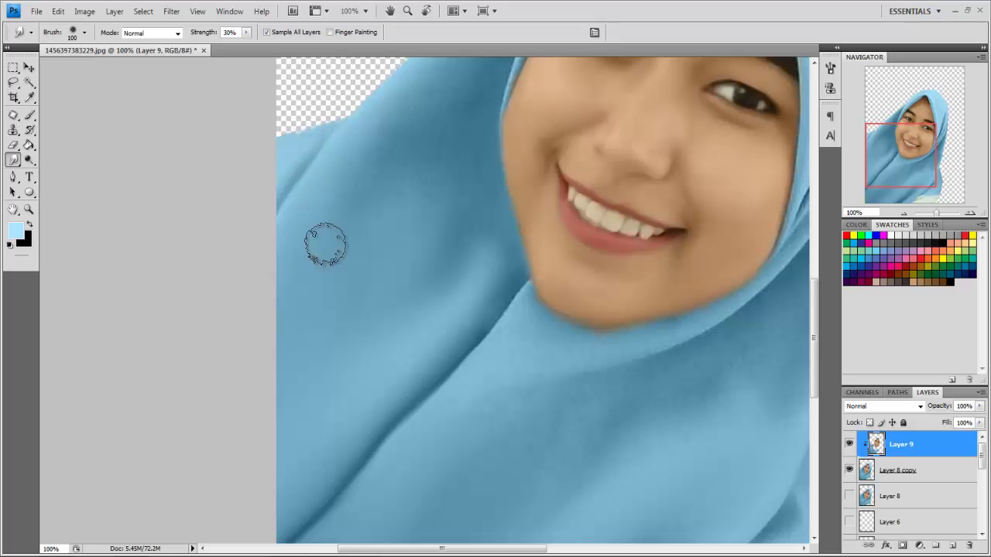
pyautogui.scroll(1, 325, 245)
pyautogui.press(']')
pyautogui.press(']')
pyautogui.scroll(1, 469, 281)
pyautogui.scroll(-2, 469, 349)
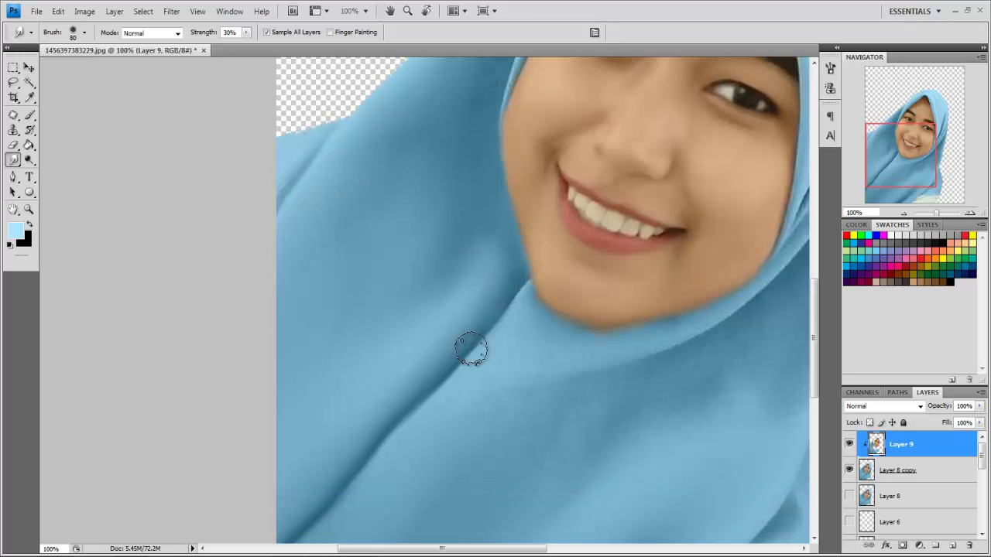
pyautogui.scroll(-7, 343, 394)
pyautogui.press('[')
pyautogui.press('[')
pyautogui.press('[')
pyautogui.hscroll(3, 394, 266)
pyautogui.scroll(-2, 394, 266)
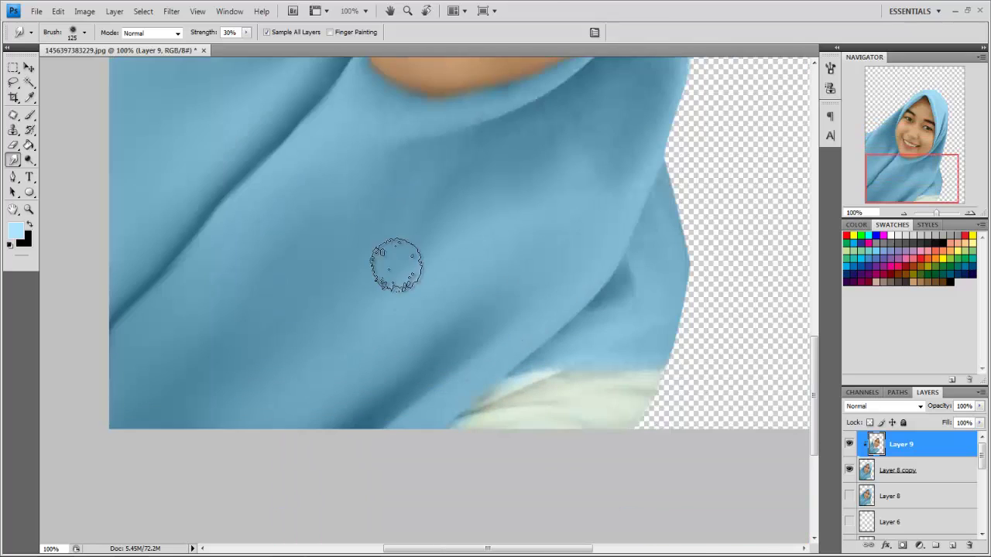
pyautogui.scroll(-1, 480, 278)
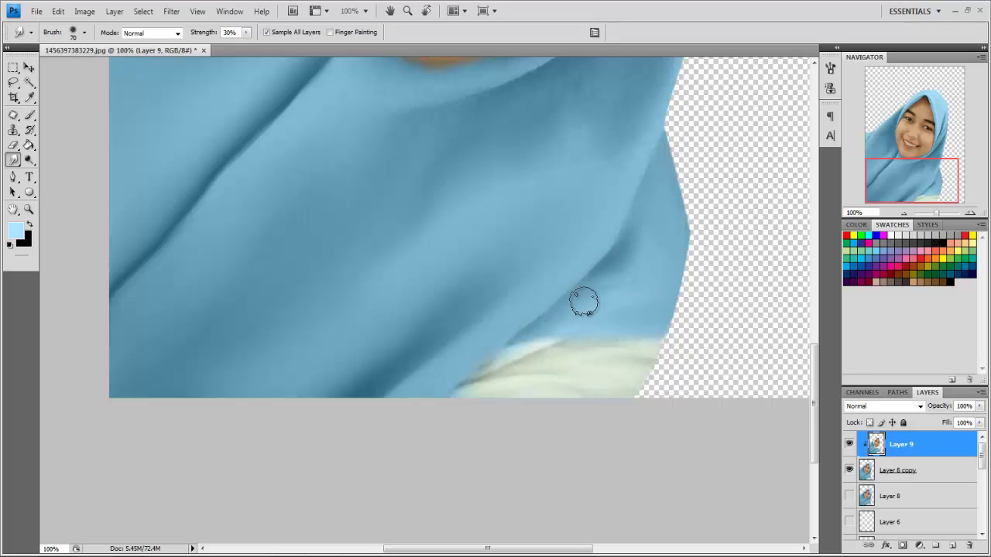
pyautogui.press('[')
pyautogui.scroll(-2, 603, 293)
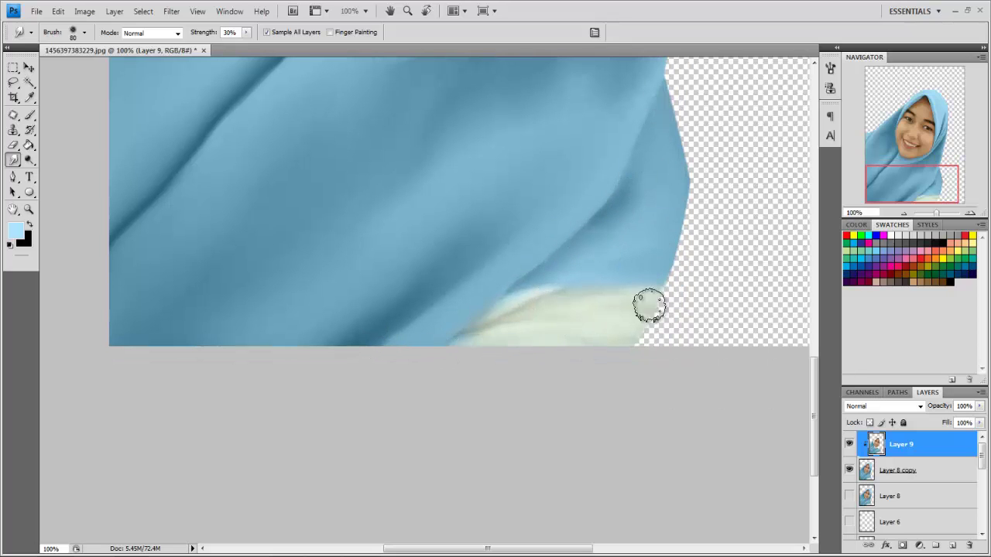
pyautogui.press(']')
pyautogui.scroll(5, 596, 233)
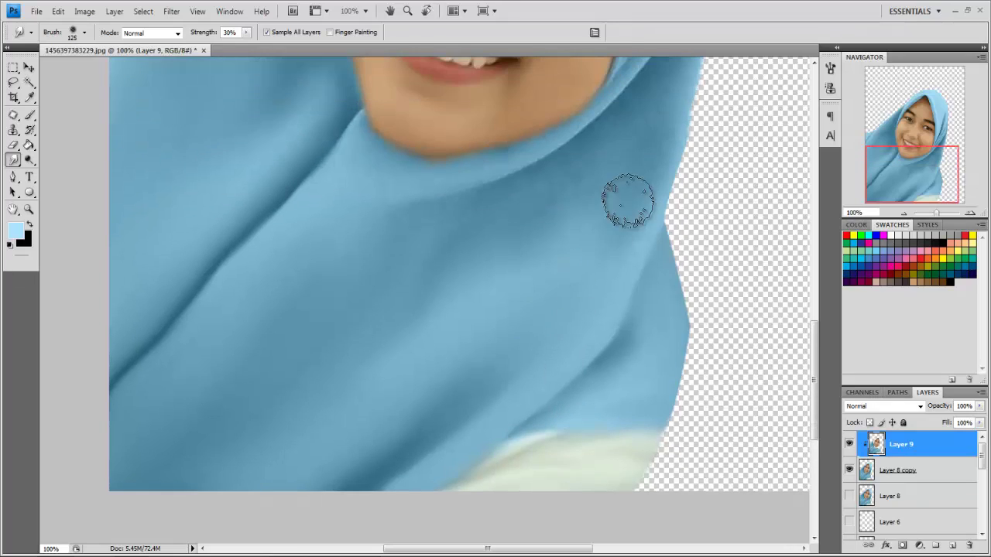
pyautogui.scroll(1, 573, 210)
pyautogui.hotkey('ctrl', '+')
pyautogui.press('[')
pyautogui.press('[')
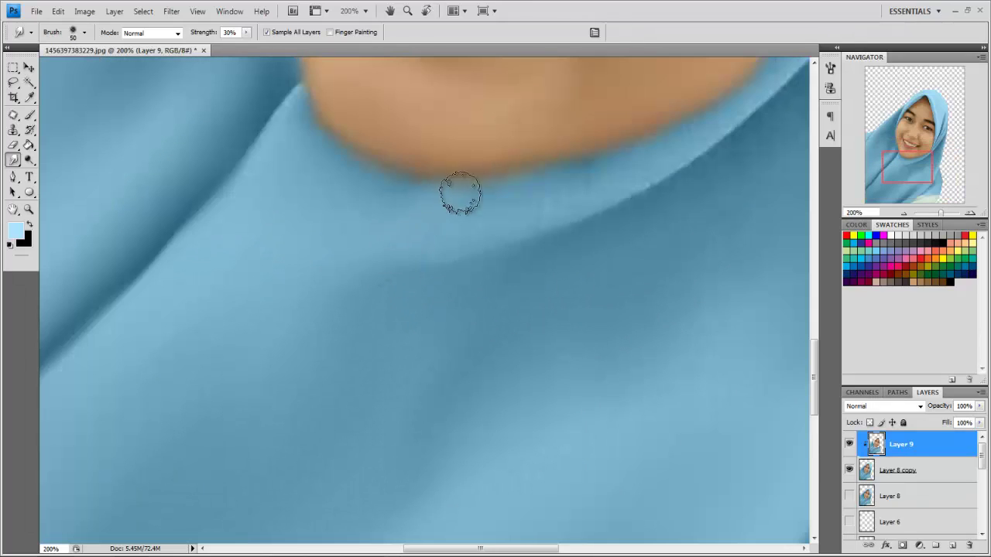
# Smudge the hijab edge under the chin, adjusting brush size and zoom
pyautogui.moveTo(282, 112); pyautogui.dragTo(394, 204)
pyautogui.press('[')
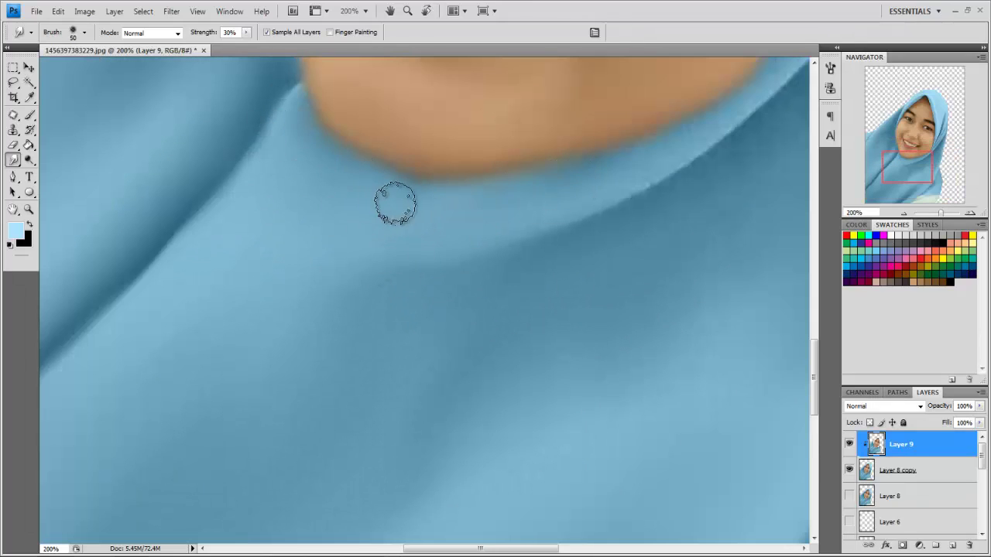
pyautogui.press(']')
pyautogui.scroll(1, 379, 270)
pyautogui.hscroll(2, 379, 270)
pyautogui.press('[')
pyautogui.scroll(1, 479, 247)
pyautogui.hscroll(2, 479, 247)
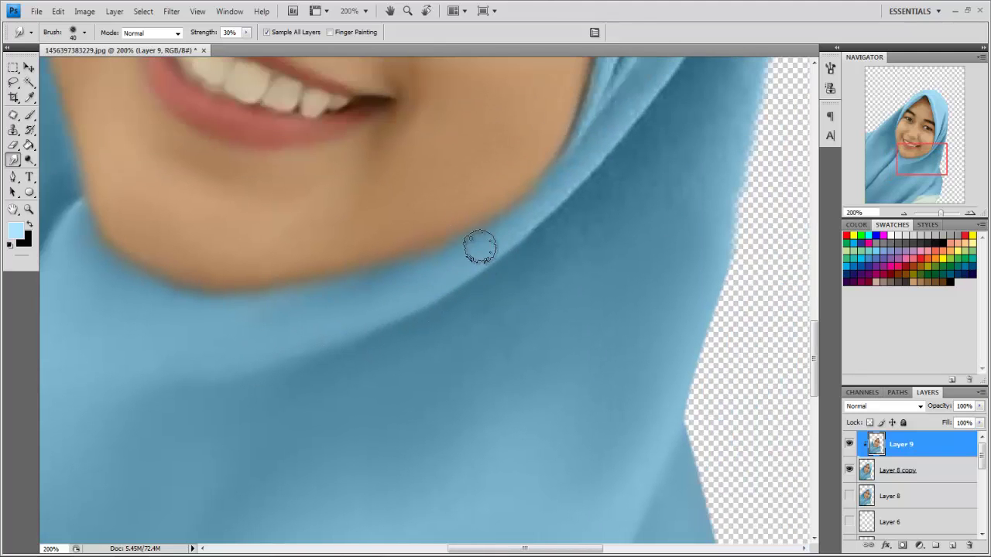
pyautogui.scroll(-1, 511, 278)
pyautogui.scroll(-1, 542, 263)
pyautogui.scroll(1, 588, 185)
pyautogui.press(']')
pyautogui.press(']')
pyautogui.press(']')
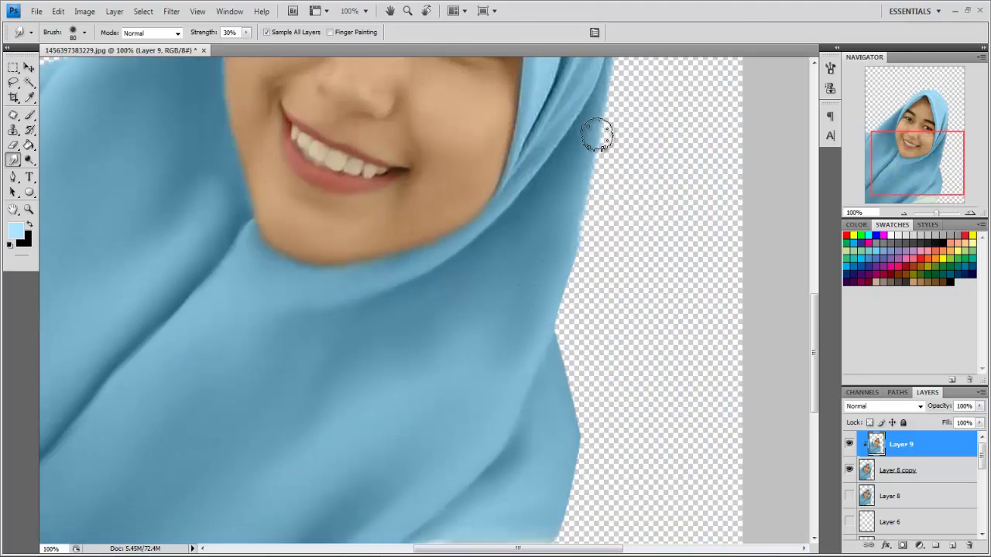
pyautogui.scroll(3, 556, 194)
pyautogui.scroll(1, 511, 209)
pyautogui.hscroll(-2, 499, 209)
pyautogui.press('[')
pyautogui.press('[')
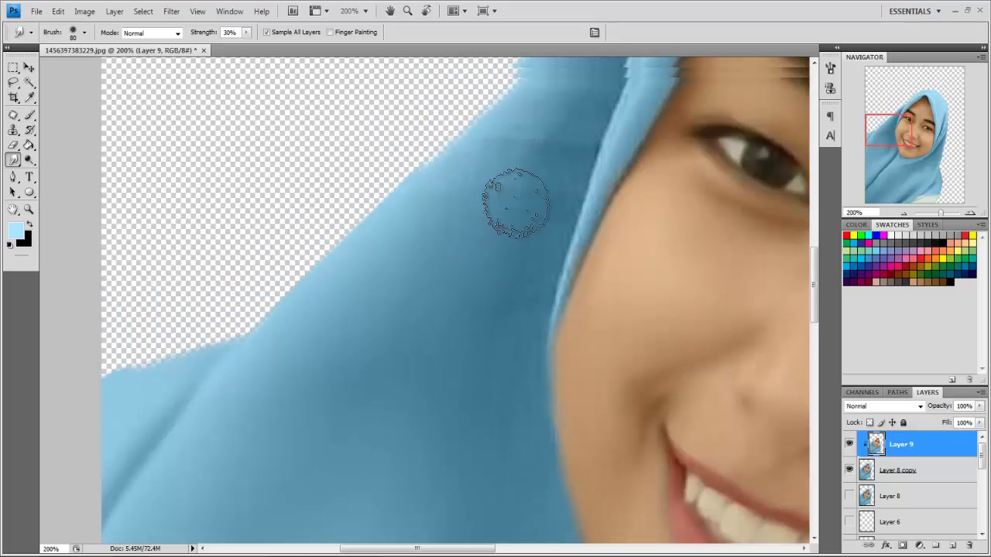
pyautogui.scroll(1, 514, 189)
pyautogui.scroll(-1, 565, 166)
pyautogui.scroll(-1, 542, 194)
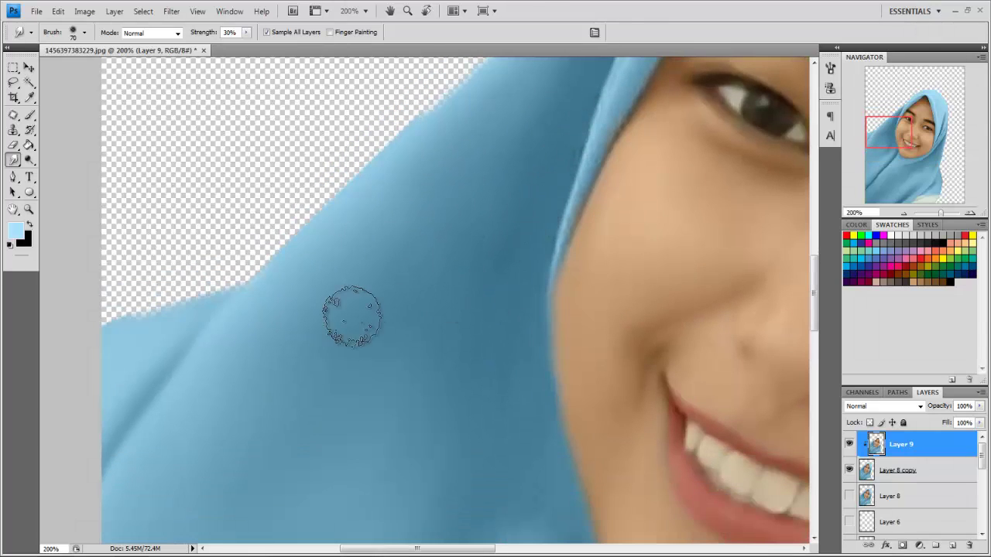
pyautogui.scroll(-1, 509, 308)
pyautogui.scroll(-1, 519, 302)
pyautogui.hscroll(1, 557, 348)
pyautogui.press(']')
pyautogui.press(']')
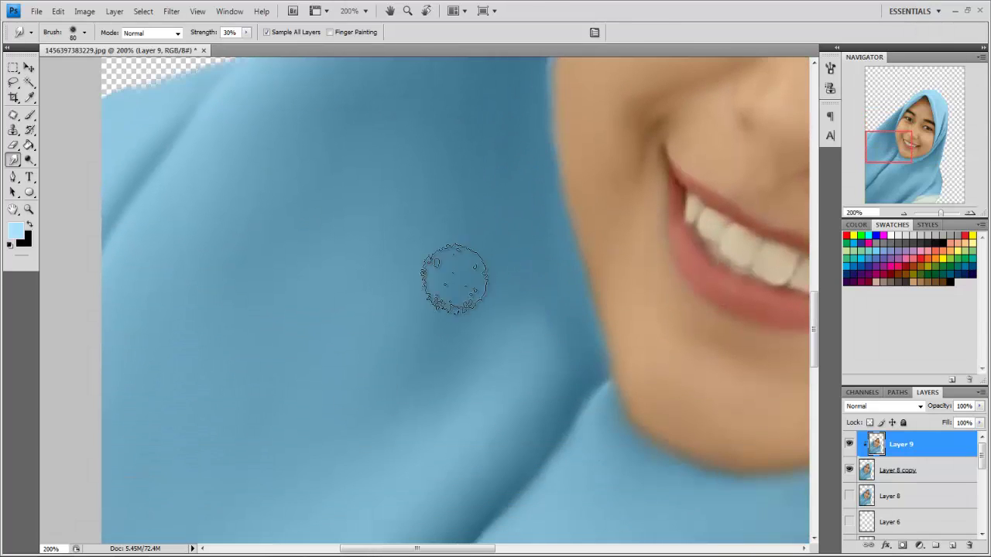
pyautogui.scroll(2, 472, 240)
pyautogui.hscroll(-1, 511, 209)
pyautogui.hscroll(1, 534, 217)
pyautogui.press('[')
pyautogui.press('[')
pyautogui.press('[')
pyautogui.scroll(1, 580, 189)
# Pan up to the hijab top, forehead and peak, resizing the smudge brush
pyautogui.moveTo(604, 150); pyautogui.dragTo(431, 276)
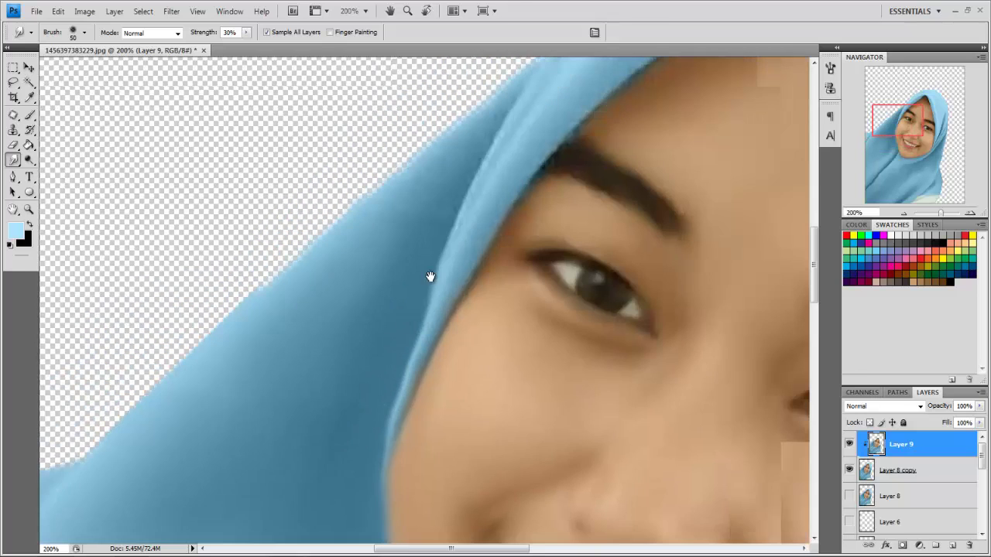
pyautogui.moveTo(516, 150); pyautogui.dragTo(458, 206)
pyautogui.hscroll(1, 354, 260)
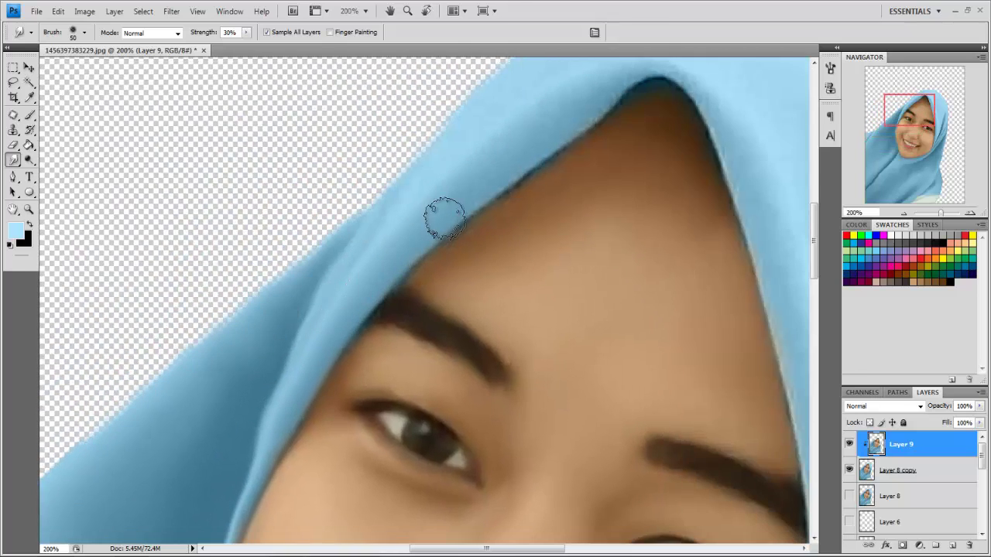
pyautogui.scroll(1, 442, 214)
pyautogui.press('[')
pyautogui.scroll(-1, 368, 341)
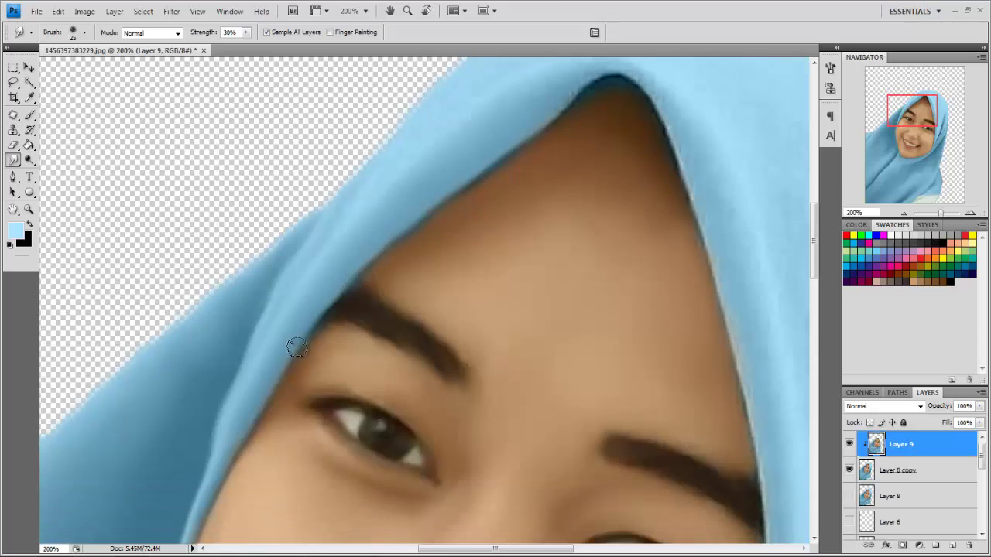
pyautogui.scroll(-1, 299, 348)
pyautogui.scroll(-2, 179, 317)
pyautogui.scroll(3, 197, 300)
pyautogui.press(']')
pyautogui.press(']')
pyautogui.press(']')
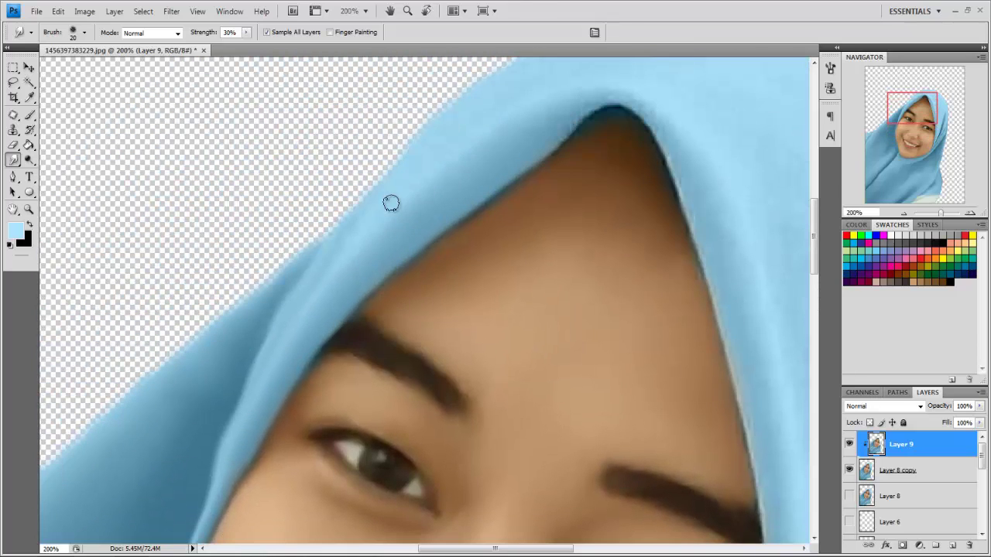
pyautogui.press(']')
pyautogui.press(']')
pyautogui.press(']')
pyautogui.moveTo(592, 101)
pyautogui.mouseDown()
pyautogui.moveTo(442, 177)
pyautogui.moveTo(434, 155)
pyautogui.mouseUp()
pyautogui.scroll(-1, 503, 225)
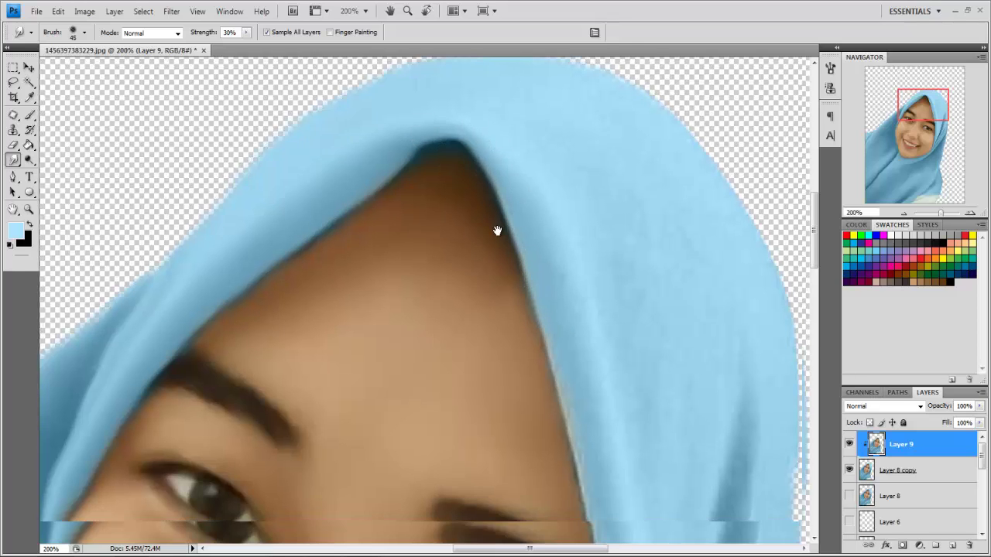
pyautogui.scroll(-2, 511, 279)
pyautogui.scroll(1, 507, 232)
pyautogui.press(']')
pyautogui.press(']')
pyautogui.press(']')
pyautogui.scroll(2, 449, 140)
pyautogui.press(']')
pyautogui.press('[')
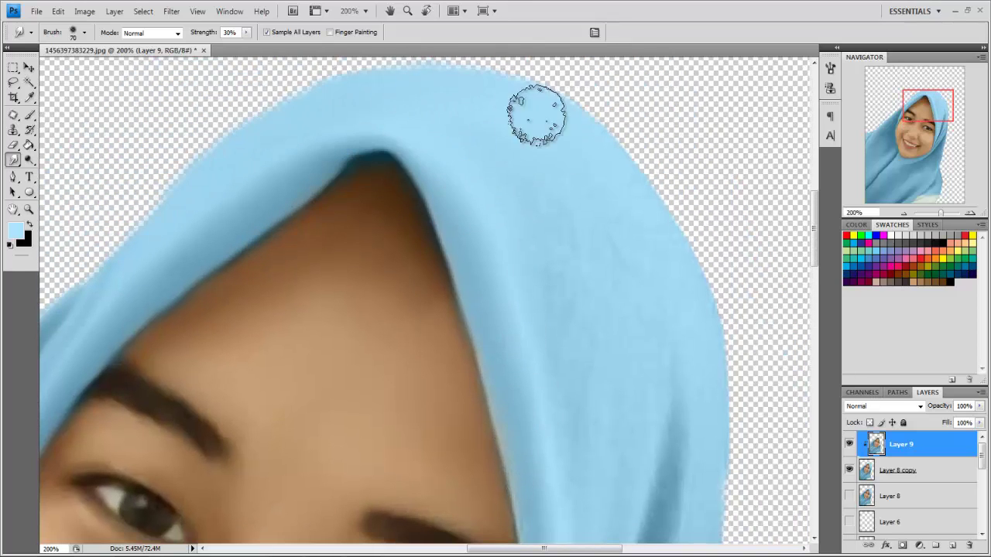
# Zoom to 300% on the cheek and smooth the hijab edge along it
pyautogui.scroll(-2, 541, 132)
pyautogui.scroll(-1, 620, 341)
pyautogui.scroll(1, 607, 249)
pyautogui.press('[')
pyautogui.press('[')
pyautogui.press('[')
pyautogui.scroll(-2, 631, 236)
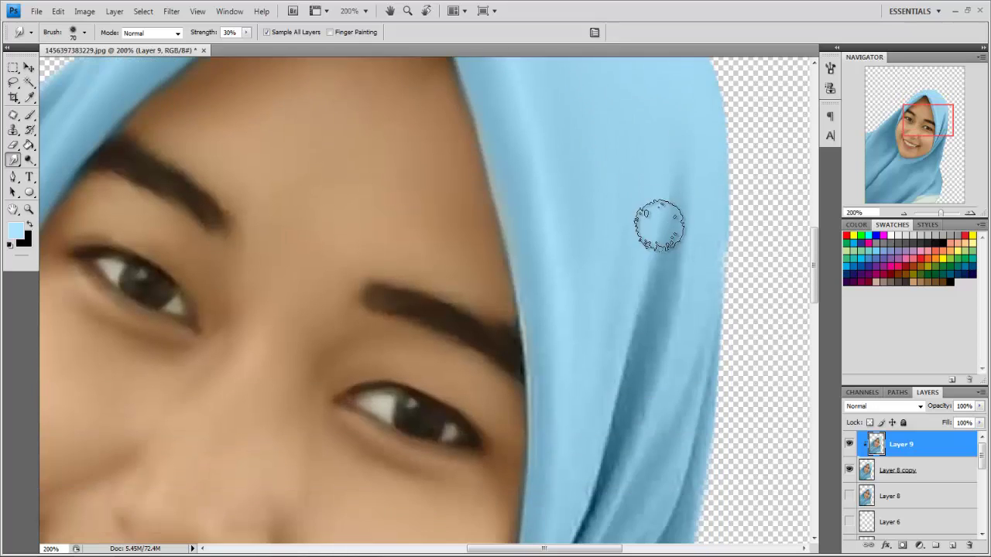
pyautogui.scroll(-1, 685, 190)
pyautogui.scroll(-1, 666, 255)
pyautogui.scroll(-1, 534, 209)
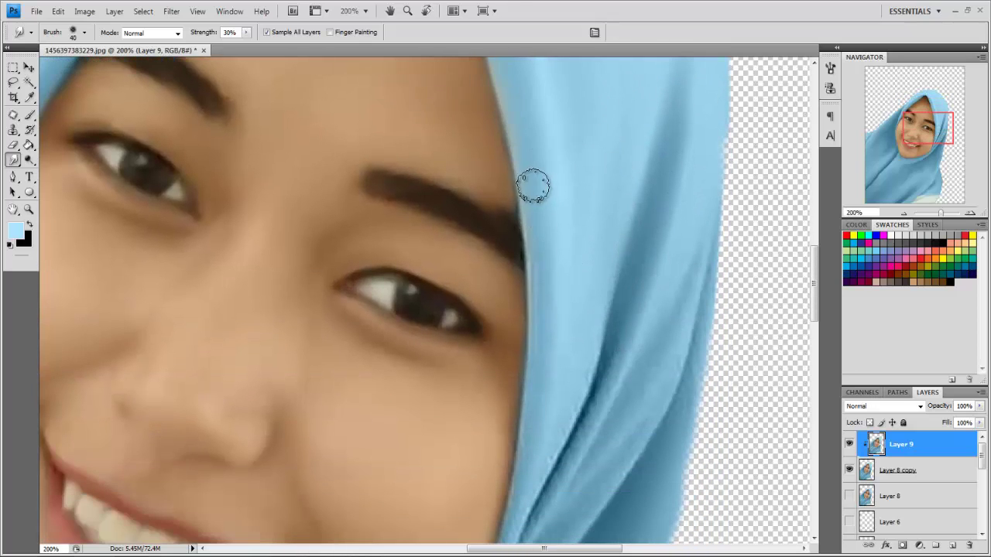
pyautogui.scroll(-2, 546, 205)
pyautogui.scroll(-1, 572, 279)
pyautogui.press(']')
pyautogui.scroll(-1, 603, 364)
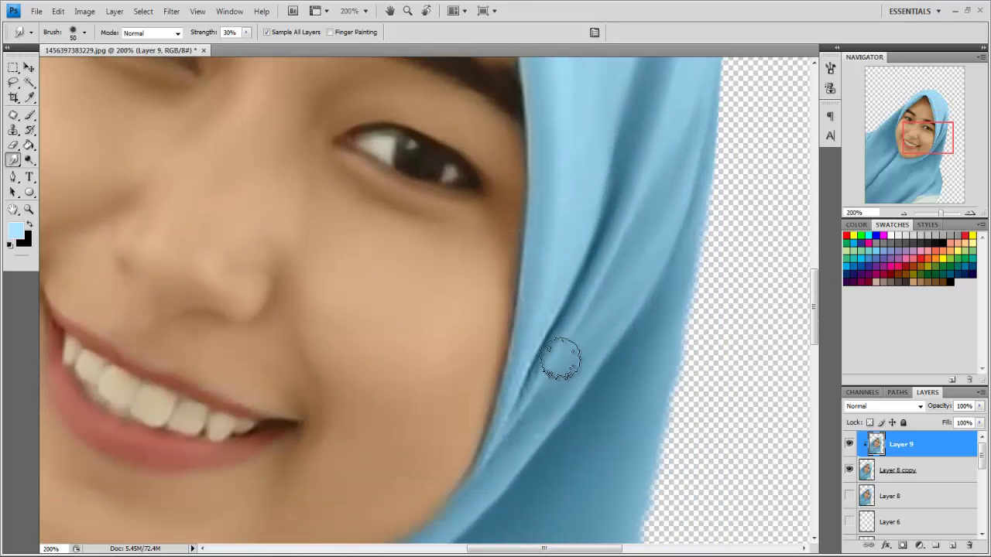
pyautogui.press('[')
pyautogui.press('[')
pyautogui.scroll(1, 538, 270)
pyautogui.keyDown('alt'); pyautogui.scroll(1, 551, 247); pyautogui.keyUp('alt')
pyautogui.scroll(-1, 557, 282)
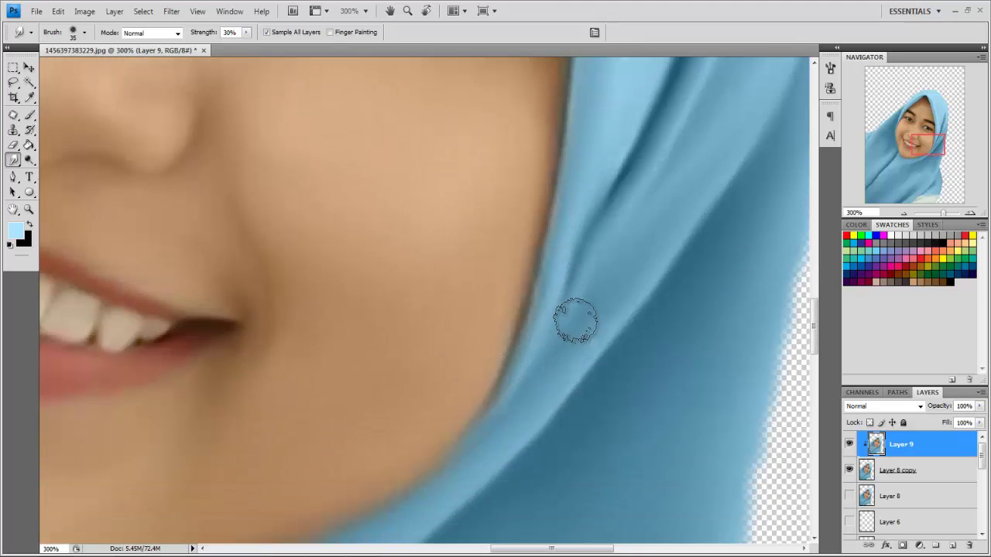
pyautogui.press('[')
pyautogui.scroll(1, 557, 281)
pyautogui.scroll(-2, 415, 393)
pyautogui.scroll(2, 568, 203)
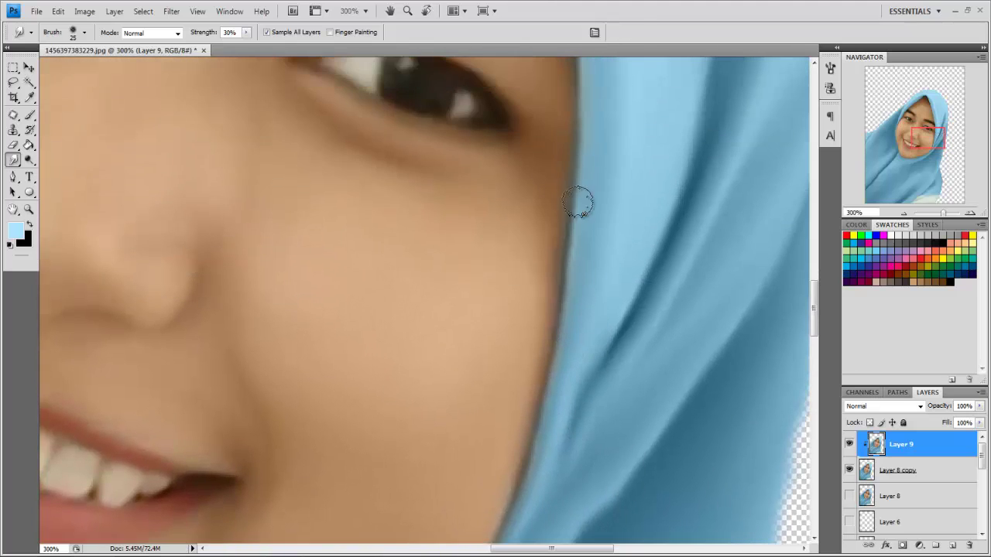
pyautogui.scroll(1, 555, 230)
pyautogui.scroll(1, 553, 165)
pyautogui.press(']')
pyautogui.press(']')
# Toggle Layer 8 copy's visibility to compare the smudged face close up
pyautogui.hotkey('ctrl', '0')
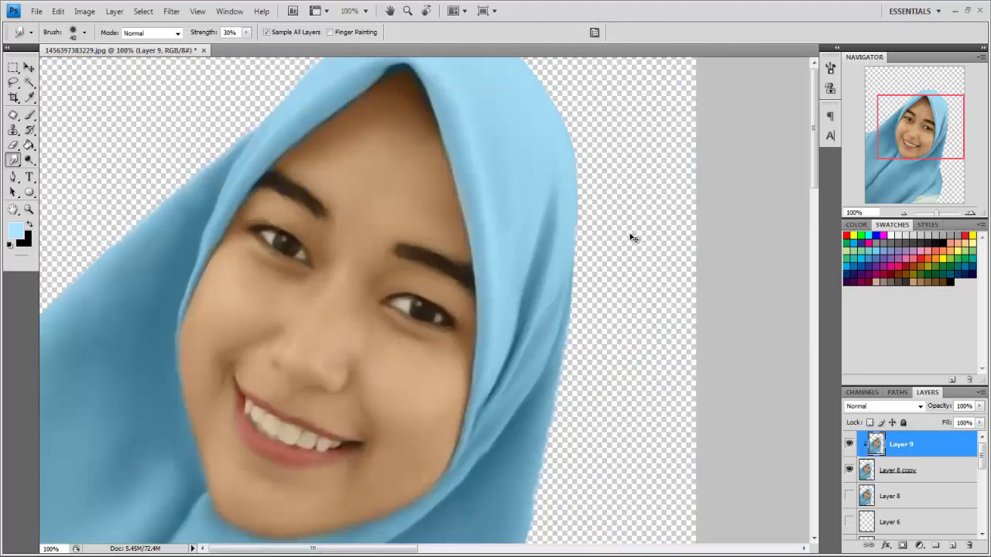
pyautogui.rightClick(854, 446)
pyautogui.click(849, 469)
pyautogui.hotkey('ctrl', '1')
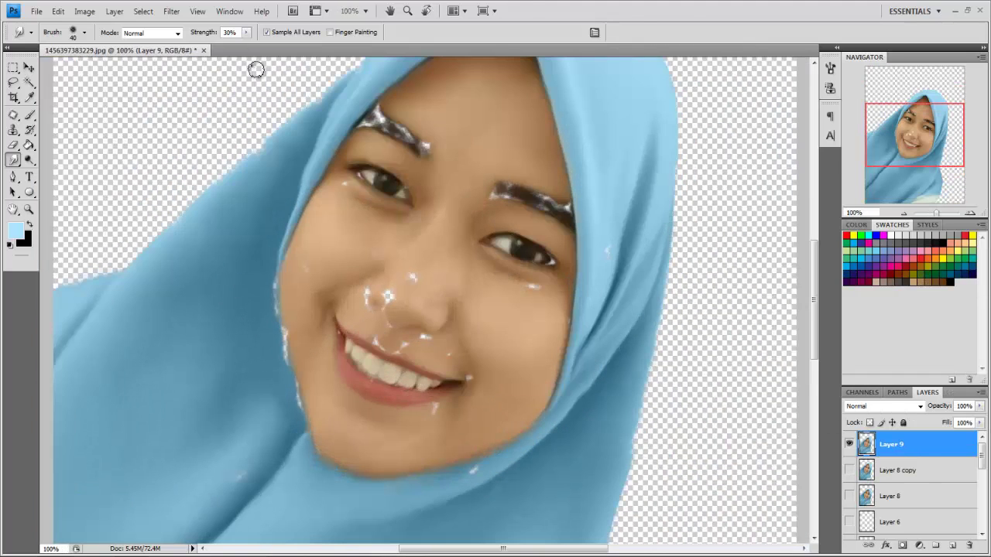
pyautogui.hotkey('ctrl', '+')
pyautogui.click(849, 470)
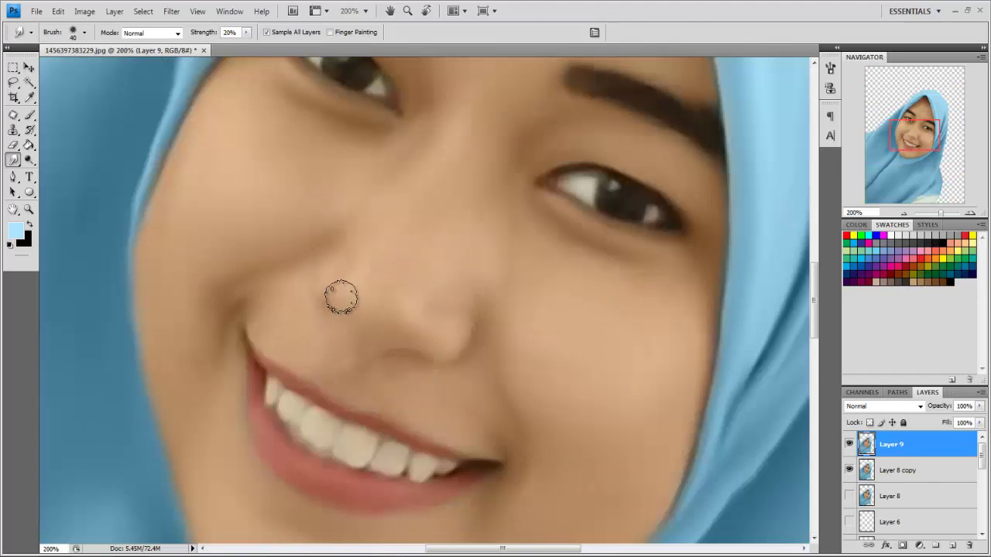
pyautogui.hotkey('ctrl', '-')
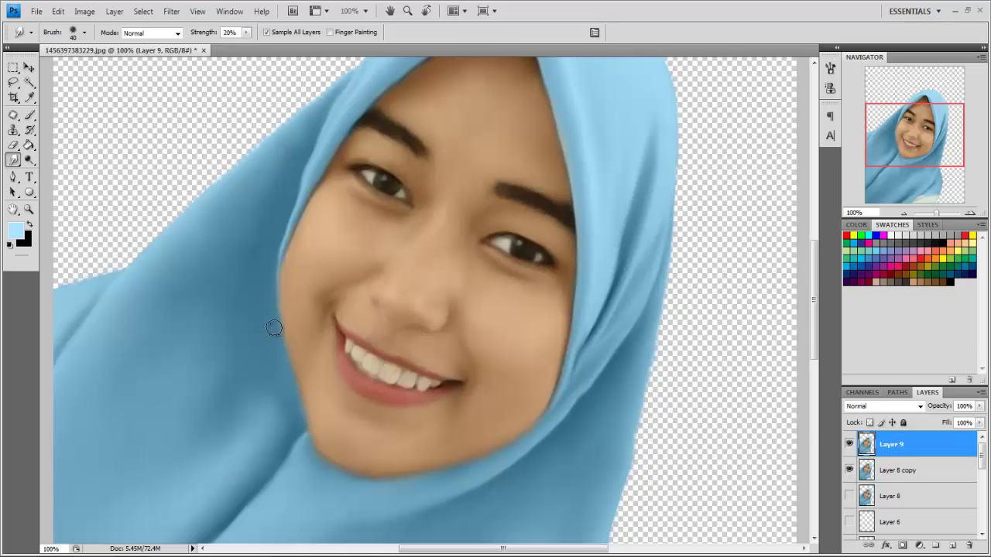
pyautogui.scroll(-1, 310, 364)
pyautogui.scroll(-1, 196, 353)
pyautogui.press(']')
pyautogui.press(']')
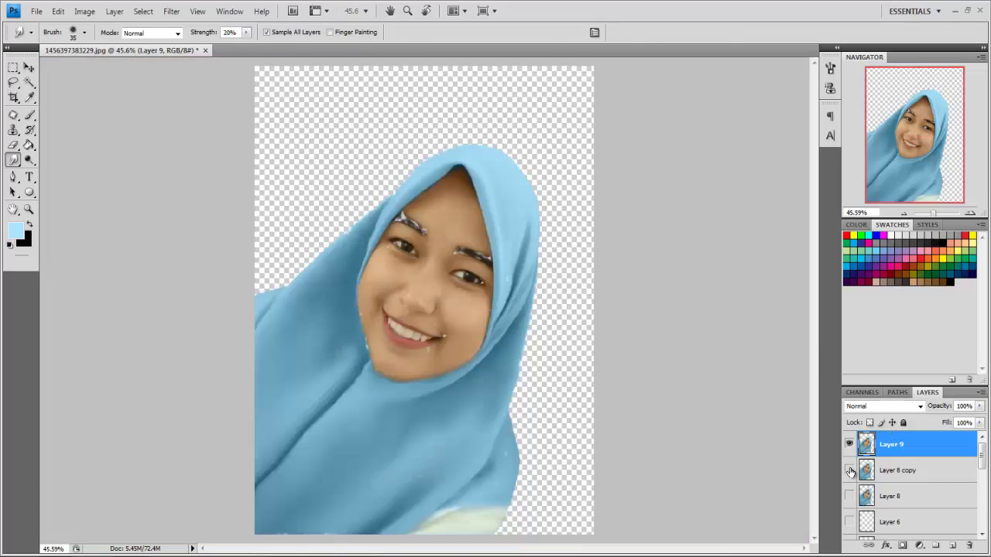
# Hide Layer 8 and delete the old Layer 9
pyautogui.hotkey('ctrl', 'alt', 'z')
pyautogui.hotkey('ctrl', 'alt', 'z')
pyautogui.hotkey('ctrl', 'alt', 'z')
pyautogui.hotkey('ctrl', 'alt', 'z')
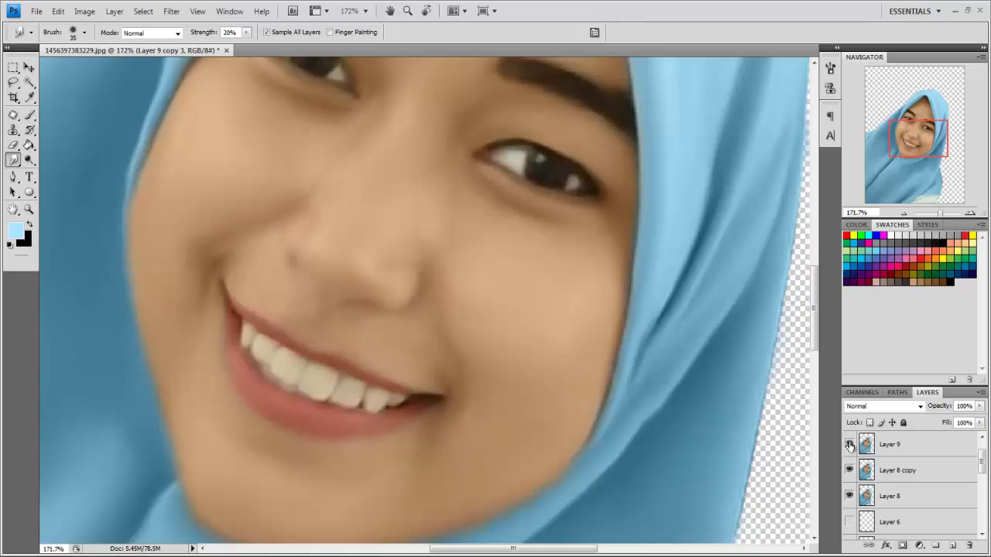
pyautogui.scroll(1, 851, 496)
pyautogui.click(850, 496)
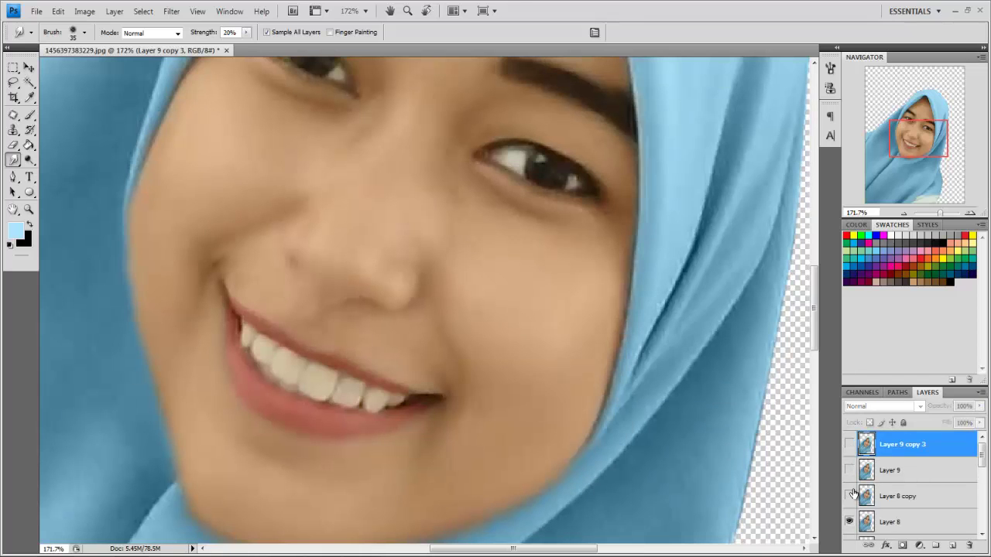
pyautogui.keyDown('alt'); pyautogui.click(849, 496); pyautogui.keyUp('alt')
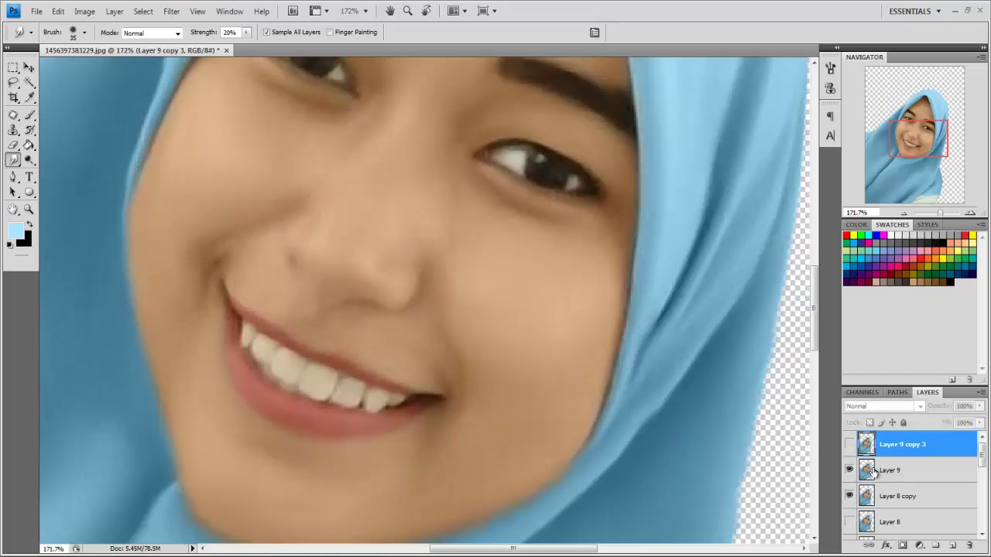
pyautogui.click(851, 470)
pyautogui.press('Delete')
# Stamp the visible layers into a new Layer 9 and show the blue sky layer
pyautogui.rightClick(851, 447)
pyautogui.hotkey('ctrl', 'shift', 'alt', 'e')
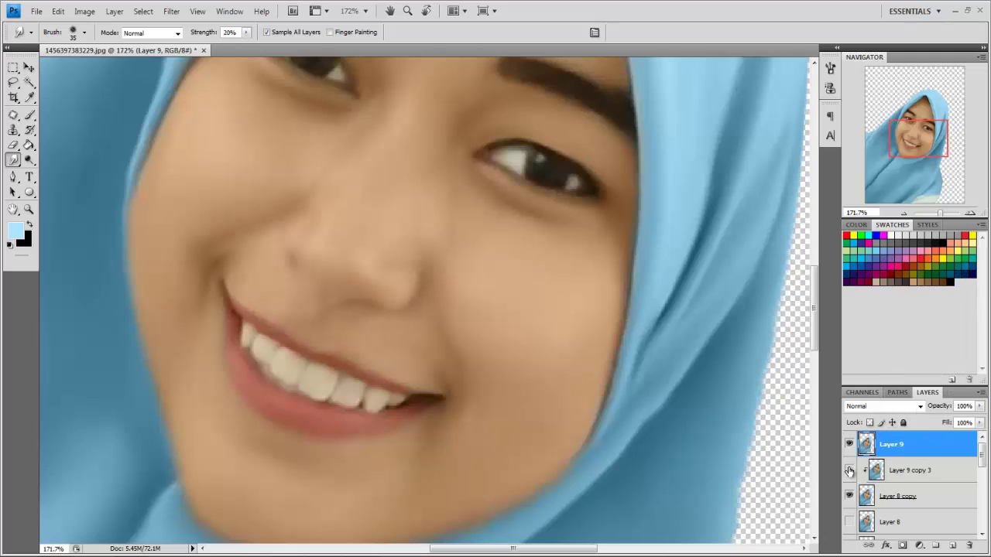
pyautogui.hotkey('ctrl', '-')
pyautogui.hotkey('ctrl', '-')
pyautogui.hotkey('ctrl', '-')
pyautogui.scroll(-5, 848, 502)
pyautogui.click(848, 501)
pyautogui.hotkey('ctrl', '+')
pyautogui.hotkey('ctrl', '+')
pyautogui.hotkey('ctrl', '+')
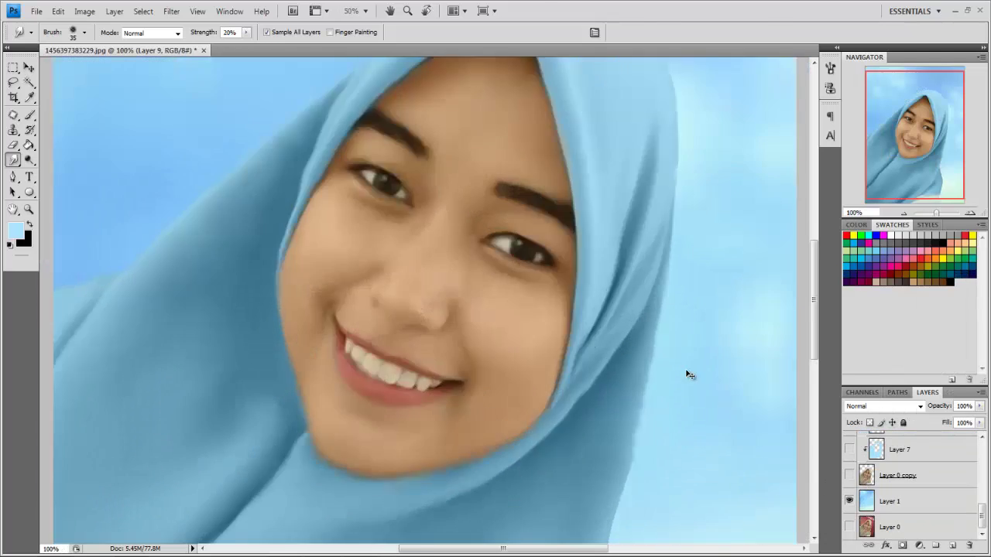
pyautogui.hotkey('ctrl', '-')
pyautogui.hotkey('ctrl', '-')
pyautogui.scroll(5, 901, 468)
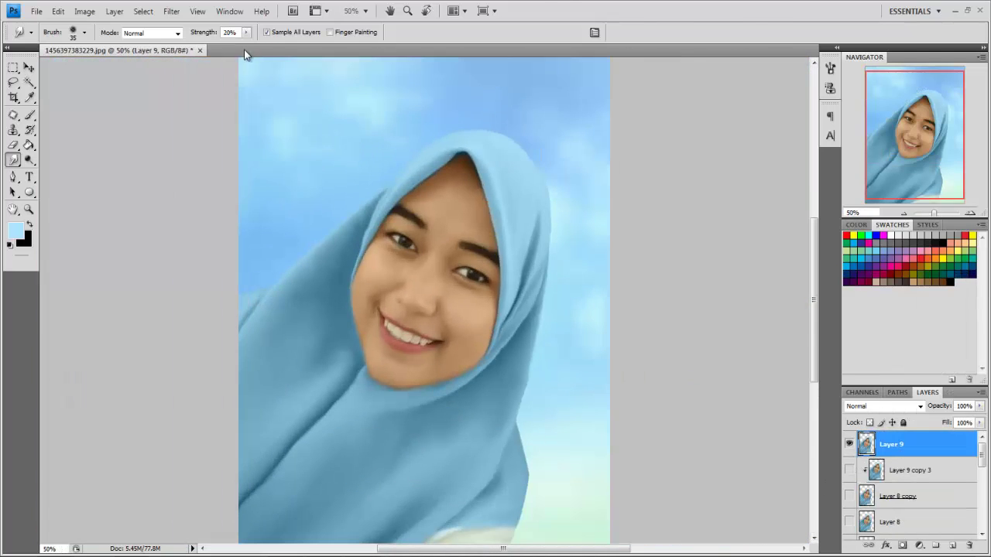
# In Selective Color, set the Reds to cyan -39 and adjust their black amount
pyautogui.click(85, 11)
pyautogui.moveTo(116, 78)
pyautogui.click(288, 226)
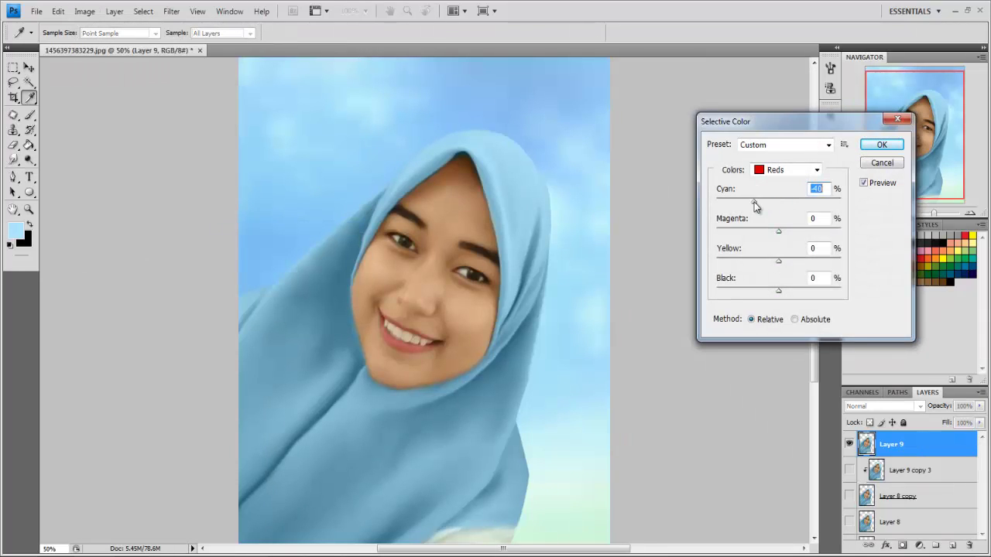
pyautogui.moveTo(779, 202)
pyautogui.mouseDown()
pyautogui.moveTo(754, 202)
pyautogui.moveTo(769, 231)
pyautogui.mouseUp()
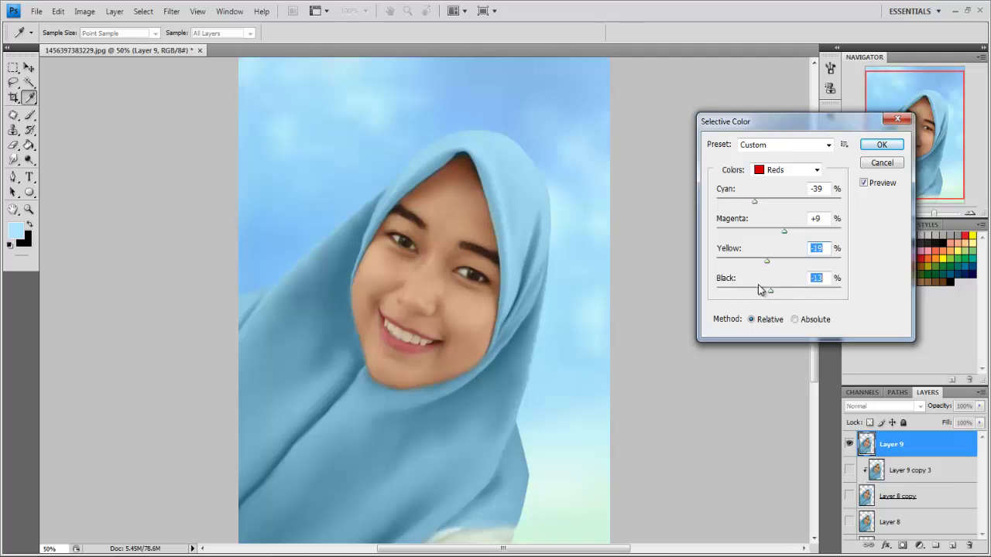
pyautogui.moveTo(759, 288)
pyautogui.mouseDown()
pyautogui.moveTo(797, 291)
pyautogui.moveTo(774, 292)
pyautogui.mouseUp()
# Lower magenta in the Yellows, and give the Cyans cyan -39 with added black
pyautogui.click(817, 170)
pyautogui.click(782, 188)
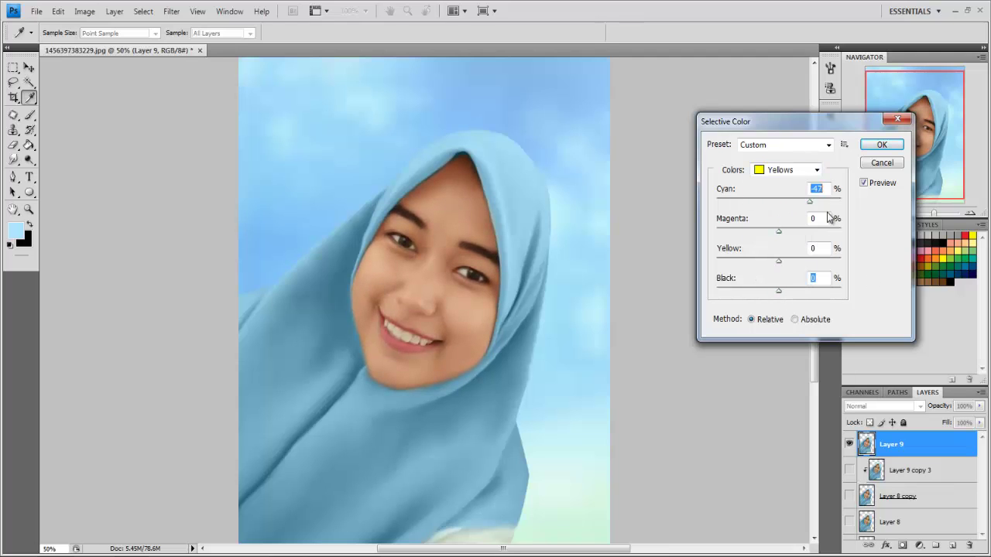
pyautogui.moveTo(816, 232); pyautogui.dragTo(781, 231)
pyautogui.click(816, 169)
pyautogui.click(774, 208)
pyautogui.moveTo(779, 202)
pyautogui.mouseDown()
pyautogui.moveTo(714, 202)
pyautogui.moveTo(754, 203)
pyautogui.mouseUp()
pyautogui.click(777, 231)
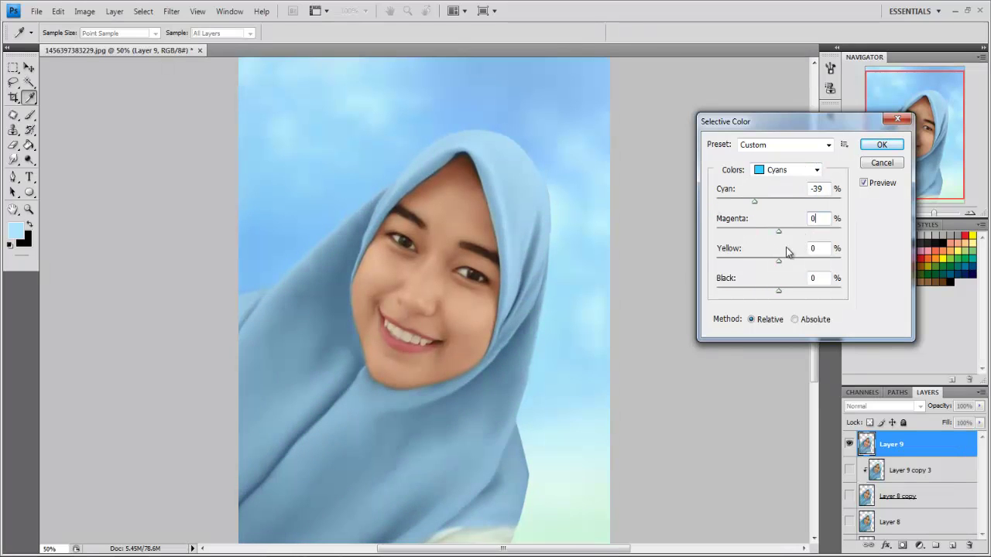
pyautogui.moveTo(779, 292); pyautogui.dragTo(798, 292)
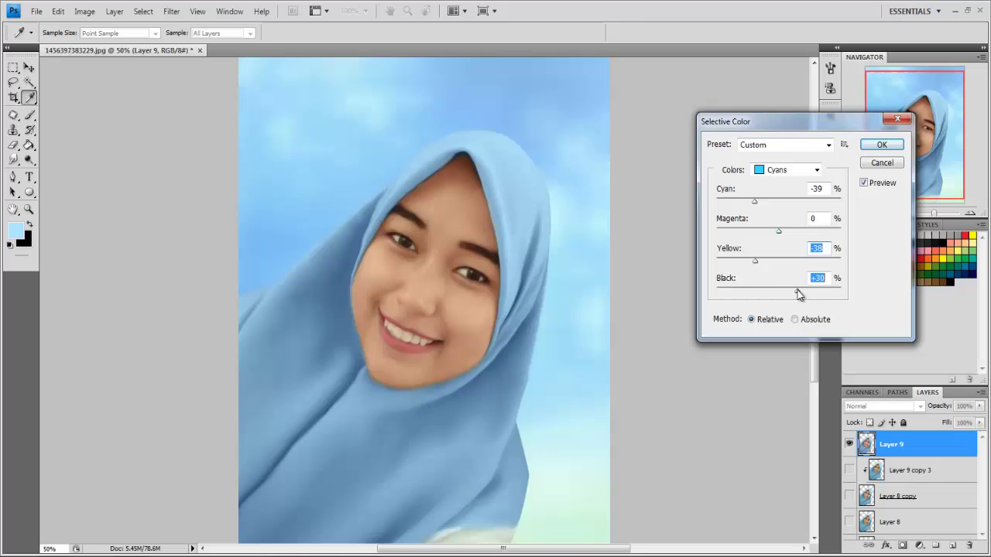
# Set black in the Whites to -12 and apply the Selective Color adjustment
pyautogui.click(816, 169)
pyautogui.click(777, 249)
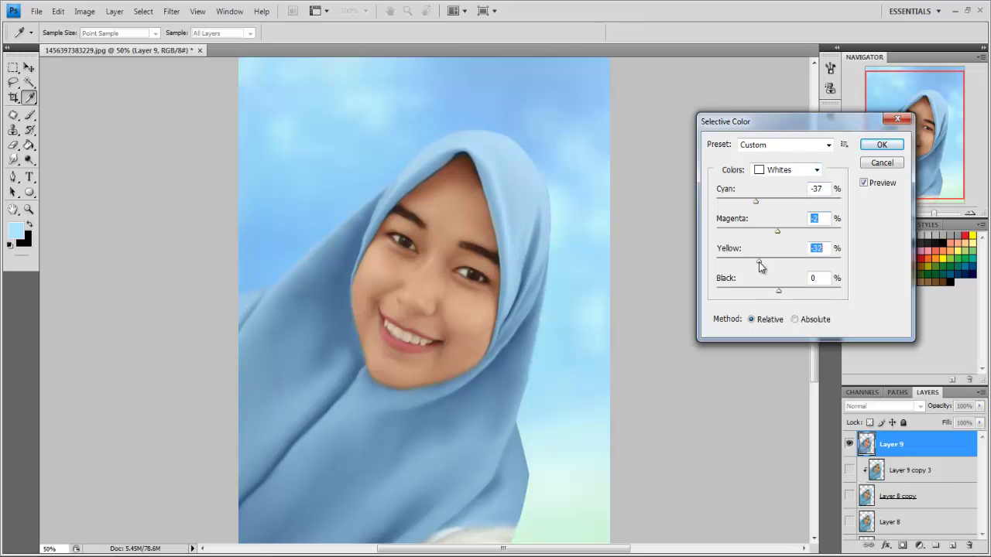
pyautogui.moveTo(755, 291); pyautogui.dragTo(771, 294)
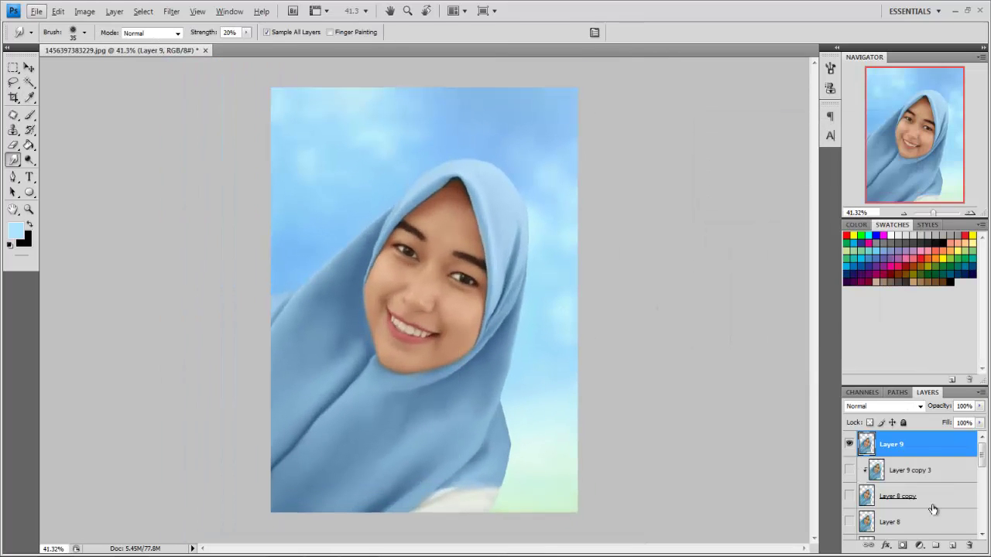
# Duplicate Layer 9 and begin dodging and burning the zoomed-in face
pyautogui.hotkey('ctrl', 'j')
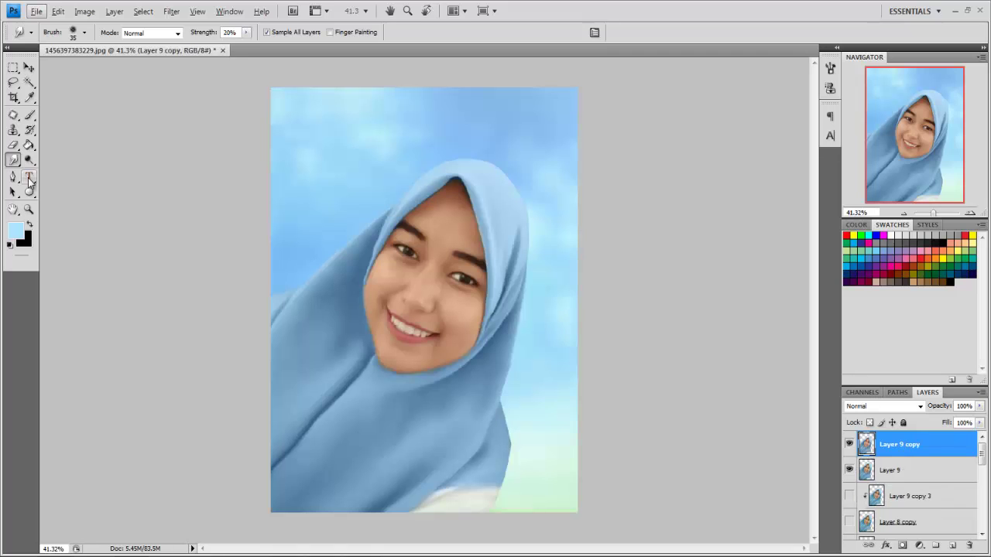
pyautogui.click(29, 161)
pyautogui.hotkey('ctrl', '+')
pyautogui.hotkey('ctrl', '+')
pyautogui.hotkey('ctrl', '+')
pyautogui.hotkey('ctrl', '+')
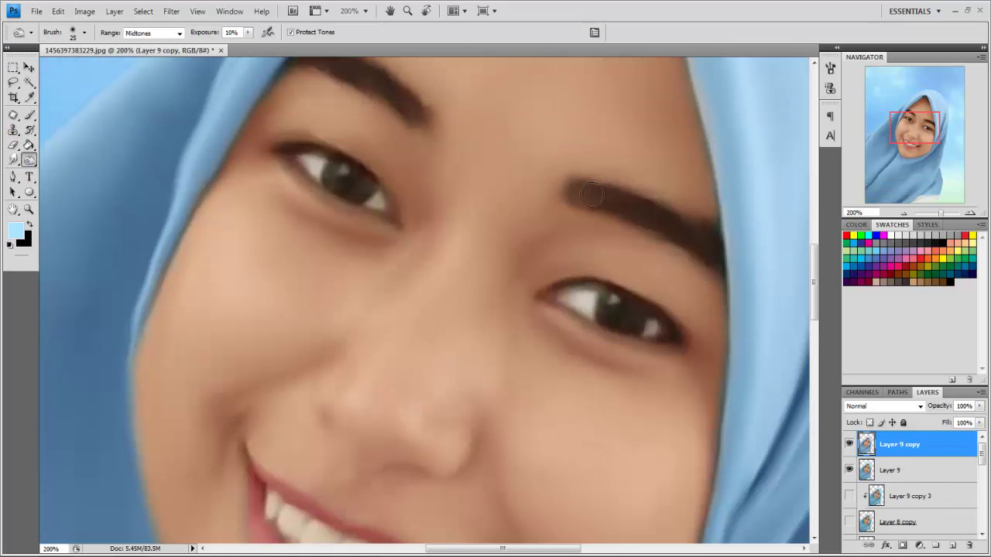
pyautogui.moveTo(484, 156); pyautogui.dragTo(547, 217)
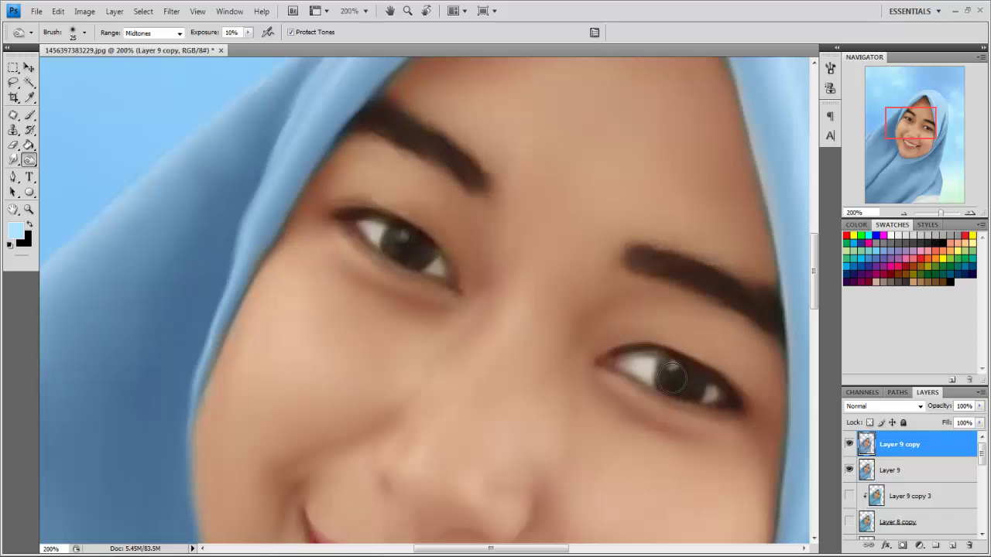
# Burn shadows along the face edges with a progressively smaller brush
pyautogui.press('[')
pyautogui.scroll(-1, 455, 291)
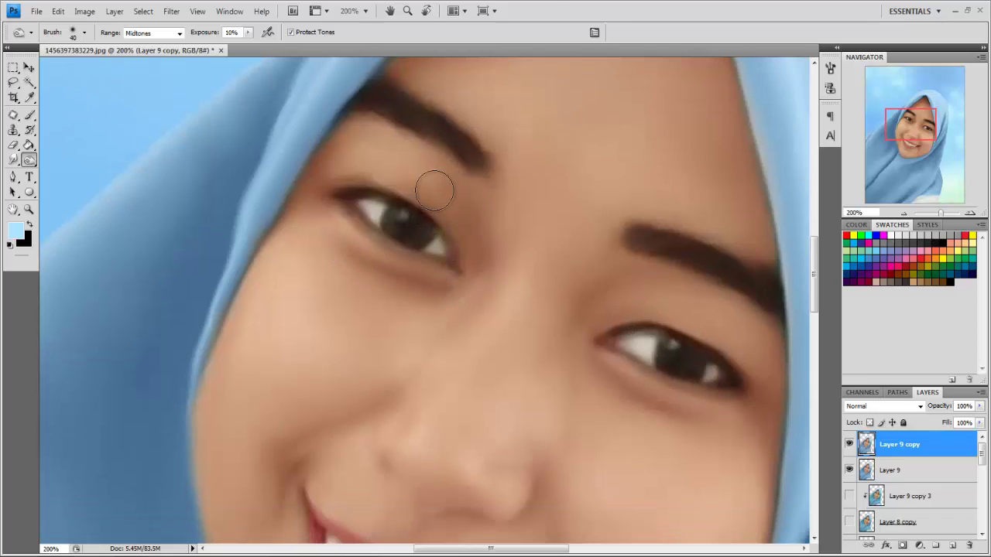
pyautogui.press('[')
pyautogui.scroll(-2, 564, 303)
pyautogui.scroll(-1, 553, 221)
pyautogui.scroll(-4, 537, 274)
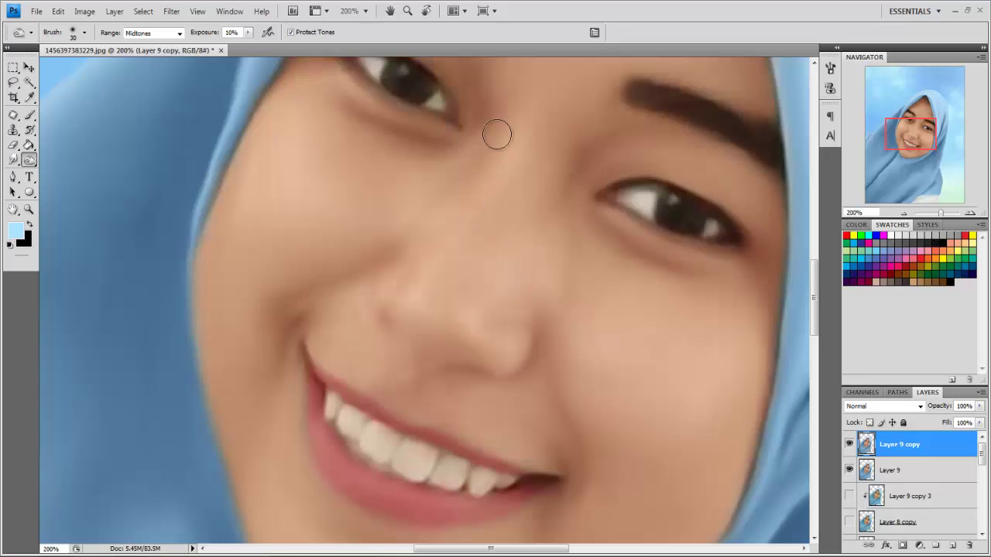
pyautogui.press('[')
pyautogui.scroll(-3, 409, 258)
pyautogui.scroll(1, 403, 355)
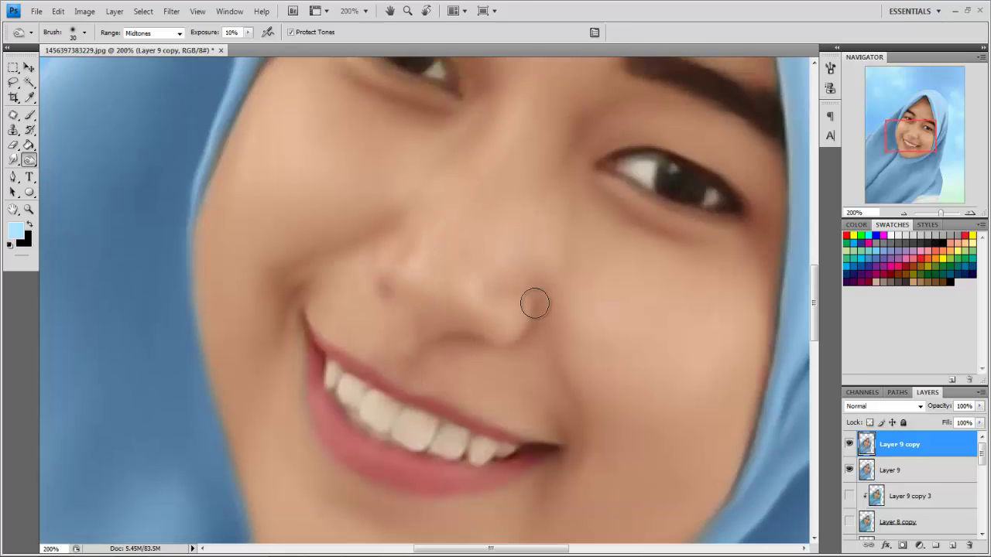
pyautogui.press(']')
pyautogui.press(']')
pyautogui.press(']')
pyautogui.hotkey('ctrl', '-')
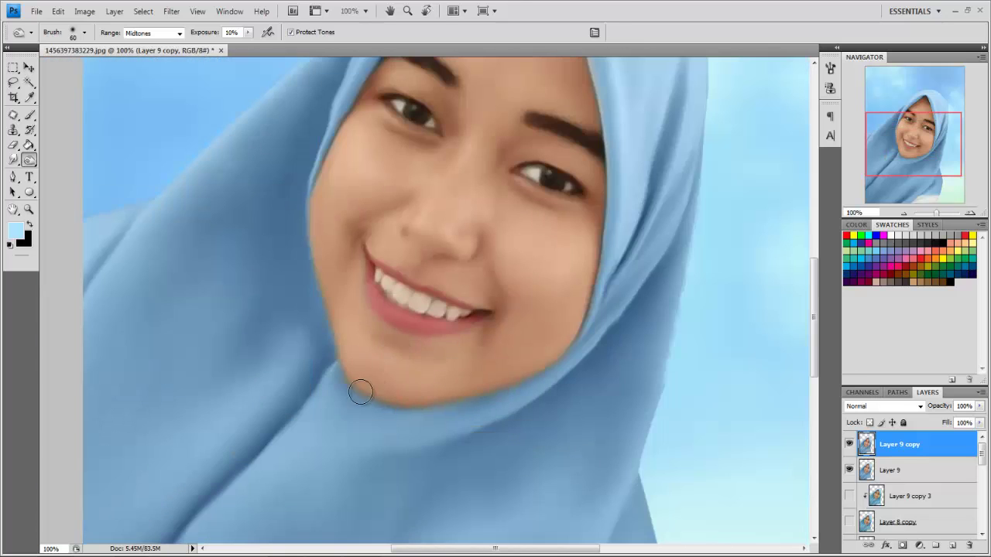
pyautogui.scroll(2, 586, 327)
pyautogui.scroll(1, 525, 329)
# Deepen shadows across the forehead and around the eyes
pyautogui.press('[')
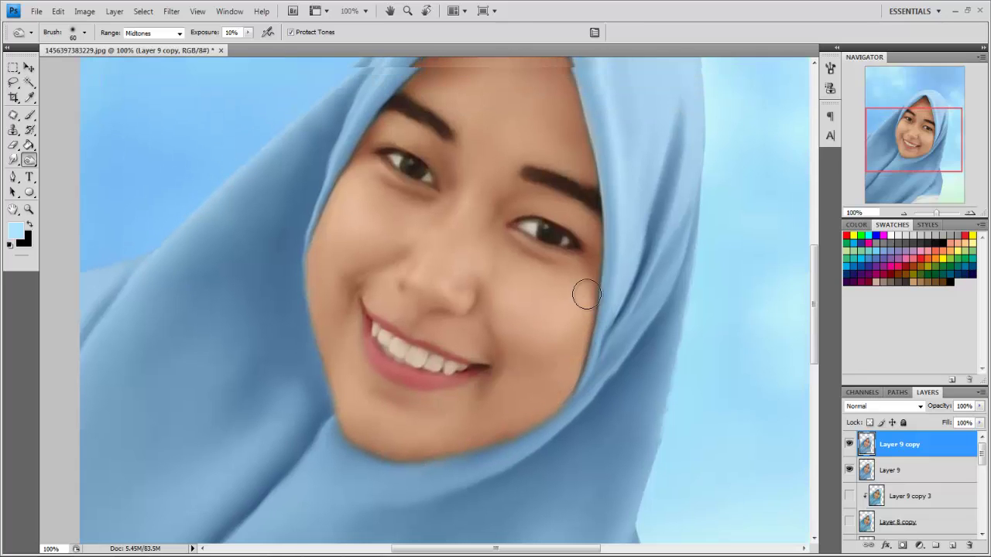
pyautogui.hotkey('ctrl', '+')
pyautogui.scroll(3, 562, 219)
pyautogui.scroll(3, 774, 199)
pyautogui.scroll(2, 711, 181)
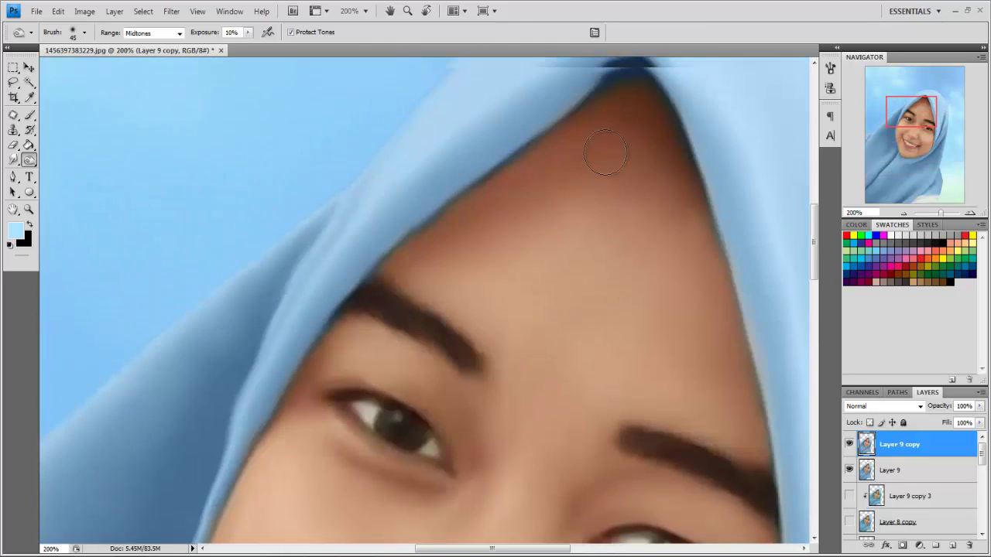
pyautogui.scroll(2, 603, 155)
pyautogui.hotkey('ctrl', '-')
pyautogui.press(']')
pyautogui.press(']')
# Tone the lower face and hijab at 10% midtone exposure
pyautogui.scroll(-5, 425, 166)
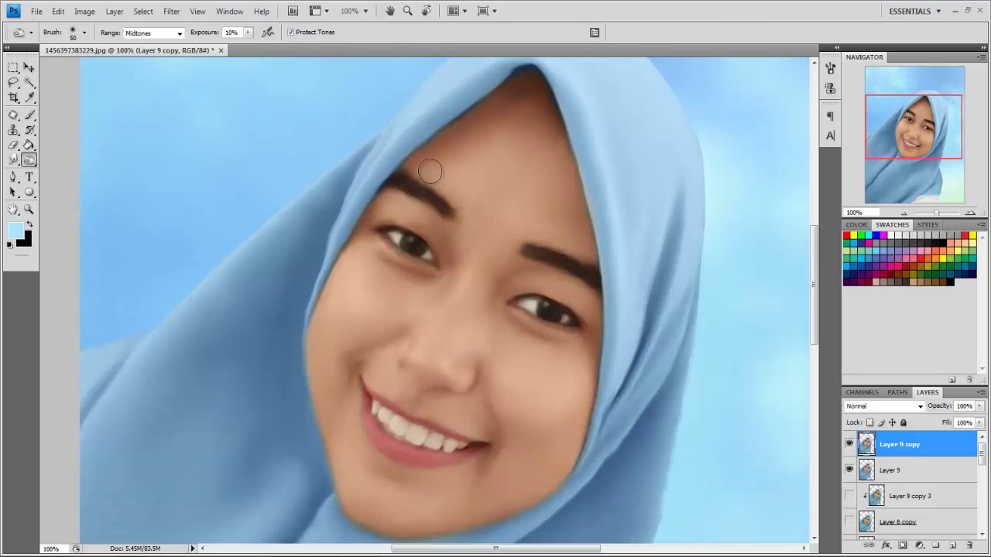
pyautogui.scroll(-3, 383, 291)
pyautogui.press('[')
pyautogui.scroll(-3, 321, 322)
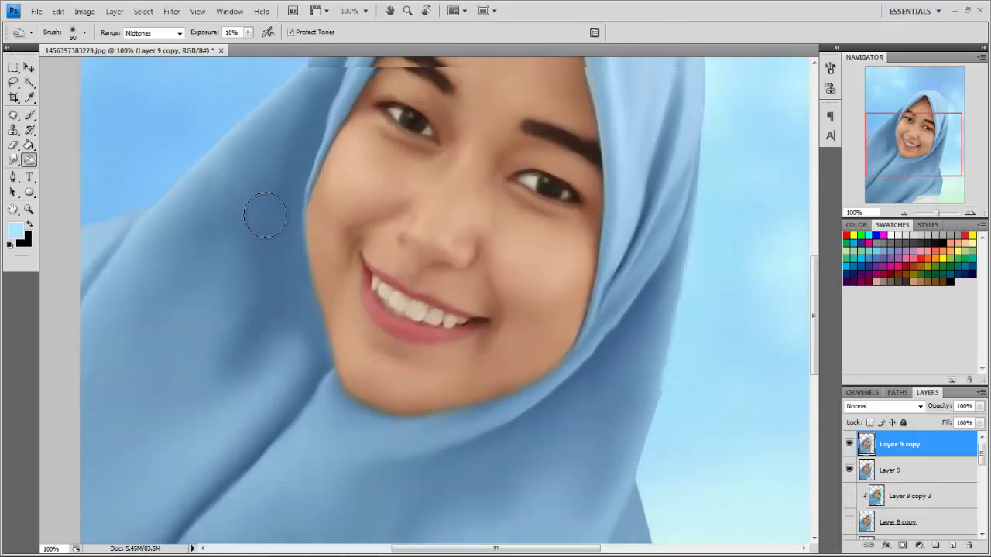
pyautogui.scroll(-5, 233, 248)
pyautogui.scroll(-2, 287, 268)
pyautogui.hotkey('ctrl', '-')
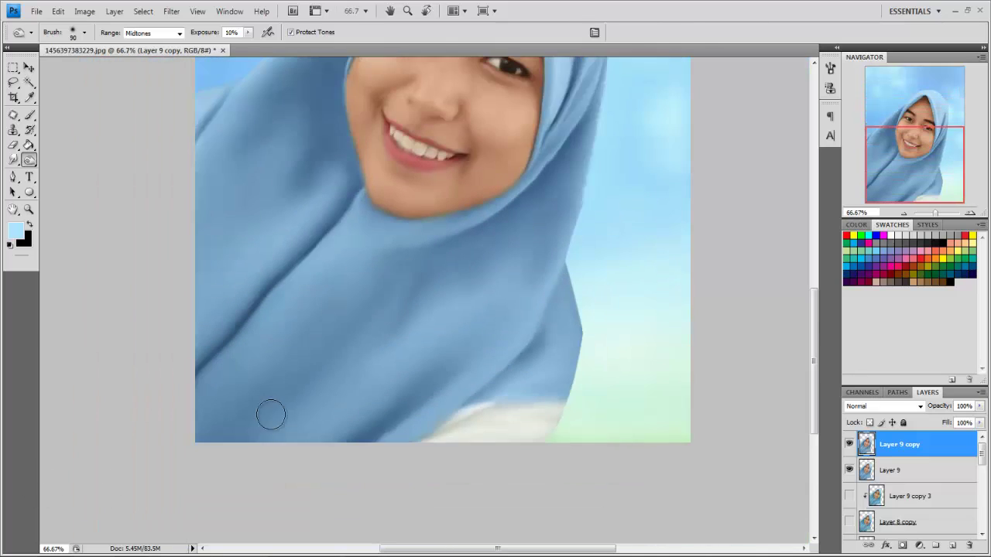
pyautogui.scroll(2, 387, 309)
pyautogui.press('[')
pyautogui.scroll(3, 582, 275)
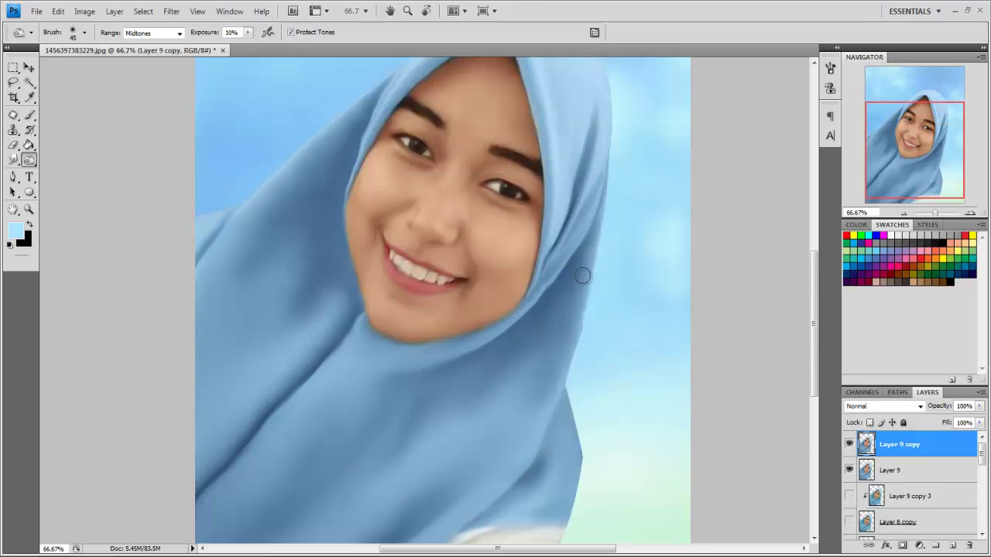
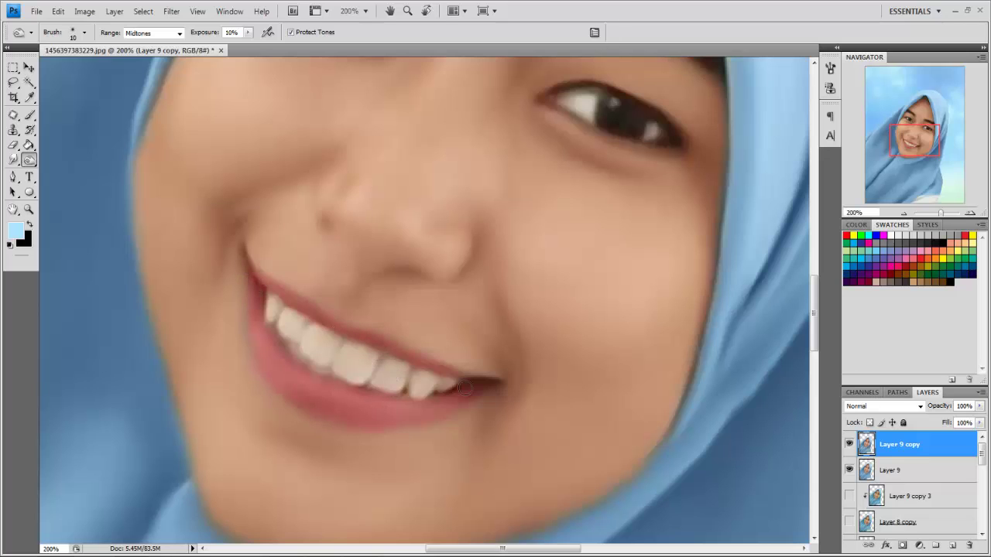
# Switch from Dodge to the Burn tool (Midtones, 10%) and enlarge the brush for the face
pyautogui.hotkey('ctrl', '-')
pyautogui.rightClick(28, 160)
pyautogui.click(54, 170)
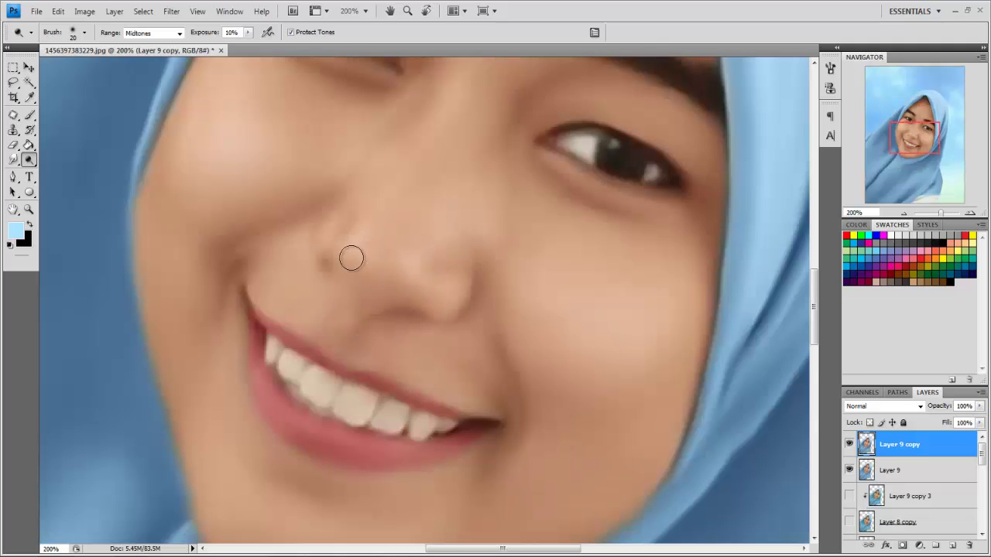
pyautogui.press(']')
pyautogui.scroll(3, 432, 254)
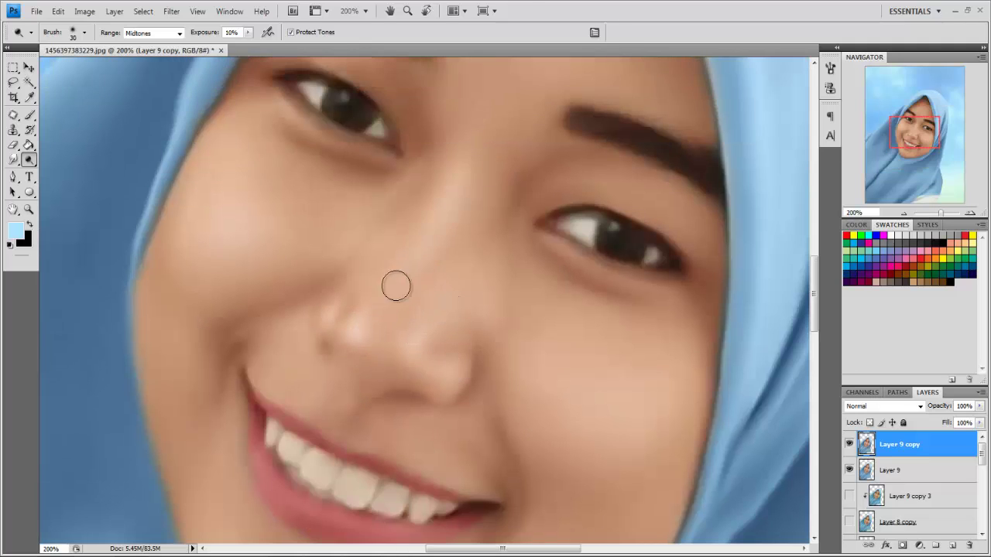
pyautogui.press(']')
pyautogui.scroll(2, 391, 255)
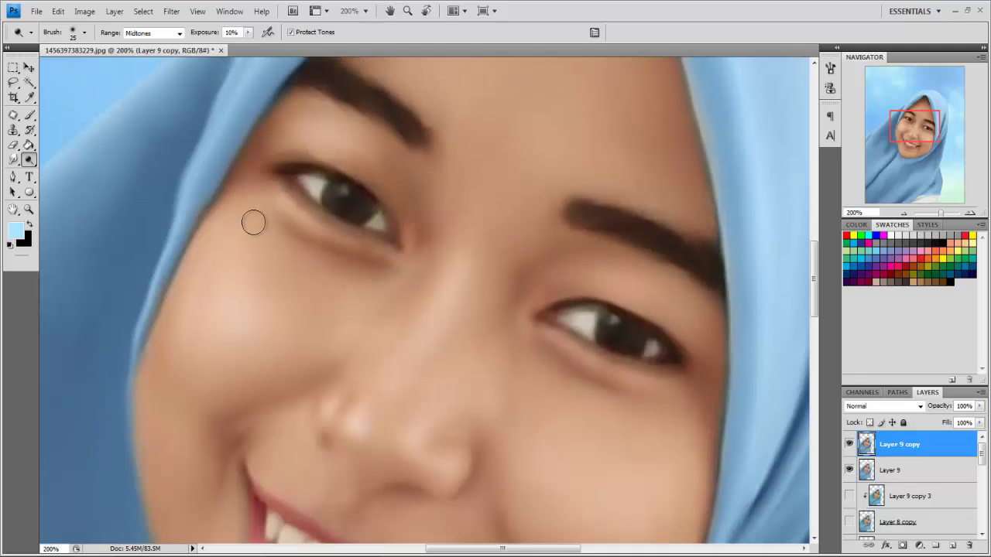
pyautogui.scroll(2, 253, 223)
# Burn the skin tones around the smile and nose, resizing the brush with [ and ]
pyautogui.hotkey('ctrl', '-')
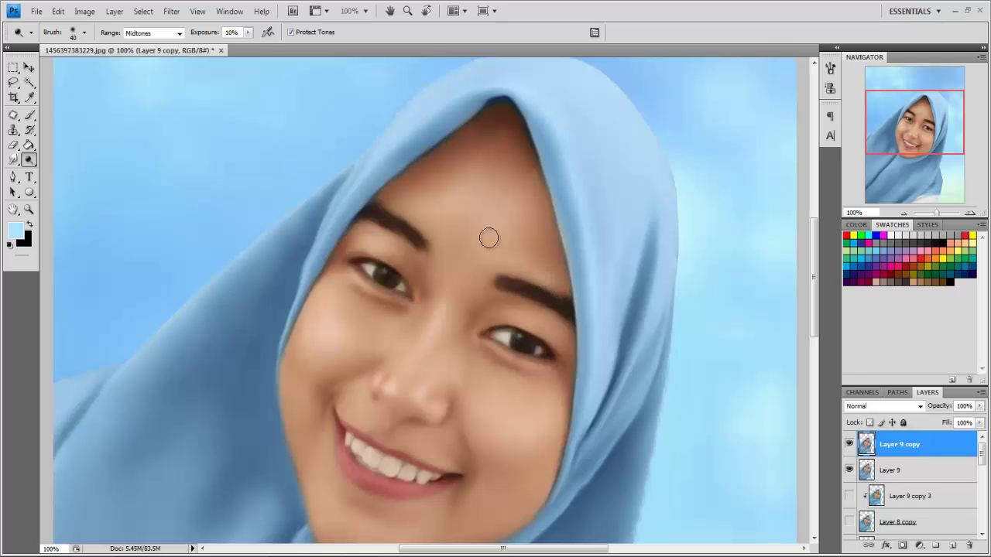
pyautogui.scroll(-5, 305, 248)
pyautogui.scroll(-1, 500, 312)
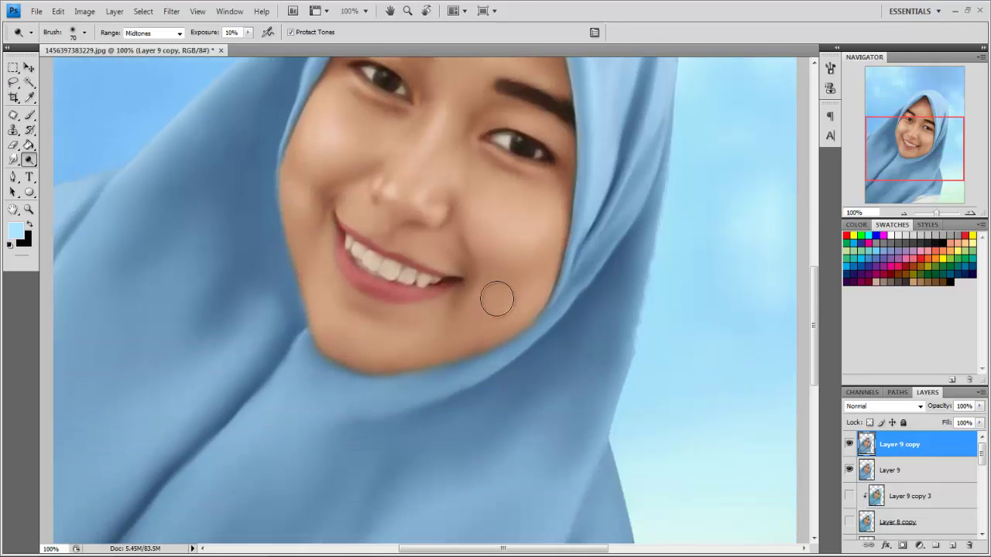
pyautogui.scroll(-1, 386, 300)
pyautogui.hotkey('ctrl', '+')
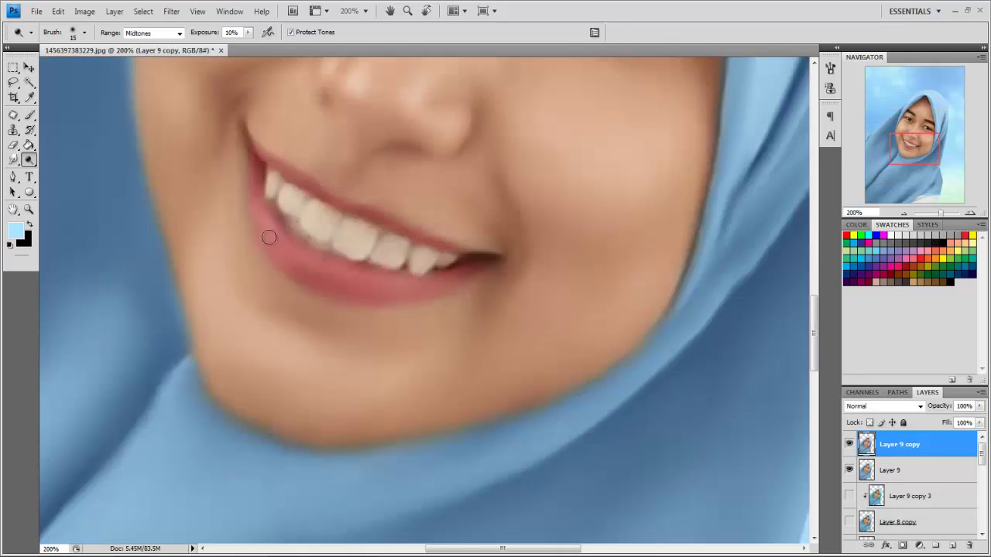
pyautogui.press(']')
pyautogui.scroll(1, 346, 198)
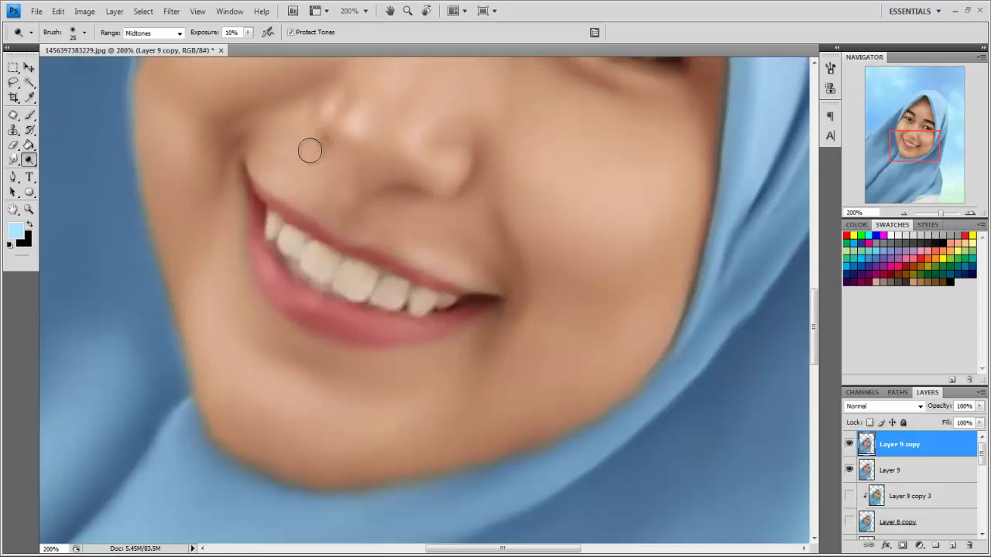
pyautogui.press('[')
pyautogui.press('[')
pyautogui.press('[')
pyautogui.scroll(-1, 491, 231)
pyautogui.scroll(1, 427, 282)
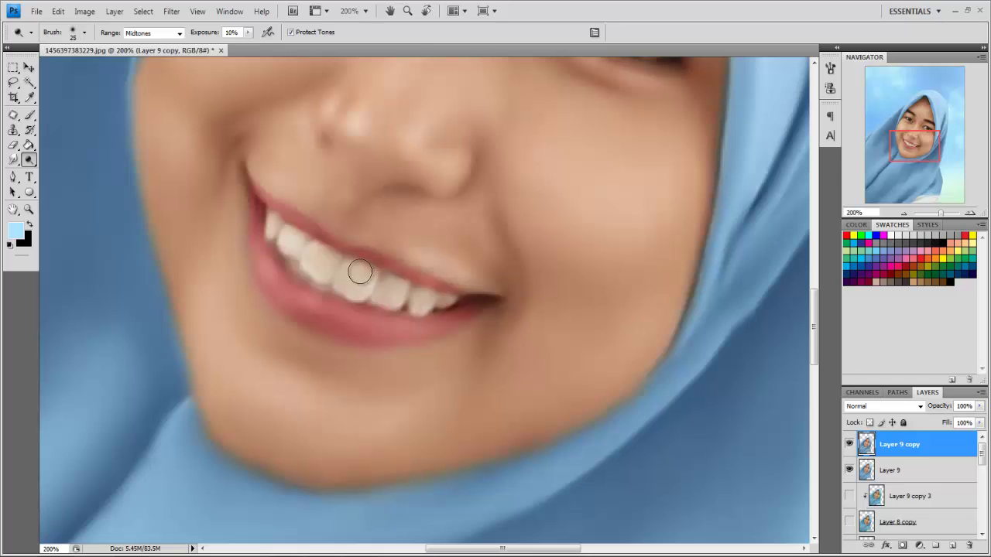
# Lighten the teeth with a smaller brush while zoomed in on the mouth
pyautogui.hotkey('ctrl', '-')
pyautogui.hotkey('ctrl', '-')
pyautogui.hotkey('ctrl', '+')
pyautogui.hotkey('ctrl', '+')
pyautogui.hotkey('ctrl', '+')
pyautogui.press('[')
pyautogui.press('[')
pyautogui.press('[')
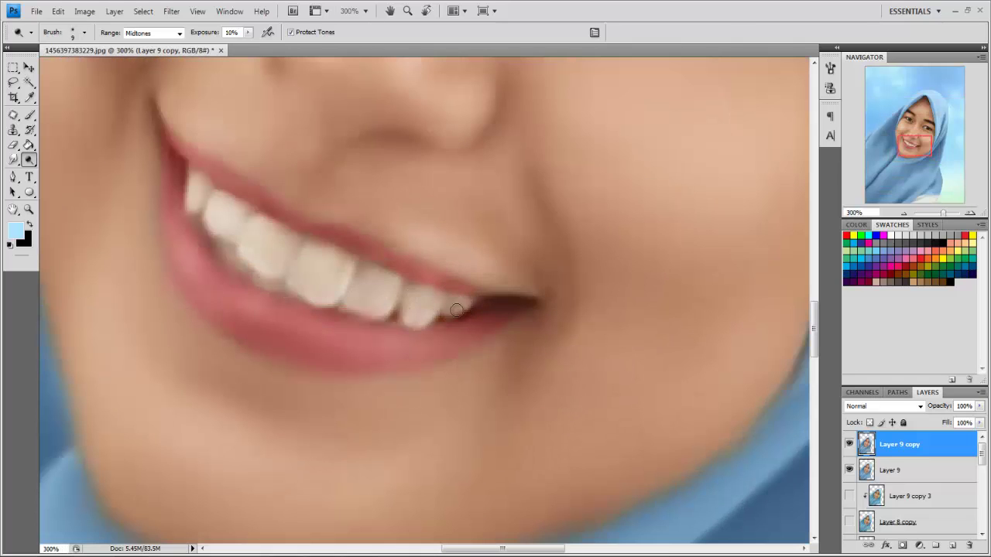
pyautogui.hotkey('ctrl', '-')
pyautogui.hotkey('ctrl', '-')
pyautogui.hotkey('ctrl', '-')
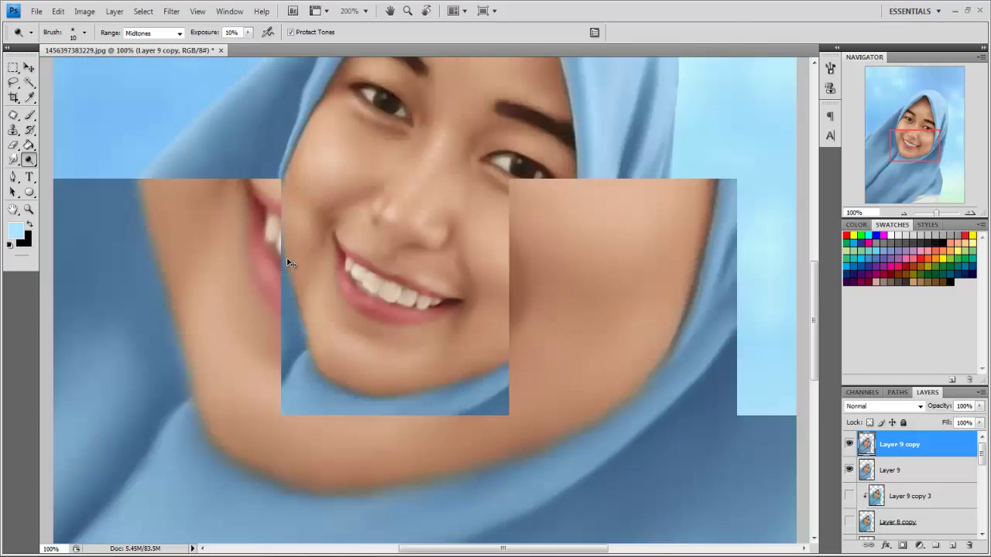
pyautogui.hotkey('ctrl', '+')
# Brighten the eye highlights, then zoom back out to the whole face
pyautogui.hotkey('ctrl', '+')
pyautogui.press(']')
pyautogui.press(']')
pyautogui.scroll(2, 602, 166)
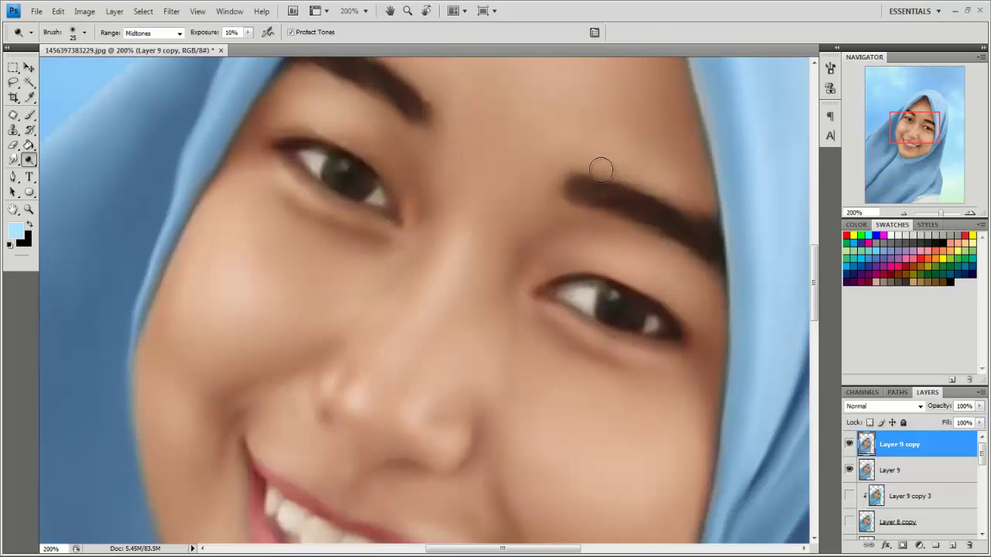
pyautogui.scroll(1, 524, 227)
pyautogui.scroll(-1, 524, 228)
pyautogui.hotkey('ctrl', '+')
pyautogui.press('[')
pyautogui.press('[')
pyautogui.press('[')
pyautogui.hotkey('ctrl', '-')
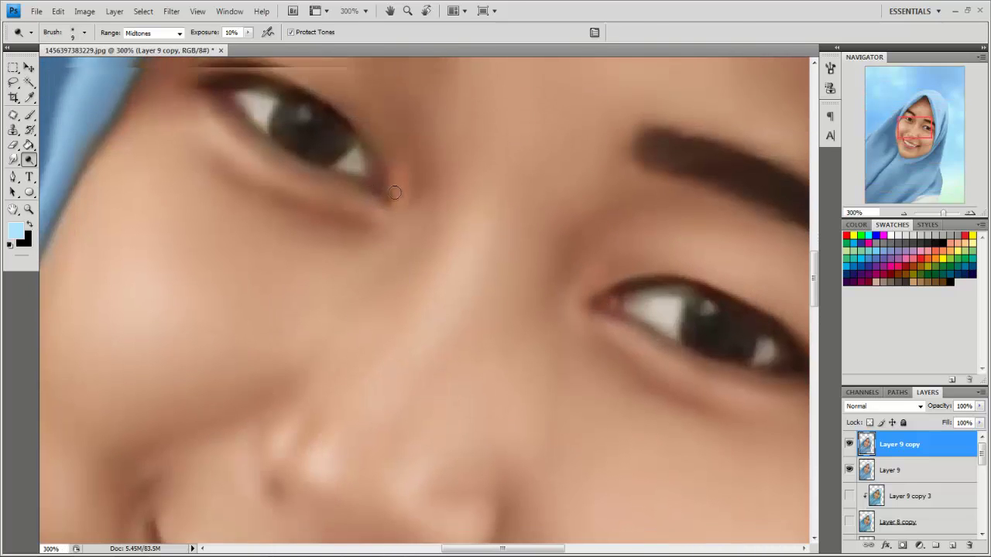
pyautogui.hotkey('ctrl', '-')
pyautogui.hotkey('ctrl', '-')
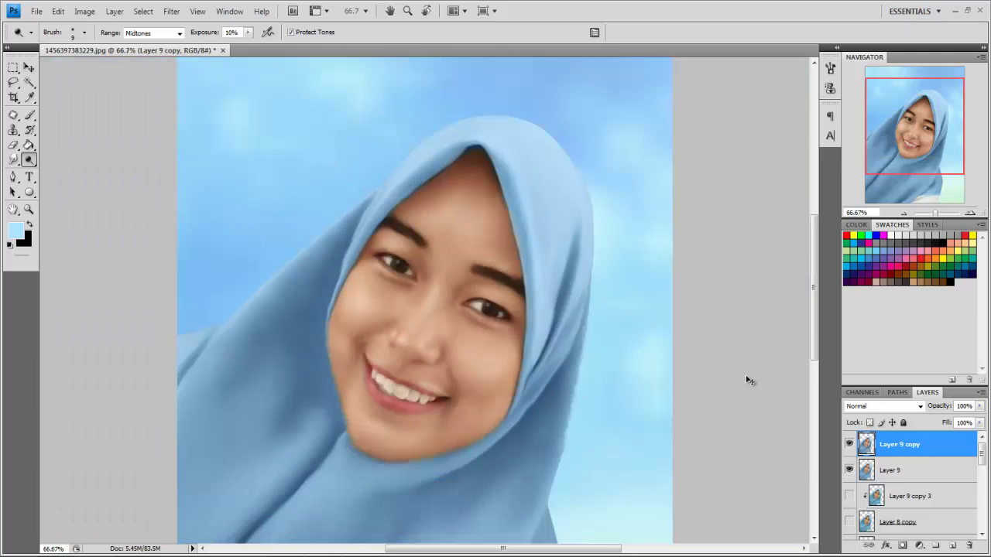
pyautogui.hotkey('ctrl', '-')
# Toggle Layer 9 copy's visibility to compare the toned face before and after
pyautogui.hotkey('ctrl', '0')
pyautogui.click(849, 447)
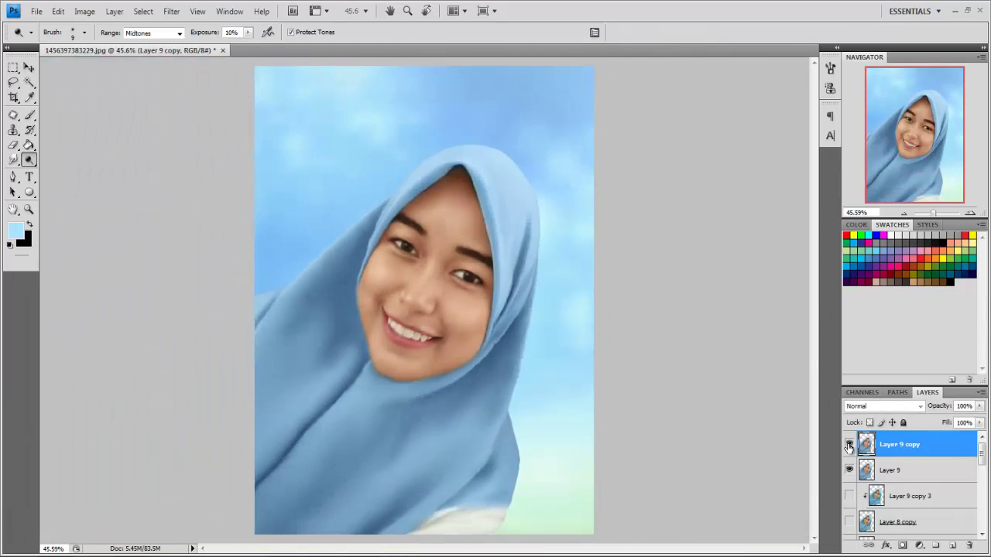
pyautogui.hotkey('ctrl', '+')
pyautogui.hotkey('ctrl', '+')
pyautogui.hotkey('ctrl', '+')
pyautogui.scroll(-2, 421, 335)
pyautogui.hotkey('ctrl', '-')
pyautogui.hotkey('ctrl', '-')
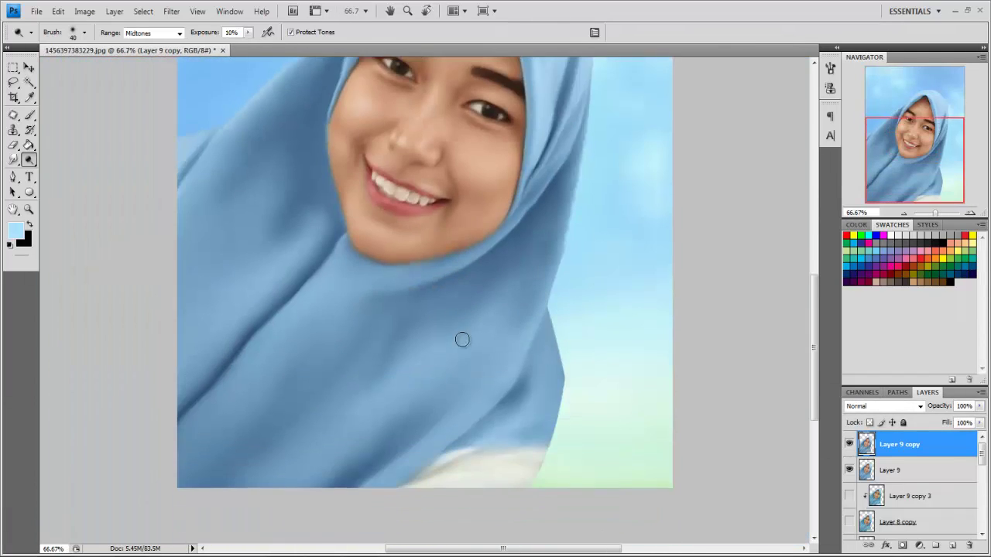
pyautogui.scroll(-1, 302, 431)
pyautogui.scroll(1, 317, 283)
# Add further shading to the hijab folds with a larger brush
pyautogui.press(']')
pyautogui.press(']')
pyautogui.press(']')
pyautogui.scroll(-1, 447, 272)
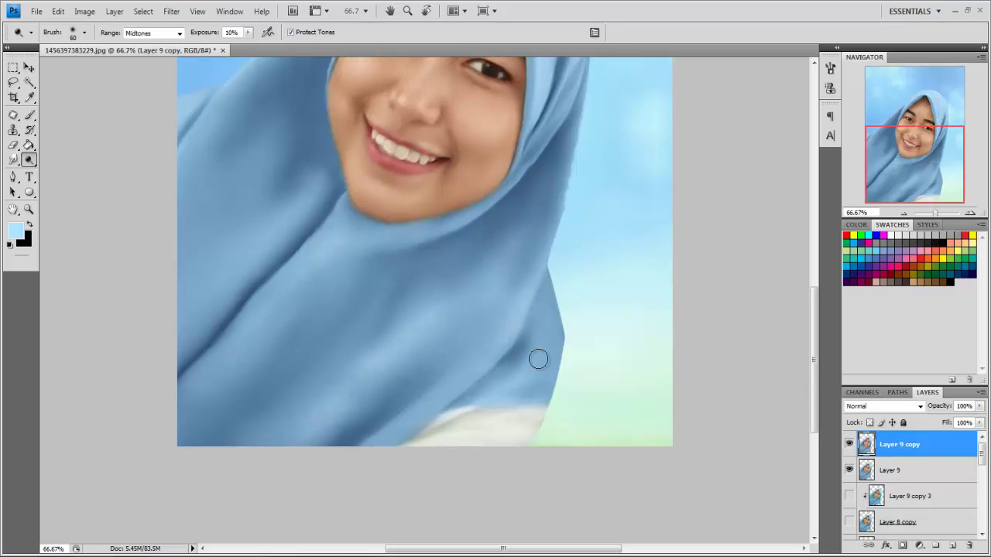
pyautogui.scroll(2, 286, 255)
pyautogui.press(']')
pyautogui.scroll(1, 343, 79)
pyautogui.scroll(2, 348, 116)
pyautogui.press('[')
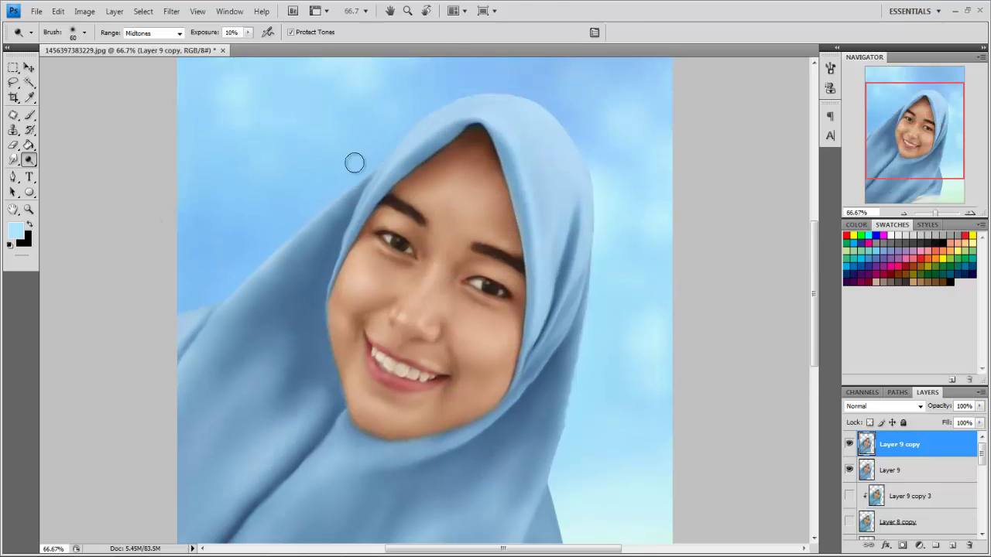
pyautogui.scroll(-1, 534, 166)
pyautogui.scroll(-1, 573, 140)
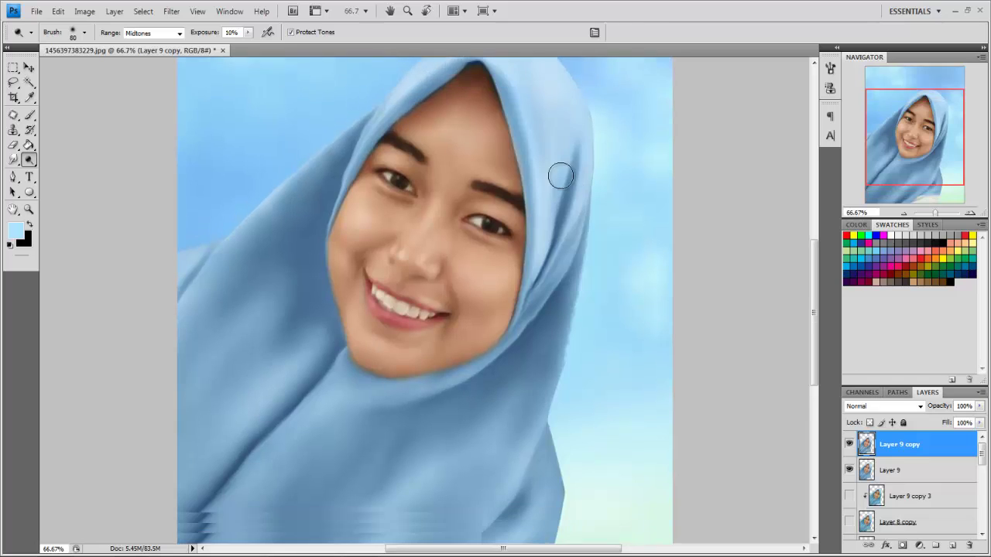
pyautogui.scroll(-2, 541, 217)
# Review the portrait at fit-screen and actual size, then select the Eraser tool
pyautogui.hotkey('ctrl', '0')
pyautogui.hotkey('ctrl', '1')
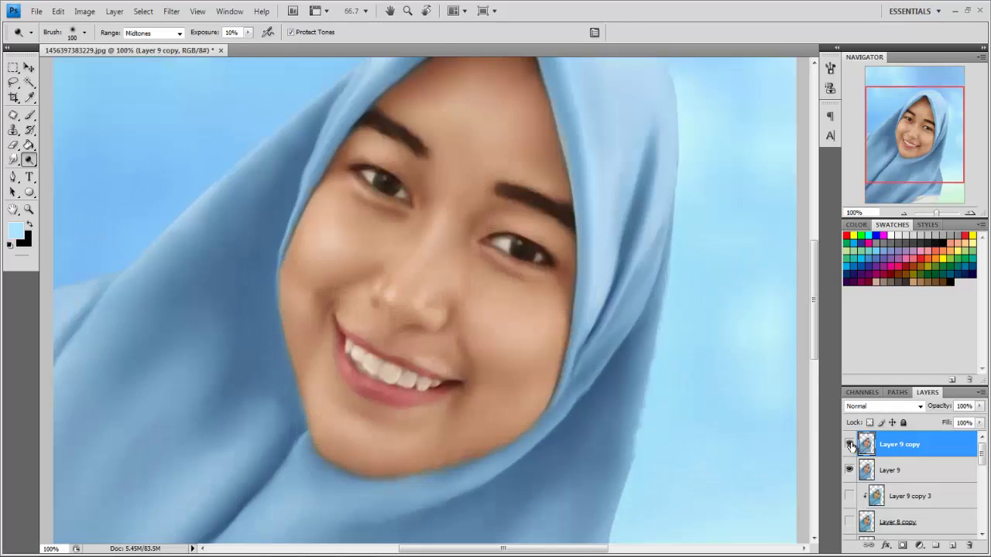
pyautogui.hotkey('ctrl', '+')
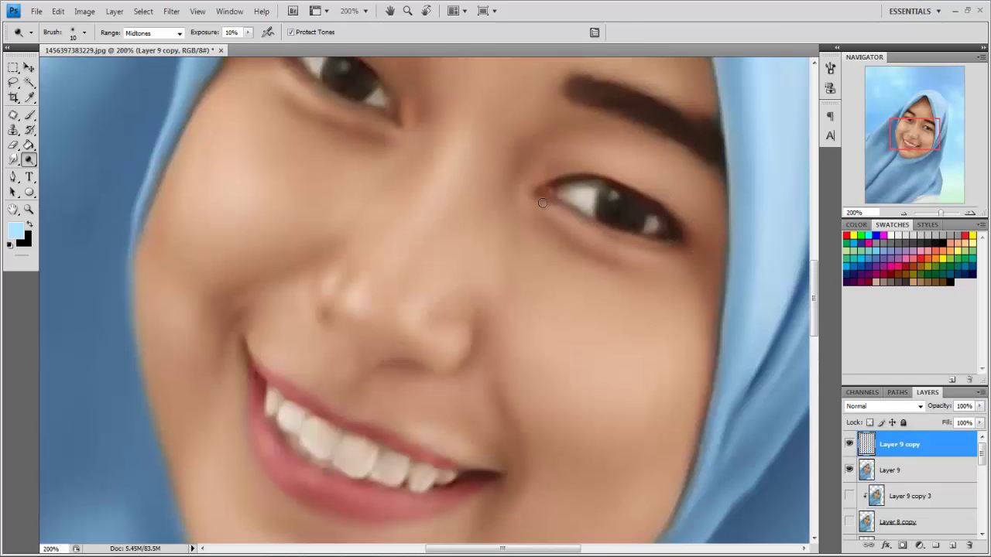
pyautogui.scroll(2, 543, 203)
pyautogui.hotkey('ctrl', '0')
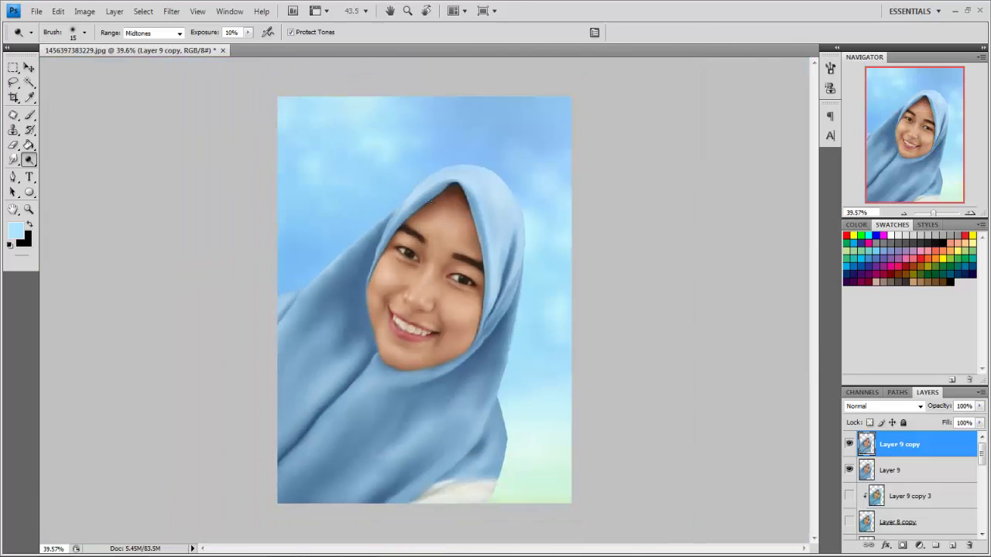
pyautogui.scroll(3, 681, 379)
pyautogui.press('e')
pyautogui.scroll(2, 500, 354)
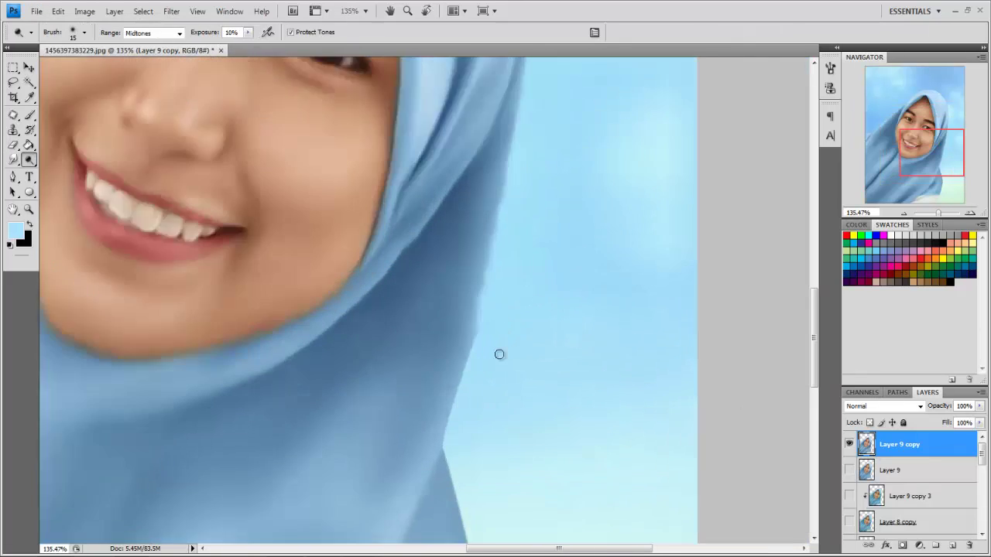
pyautogui.scroll(1, 488, 309)
pyautogui.hotkey('alt', 'e')
pyautogui.press('Escape')
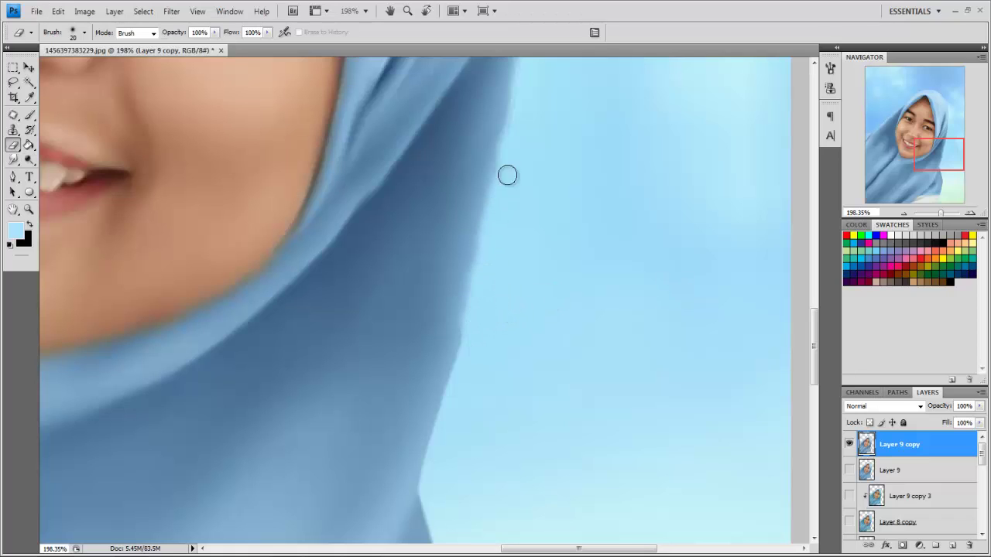
pyautogui.scroll(5, 449, 364)
pyautogui.hscroll(2, 468, 271)
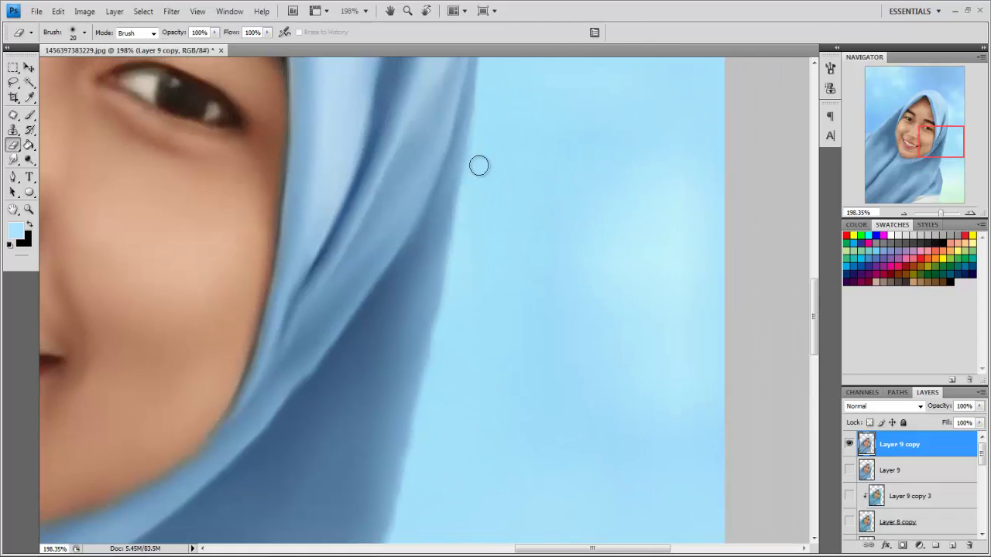
pyautogui.scroll(3, 511, 184)
pyautogui.scroll(2, 552, 295)
pyautogui.scroll(3, 666, 294)
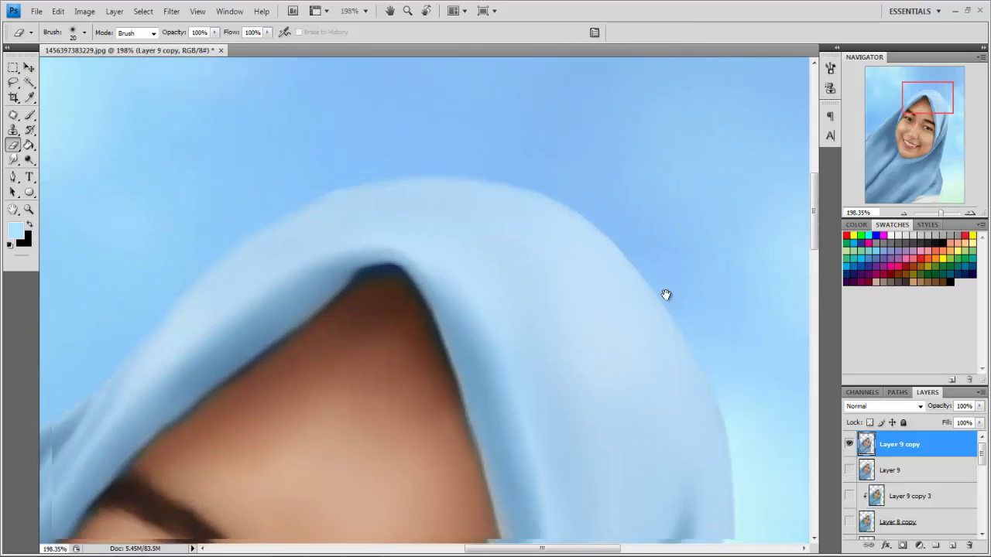
pyautogui.hscroll(-2, 393, 177)
pyautogui.hscroll(-3, 451, 161)
pyautogui.scroll(-2, 472, 151)
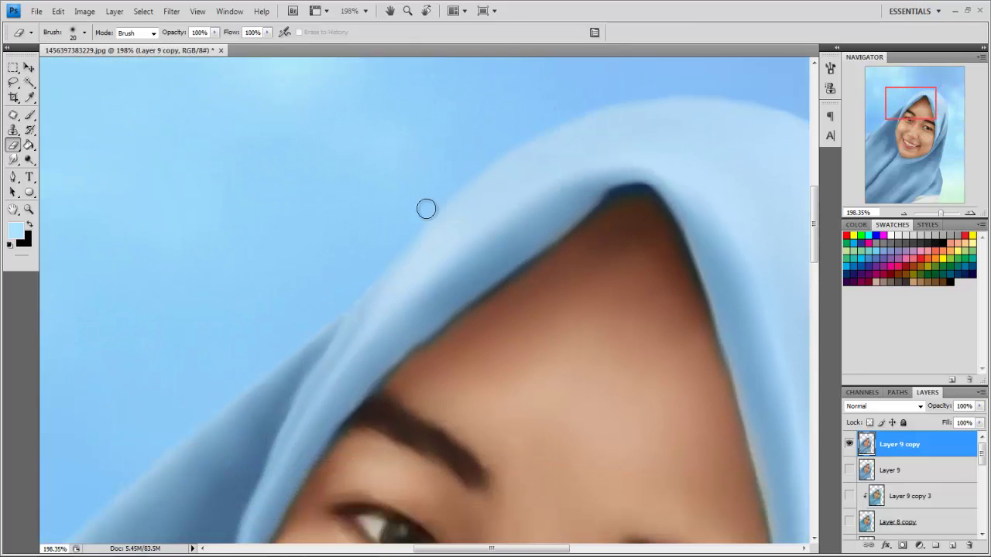
pyautogui.hotkey('ctrl', '0')
pyautogui.scroll(4, 450, 225)
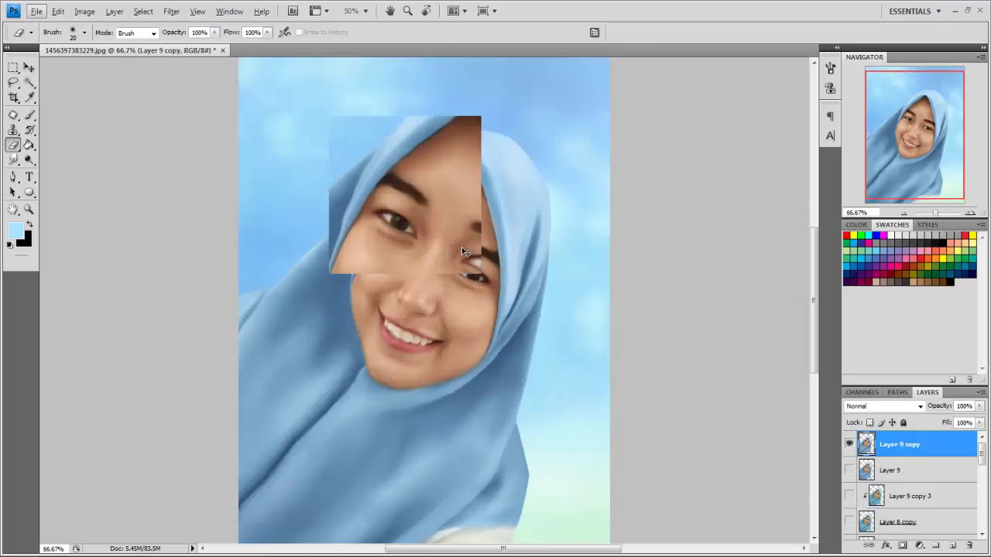
# Create Layer 10 and paint white catchlights in the eyes with a soft airbrush
pyautogui.click(952, 545)
pyautogui.scroll(2, 661, 297)
pyautogui.press('b')
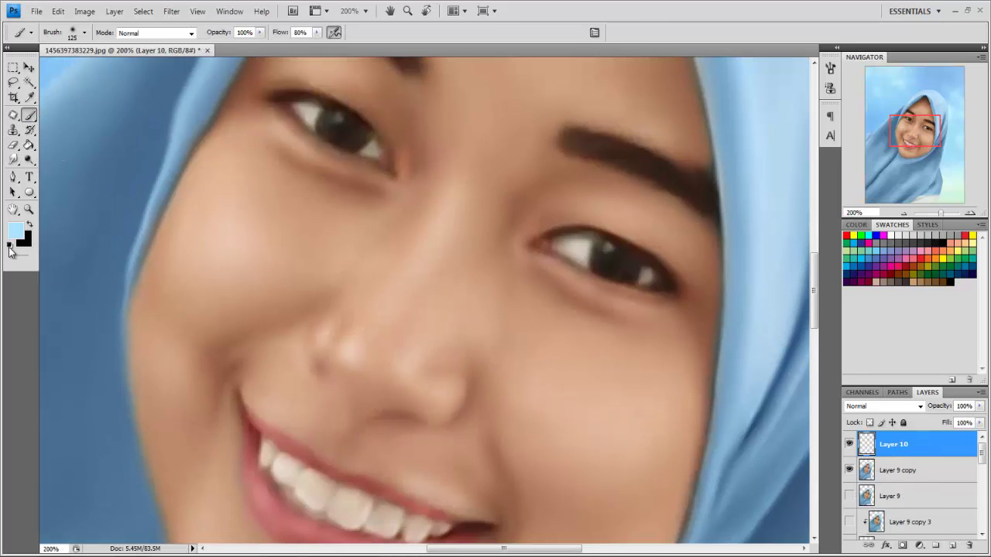
pyautogui.scroll(1, 441, 267)
pyautogui.scroll(3, 700, 242)
pyautogui.press(']')
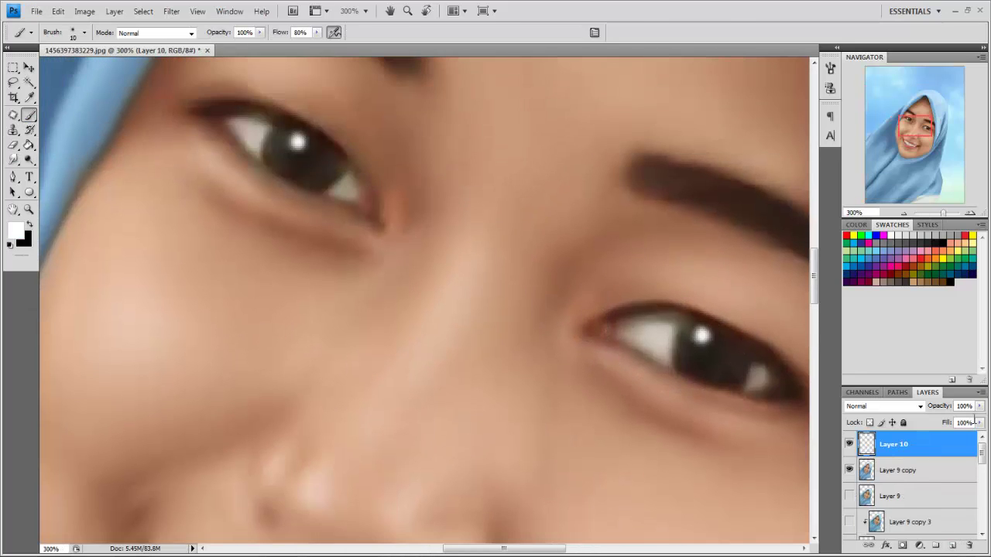
pyautogui.write('6')
# Lower Layer 10's opacity to 60%
pyautogui.press('Return')
pyautogui.hotkey('ctrl', '0')
pyautogui.scroll(-2, 712, 243)
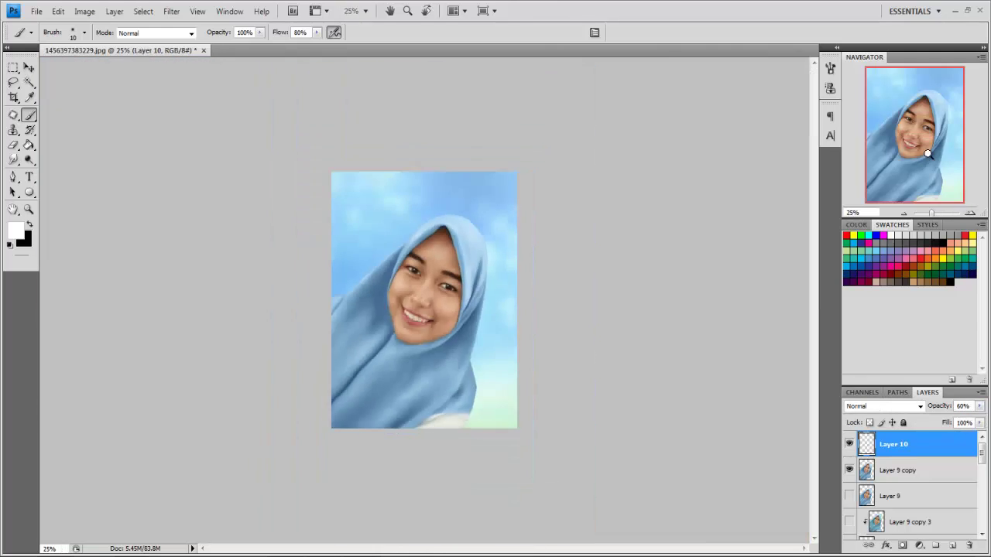
pyautogui.scroll(1, 712, 243)
pyautogui.scroll(2, 710, 430)
pyautogui.scroll(3, 710, 430)
# Use the Eraser on Layer 9 copy to smooth the hijab's right edge
pyautogui.hotkey('alt', '[')
pyautogui.scroll(2, 535, 278)
pyautogui.press('e')
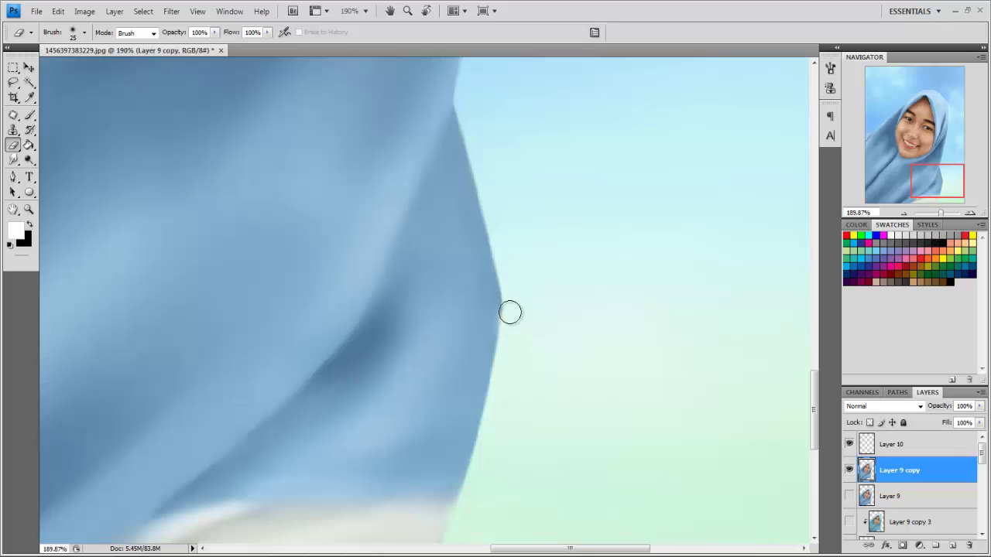
pyautogui.scroll(-2, 524, 225)
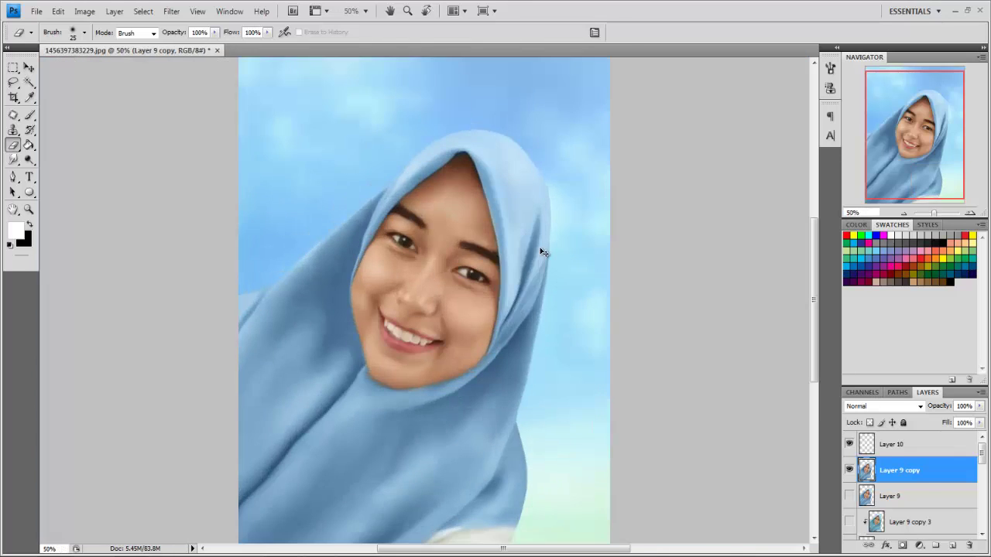
pyautogui.scroll(-2, 542, 250)
pyautogui.scroll(-3, 929, 504)
# On the Layer 1 sky, raise Hue/Saturation Saturation to +25
pyautogui.click(925, 522)
pyautogui.click(953, 545)
pyautogui.hotkey('alt', '[')
pyautogui.hotkey('ctrl', 'u')
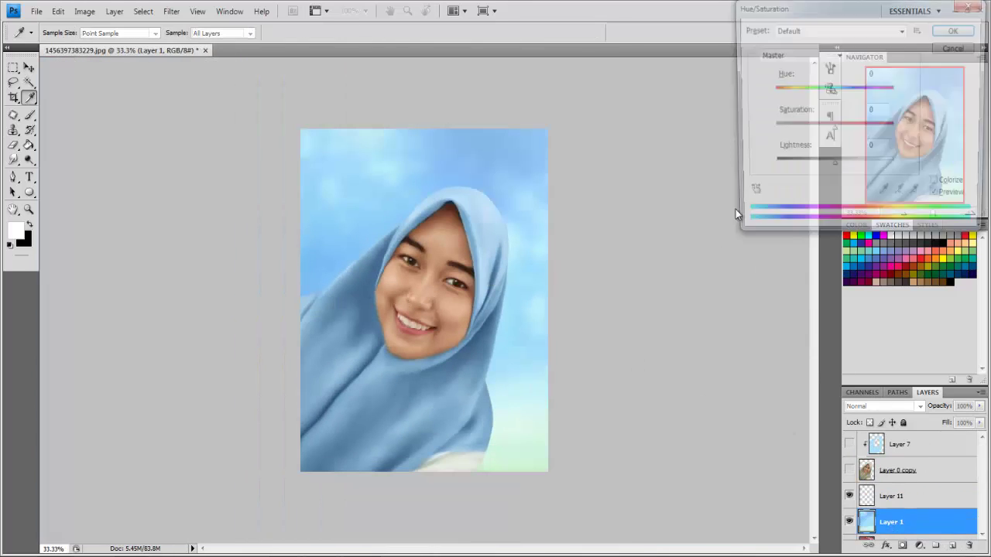
pyautogui.moveTo(832, 91); pyautogui.dragTo(849, 130)
# Paint a soft white glow around the hijab, undoing the excess on the right
pyautogui.press('Return')
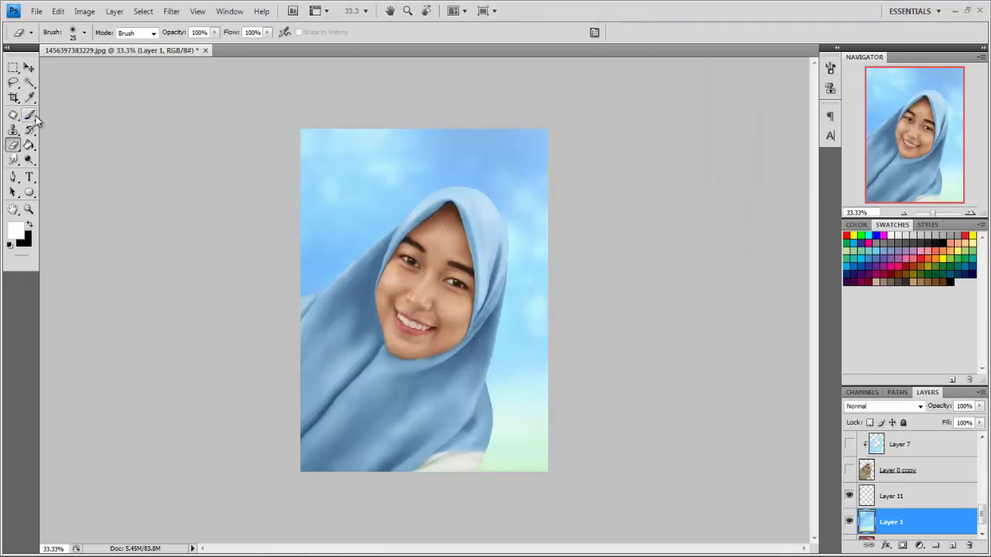
pyautogui.press('b')
pyautogui.moveTo(389, 261)
pyautogui.mouseDown()
pyautogui.moveTo(365, 255)
pyautogui.moveTo(468, 353)
pyautogui.moveTo(464, 365)
pyautogui.moveTo(457, 353)
pyautogui.mouseUp()
pyautogui.press('[')
pyautogui.hotkey('ctrl', 'z')
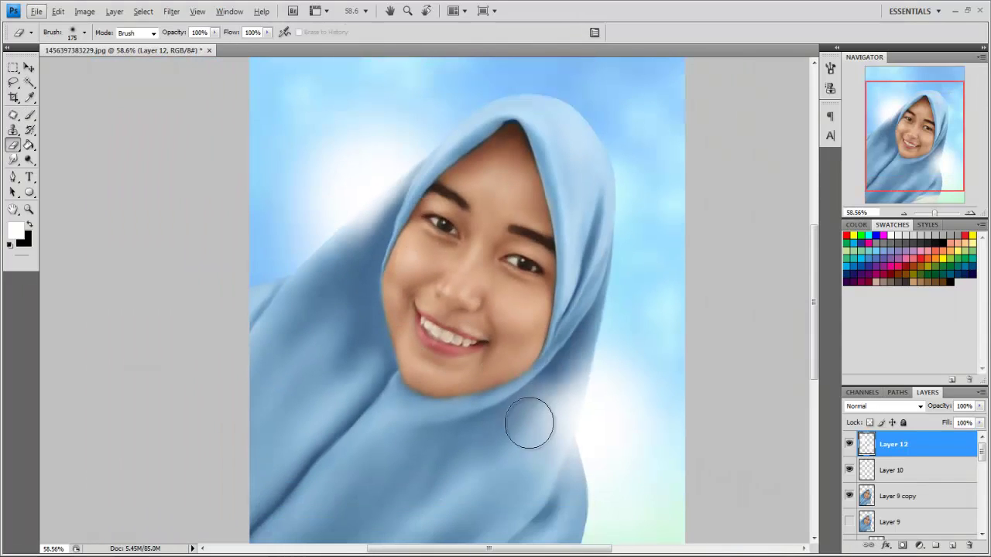
# Select the glow Layer 12 and set its opacity to 80%
pyautogui.scroll(-2, 530, 423)
pyautogui.scroll(4, 504, 232)
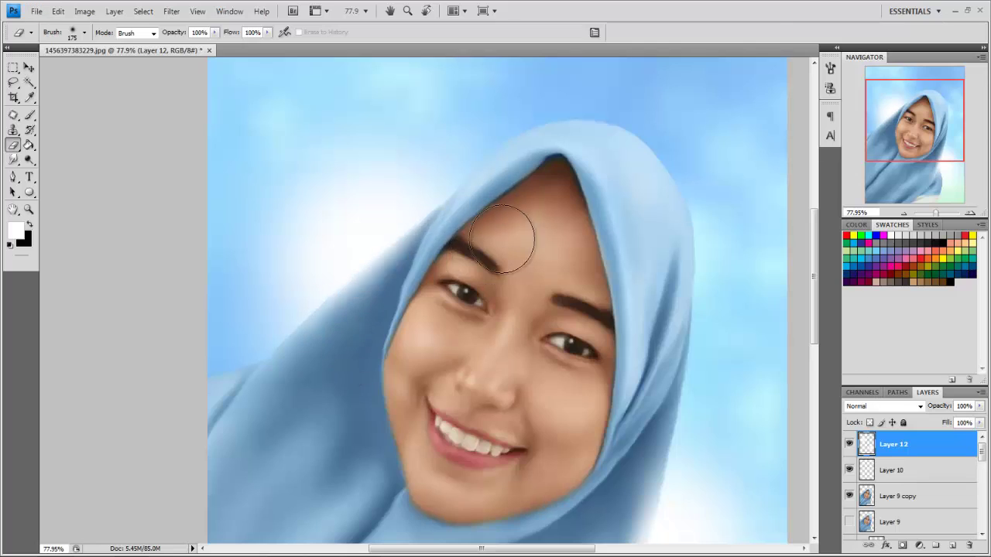
pyautogui.scroll(-5, 451, 426)
pyautogui.scroll(2, 426, 301)
pyautogui.scroll(-5, 913, 480)
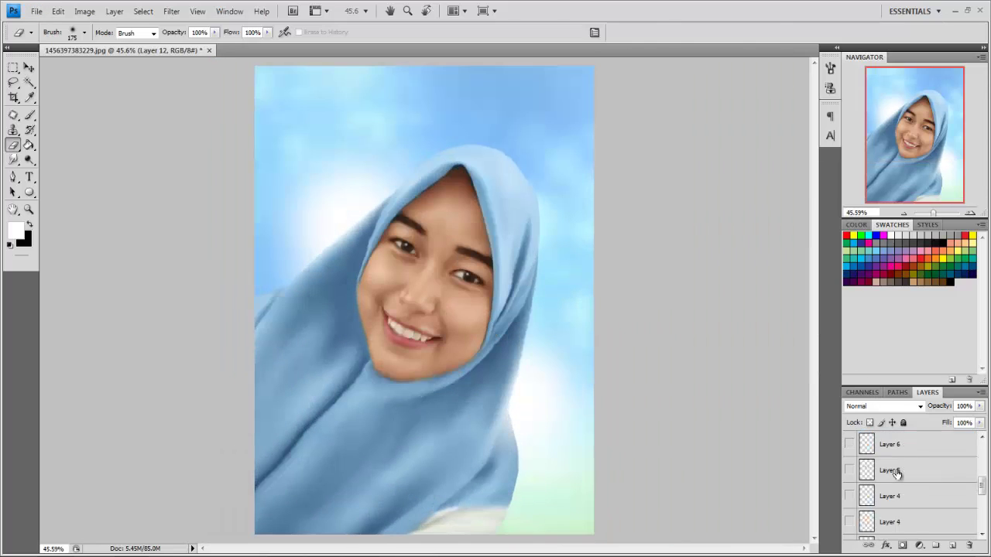
pyautogui.click(905, 475)
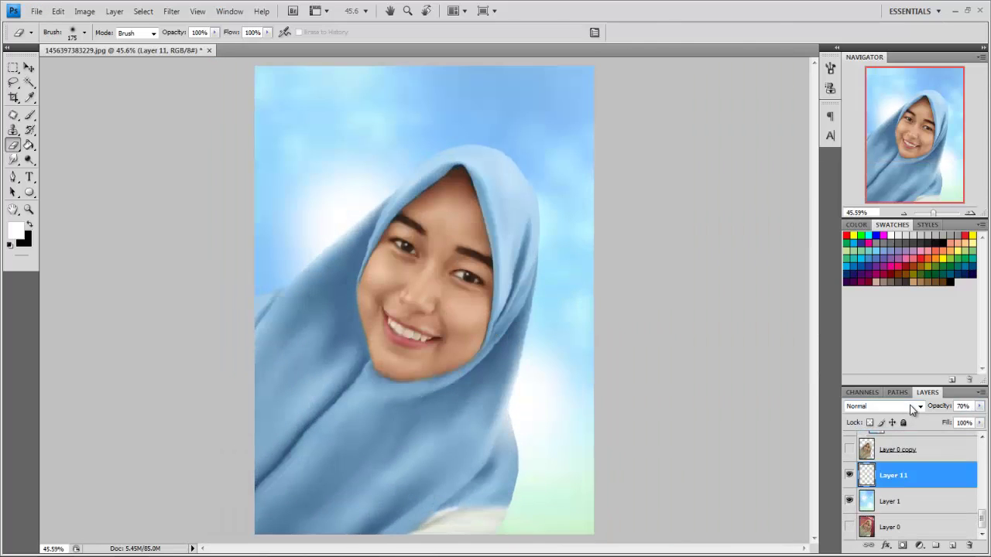
pyautogui.scroll(5, 906, 464)
pyautogui.click(898, 445)
pyautogui.scroll(-2, 774, 357)
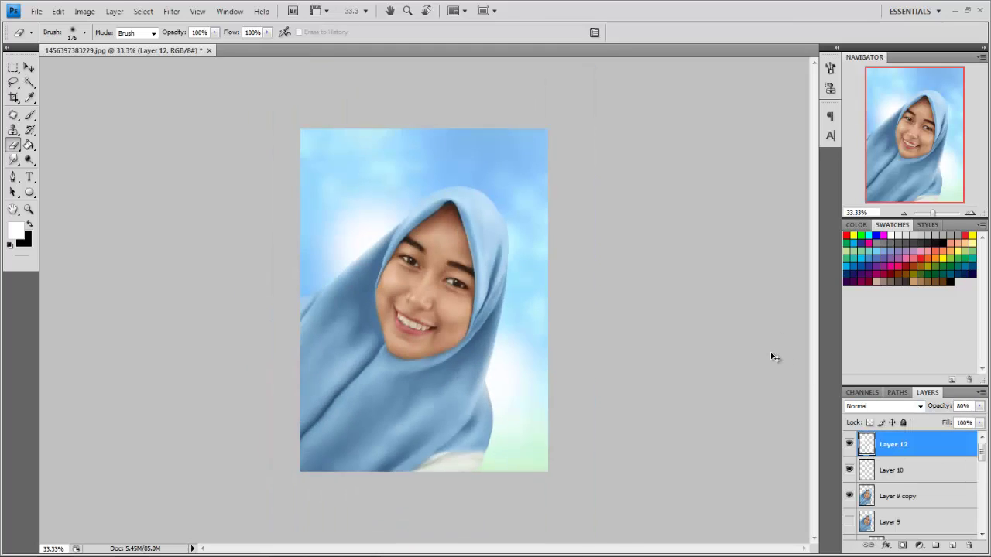
pyautogui.scroll(1, 774, 358)
pyautogui.scroll(4, 770, 356)
pyautogui.scroll(-5, 770, 356)
pyautogui.scroll(1, 770, 356)
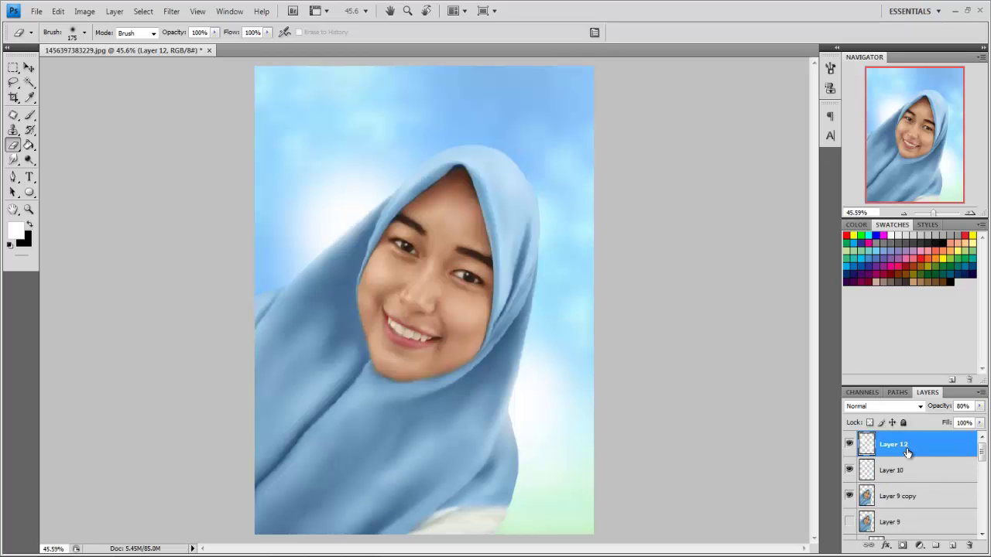
pyautogui.scroll(-1, 549, 392)
pyautogui.hotkey('alt', '[')
pyautogui.hotkey('alt', '[')
pyautogui.click(28, 160)
pyautogui.scroll(4, 504, 277)
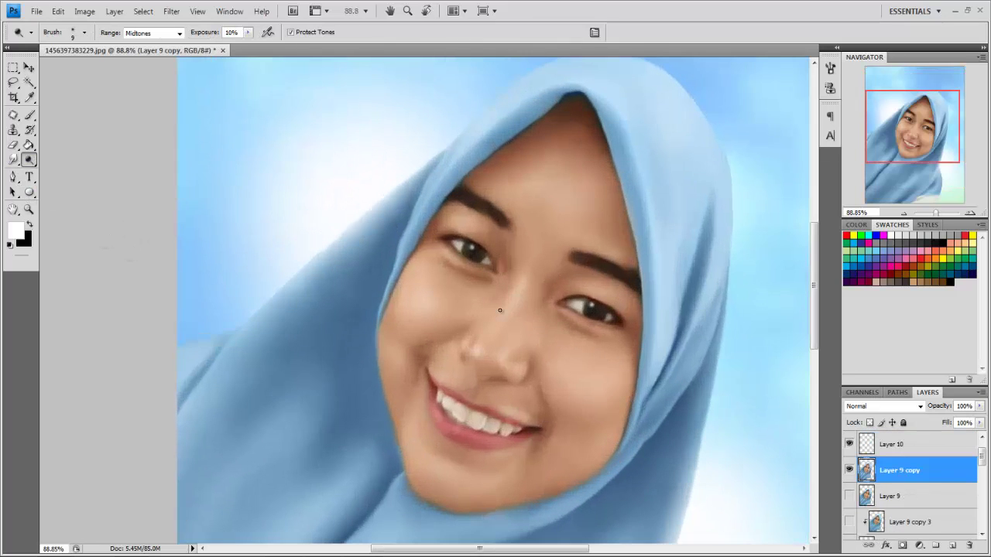
pyautogui.scroll(3, 504, 277)
pyautogui.scroll(-1, 514, 302)
pyautogui.scroll(-2, 514, 305)
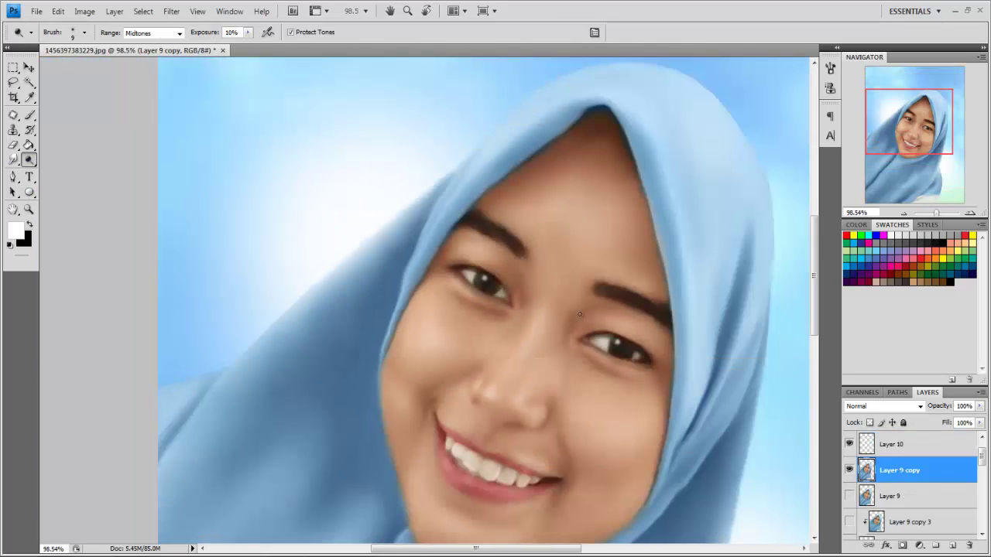
pyautogui.scroll(1, 514, 311)
pyautogui.scroll(2, 514, 311)
pyautogui.scroll(-2, 533, 307)
pyautogui.scroll(2, 542, 326)
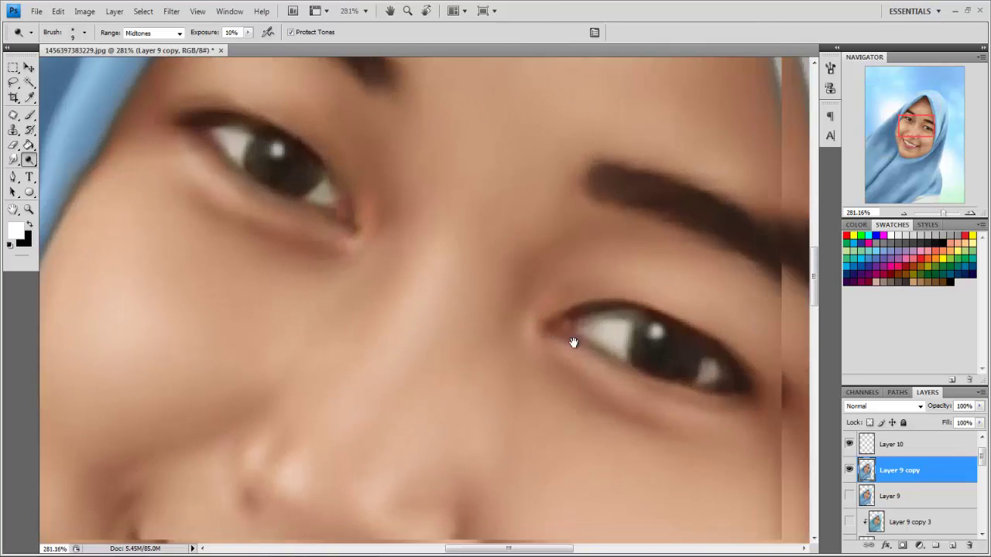
pyautogui.scroll(-4, 573, 343)
pyautogui.scroll(-1, 604, 334)
pyautogui.scroll(4, 376, 276)
pyautogui.scroll(-1, 511, 287)
pyautogui.scroll(1, 511, 288)
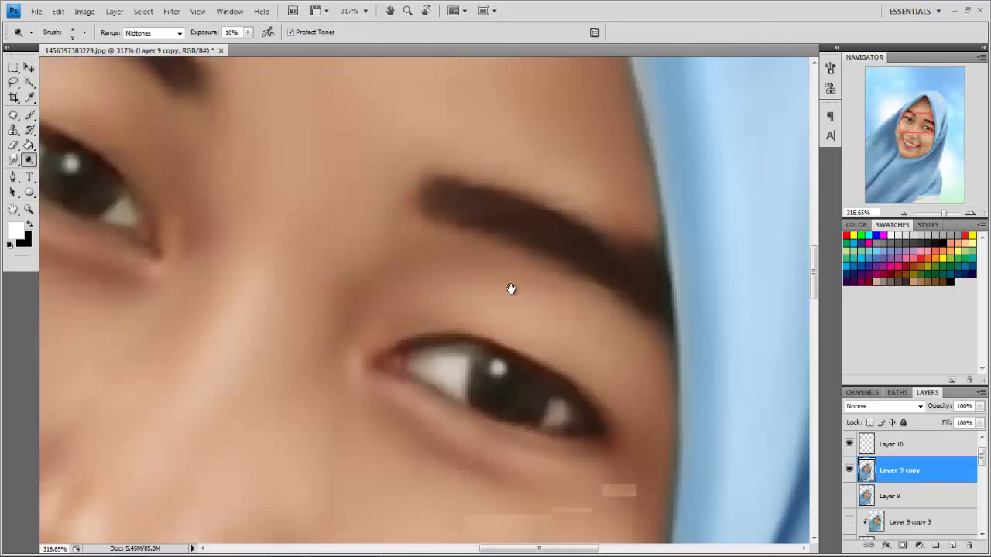
pyautogui.scroll(-1, 438, 303)
pyautogui.scroll(1, 438, 302)
pyautogui.scroll(-5, 438, 303)
pyautogui.scroll(-1, 586, 277)
pyautogui.click(890, 444)
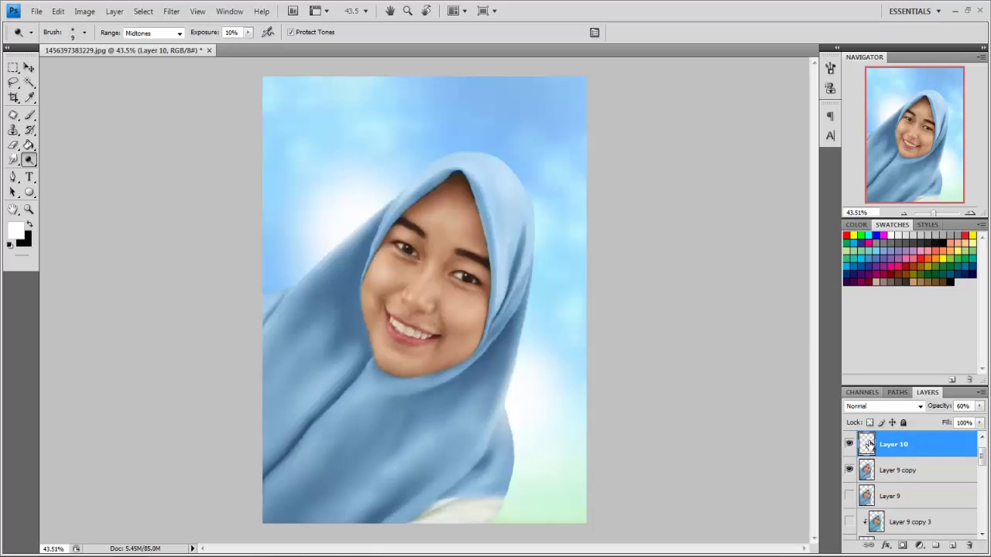
pyautogui.scroll(-5, 908, 455)
# Raise the layer opacity to 80%, leaving Hue/Saturation unchanged
pyautogui.scroll(5, 908, 454)
pyautogui.click(913, 454)
pyautogui.hotkey('ctrl', 'u')
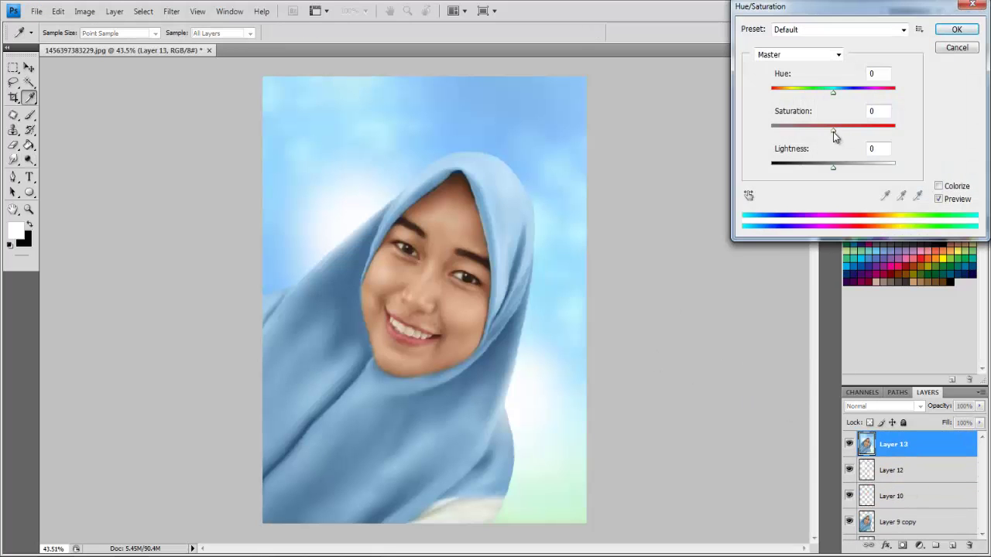
pyautogui.click(968, 31)
pyautogui.press('o')
# Apply Color Efex Pro 3.0's White Neutralizer filter as a new layer
pyautogui.click(197, 11)
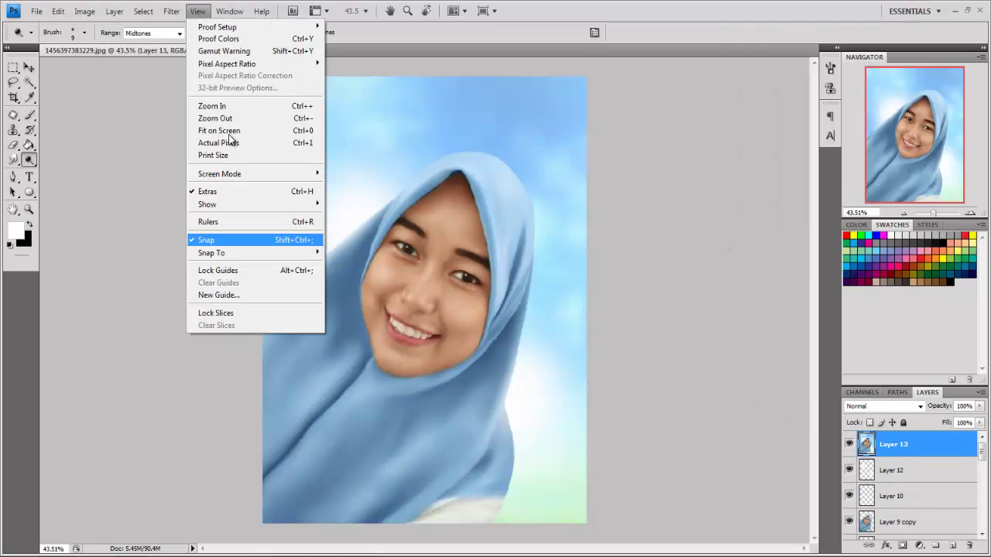
pyautogui.press('Escape')
pyautogui.scroll(-10, 239, 210)
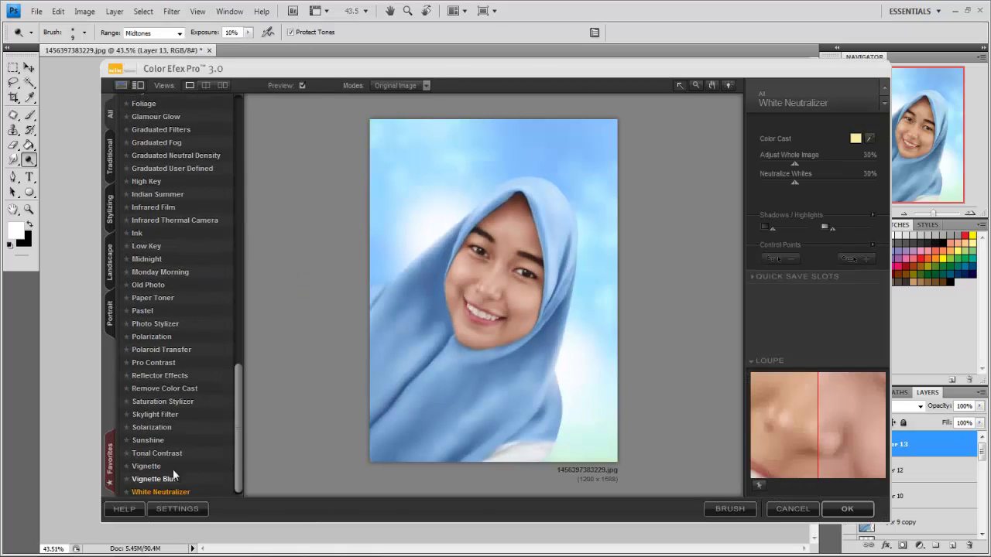
pyautogui.click(156, 453)
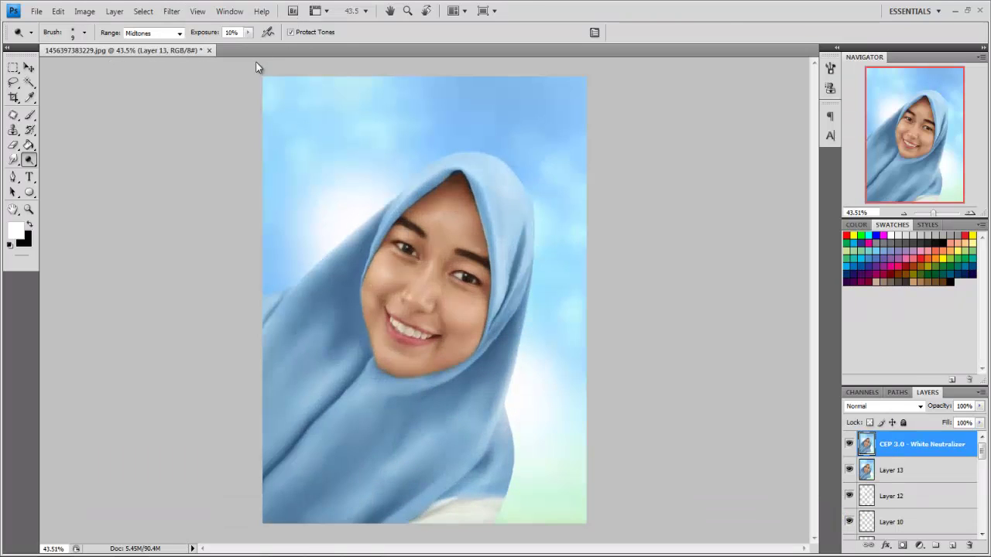
pyautogui.click(171, 11)
pyautogui.click(348, 285)
pyautogui.click(815, 496)
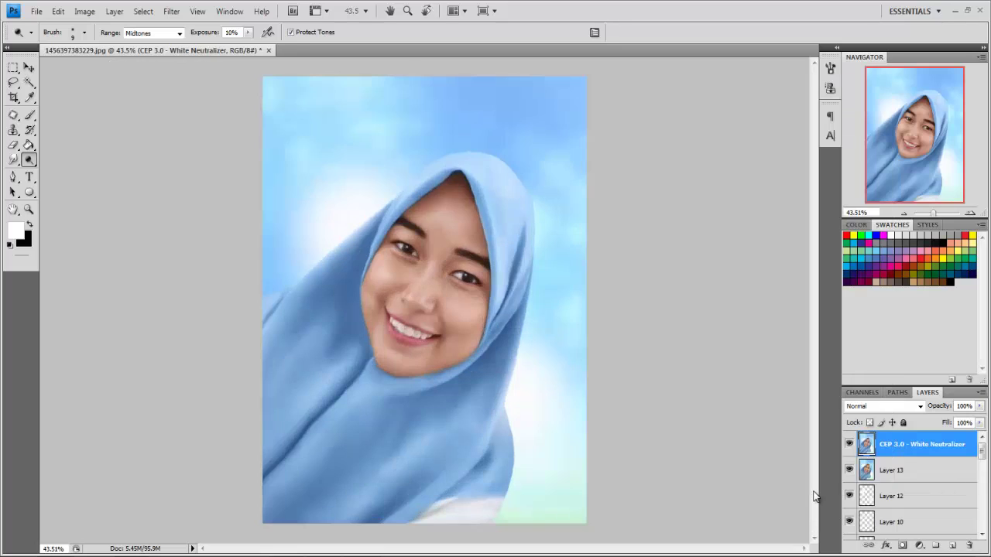
# Apply Color Efex Pro 3.0's Tonal Contrast filter as a new layer
pyautogui.click(171, 11)
pyautogui.click(735, 258)
pyautogui.click(171, 11)
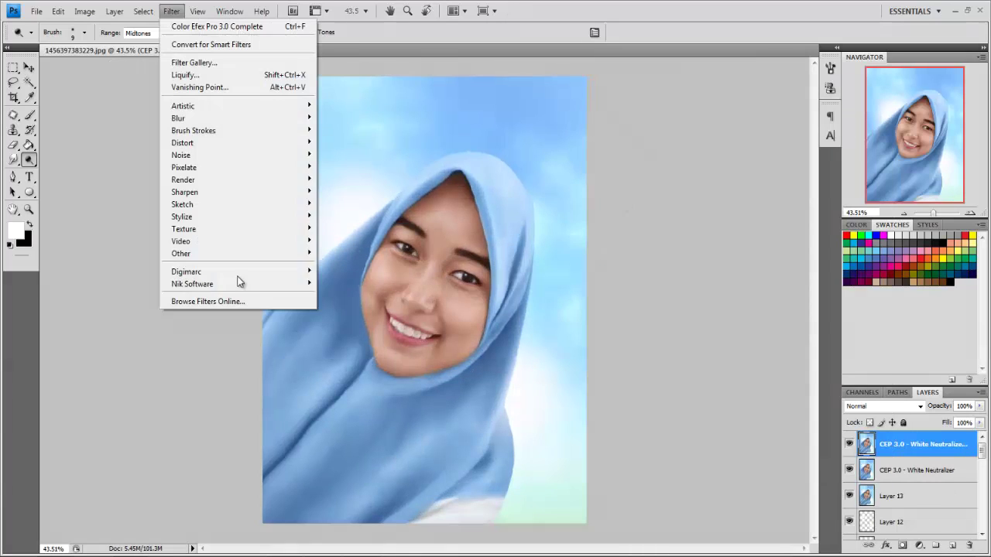
pyautogui.click(371, 281)
pyautogui.scroll(-3, 218, 457)
pyautogui.click(217, 445)
pyautogui.click(847, 509)
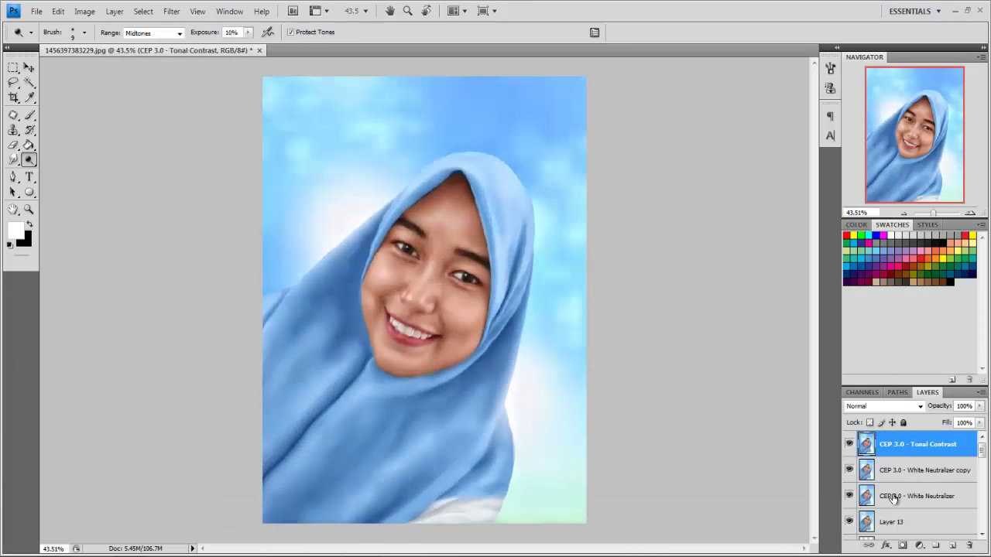
# Set Tonal Contrast to 50% opacity and stamp the visible result into Layer 14
pyautogui.click(967, 406)
pyautogui.write('50')
pyautogui.press('Return')
pyautogui.hotkey('ctrl', '-')
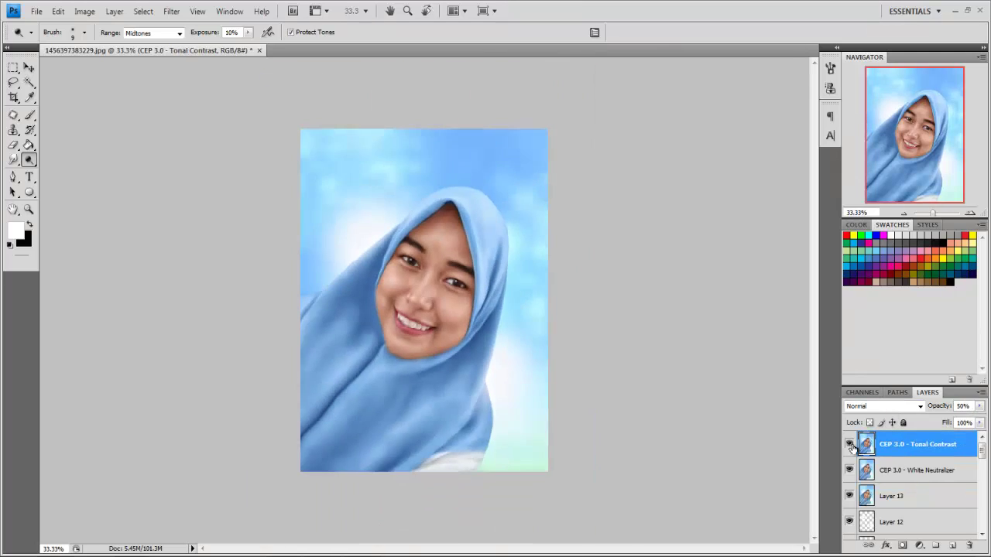
pyautogui.hotkey('ctrl', '+')
pyautogui.hotkey('ctrl', '+')
pyautogui.hotkey('ctrl', '+')
pyautogui.hotkey('ctrl', '-')
pyautogui.hotkey('ctrl', '-')
pyautogui.hotkey('ctrl', '-')
pyautogui.hotkey('ctrl', 'shift', 'alt', 'e')
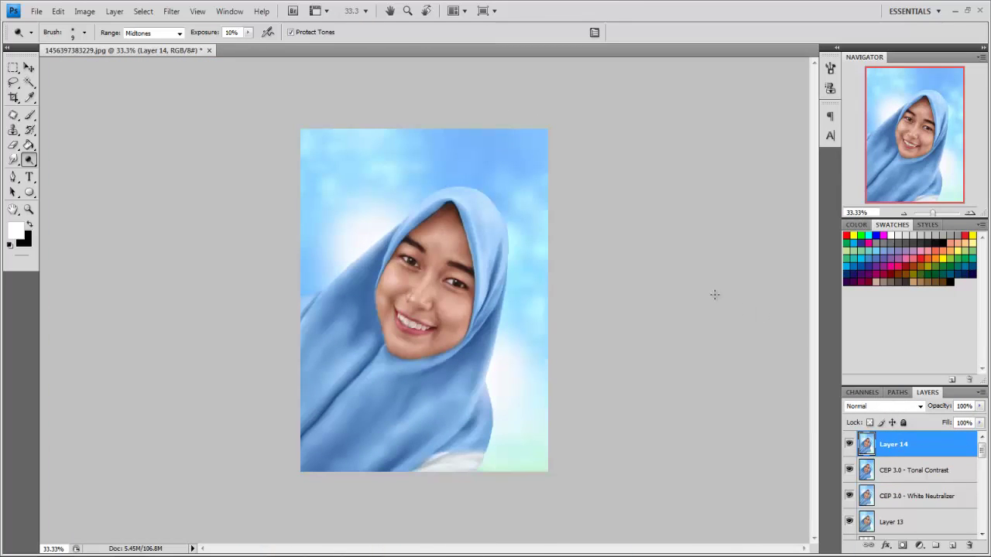
pyautogui.click(913, 469)
# Brighten Layer 14 slightly with a Curves midtone lift
pyautogui.click(900, 448)
pyautogui.press('b')
pyautogui.click(83, 10)
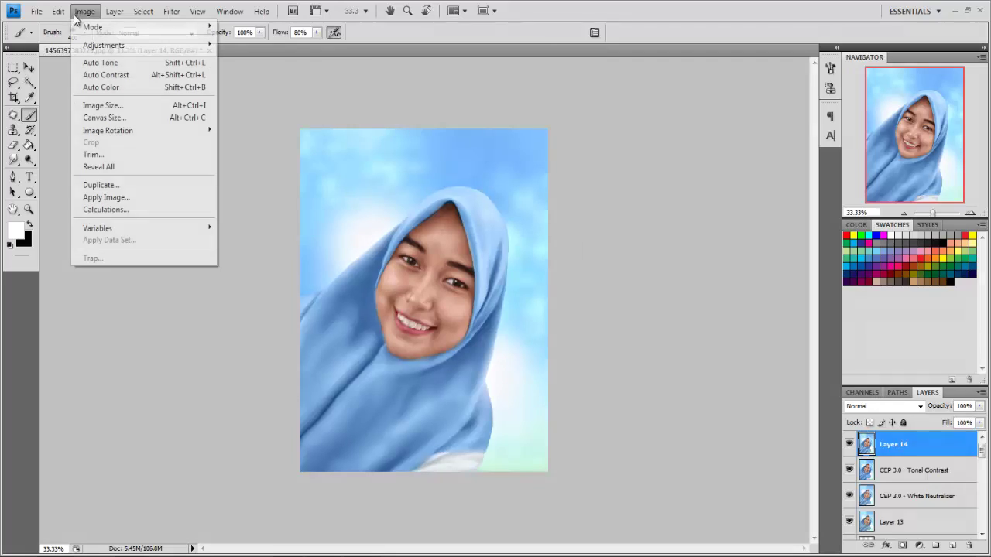
pyautogui.moveTo(103, 45)
pyautogui.click(255, 80)
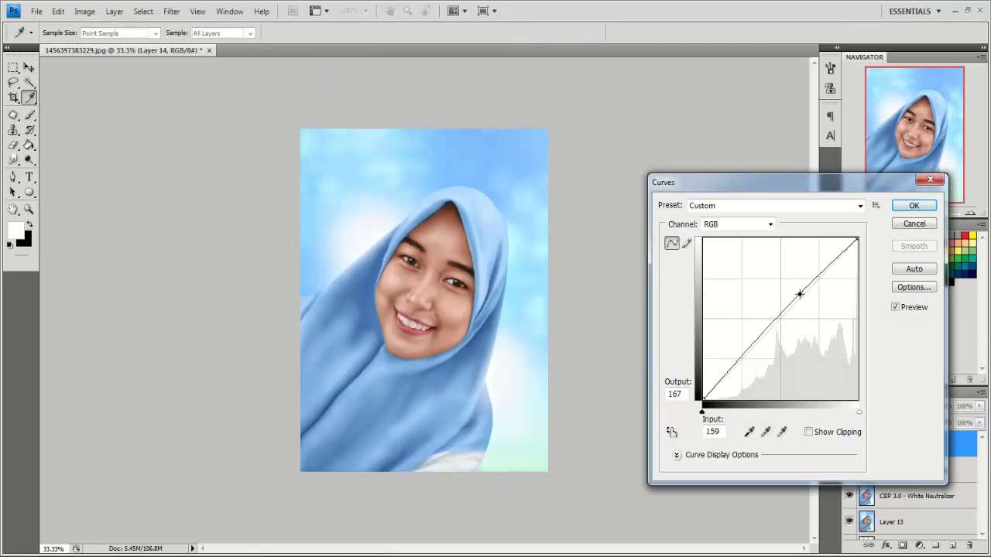
pyautogui.moveTo(799, 294); pyautogui.dragTo(793, 286)
pyautogui.press('Return')
pyautogui.hotkey('ctrl', 'u')
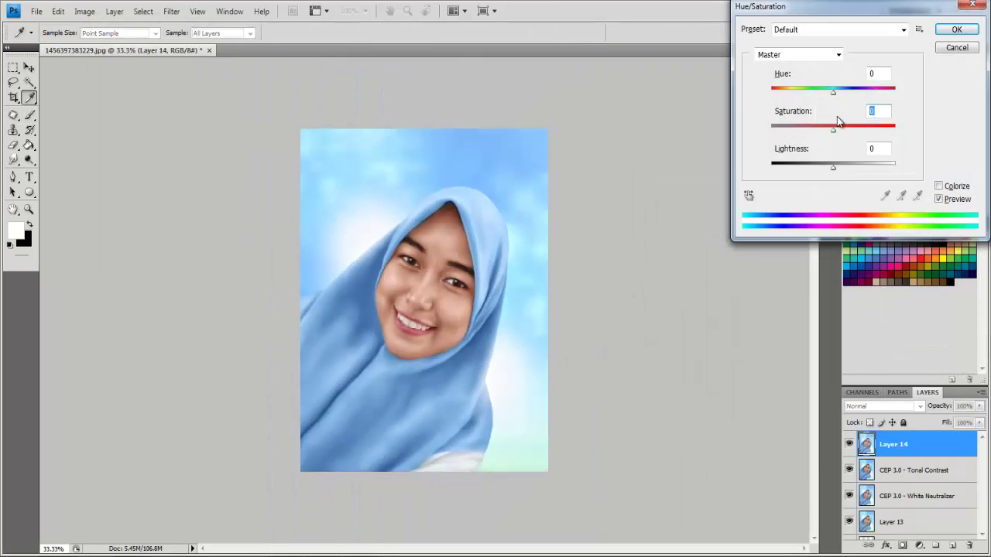
pyautogui.press('Return')
# Fit the portrait on screen and toggle Layer 14 to compare with the original photo
pyautogui.hotkey('ctrl', '0')
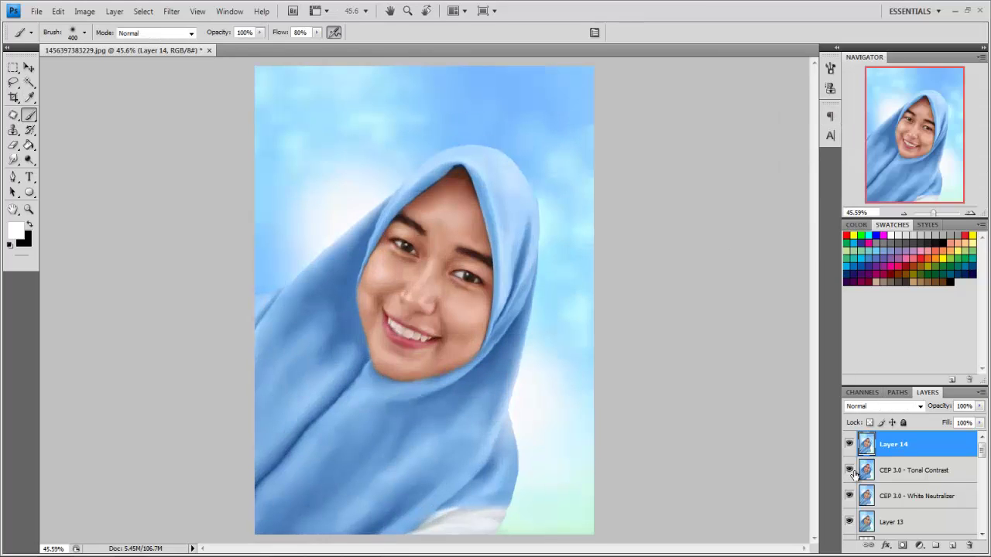
pyautogui.scroll(-5, 849, 495)
pyautogui.scroll(10, 849, 464)
pyautogui.click(849, 445)
pyautogui.click(849, 445)
pyautogui.click(849, 444)
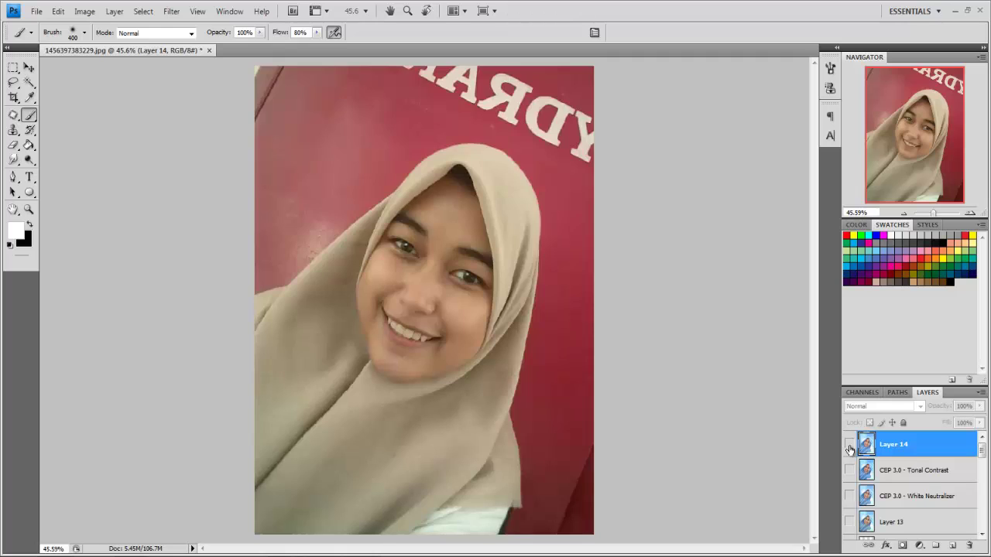
# Open Putih.png from the My Logo folder as a new Photoshop document
pyautogui.press('v')
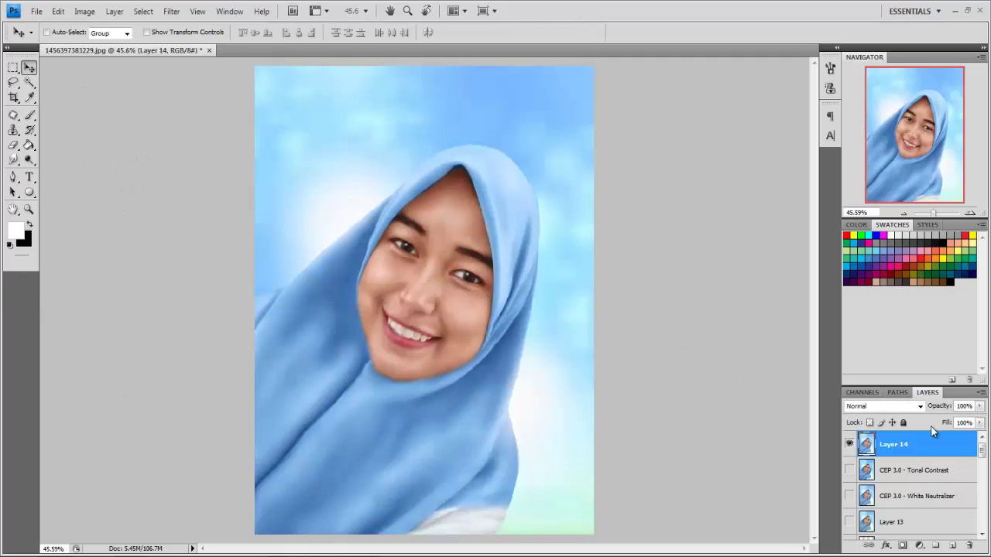
pyautogui.hotkey('alt', 'Tab')
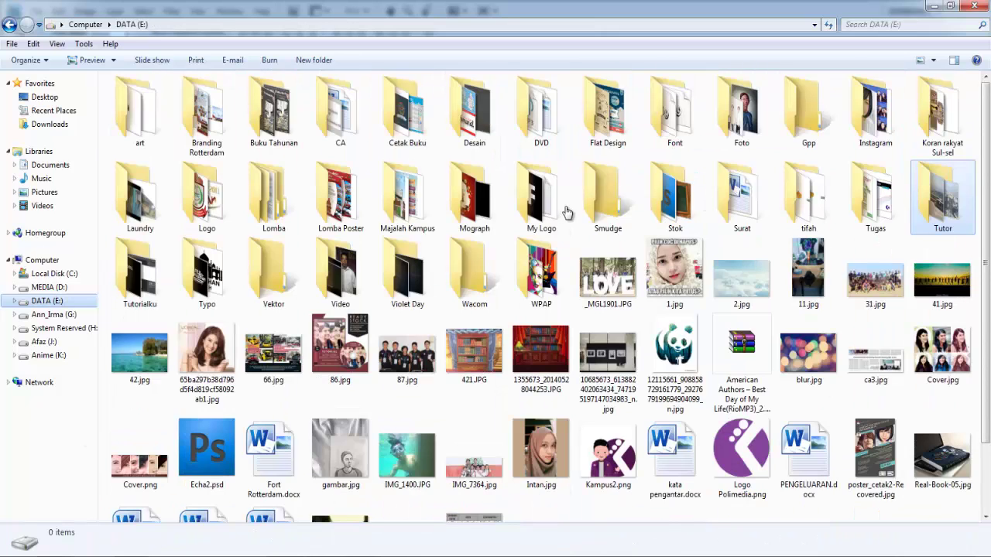
pyautogui.doubleClick(567, 212)
pyautogui.moveTo(669, 130); pyautogui.dragTo(78, 517)
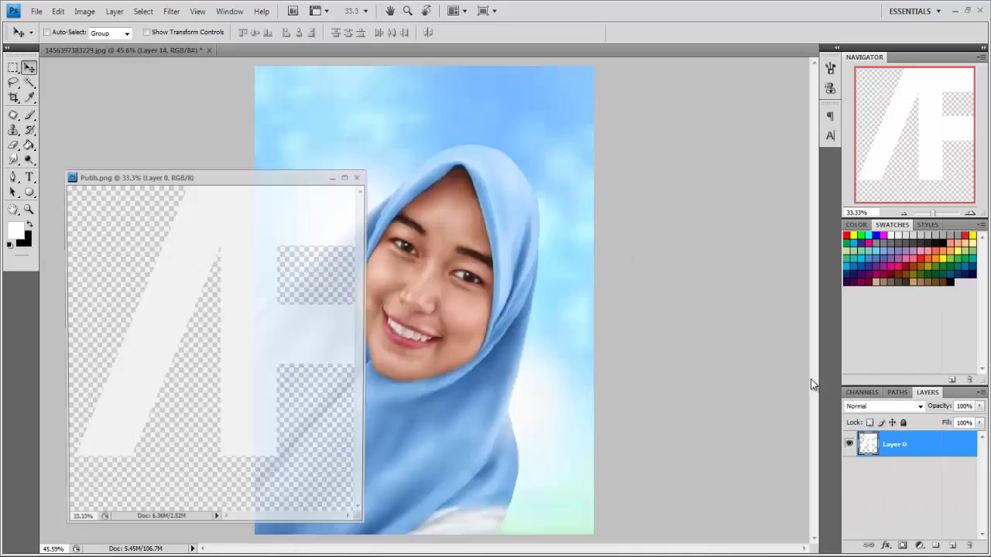
# Add the white logo to the portrait, shrunk to about 2.6% in the bottom-left corner
pyautogui.moveTo(194, 348); pyautogui.dragTo(516, 262)
pyautogui.hotkey('ctrl', 't')
pyautogui.moveTo(593, 176); pyautogui.dragTo(441, 443)
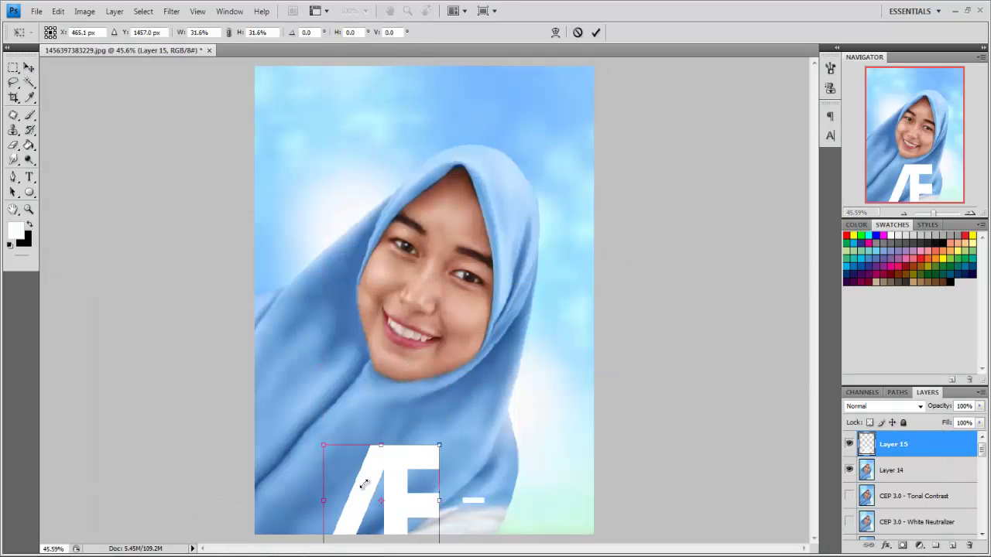
pyautogui.scroll(5, 480, 272)
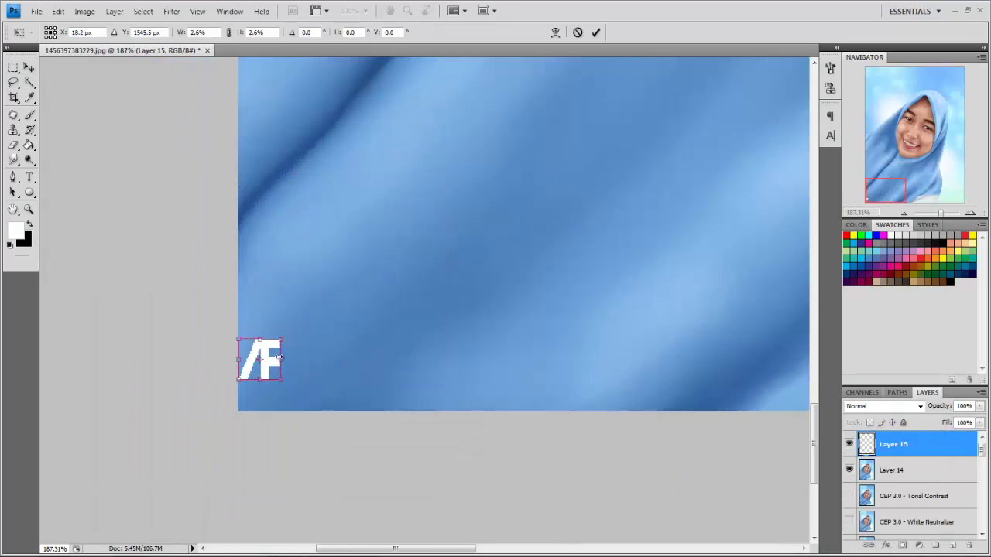
pyautogui.press('Return')
# Zoom and pan around the face to inspect the finished portrait
pyautogui.scroll(-5, 284, 408)
pyautogui.scroll(3, 504, 283)
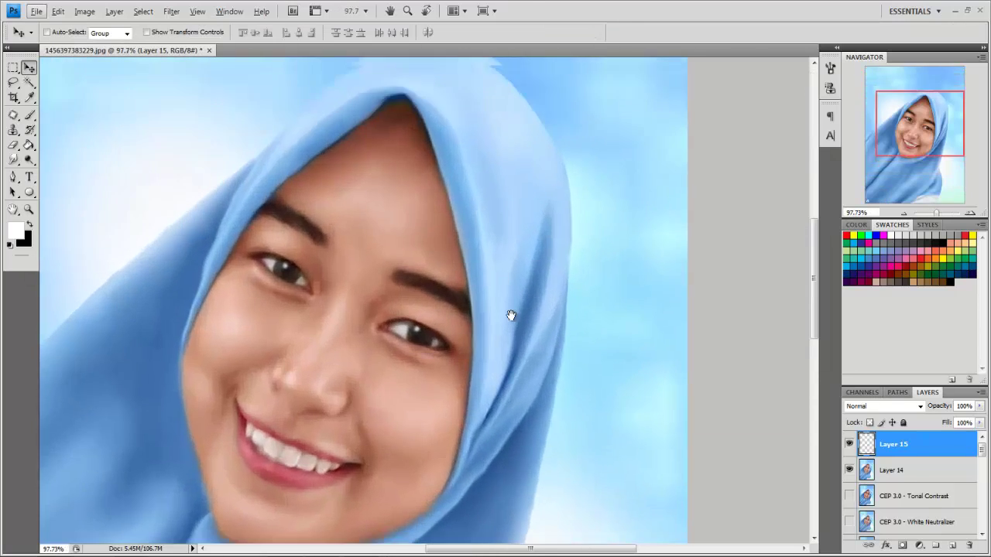
pyautogui.moveTo(511, 315)
pyautogui.mouseDown()
pyautogui.moveTo(648, 239)
pyautogui.moveTo(376, 268)
pyautogui.moveTo(480, 343)
pyautogui.mouseUp()
pyautogui.scroll(-3, 480, 340)
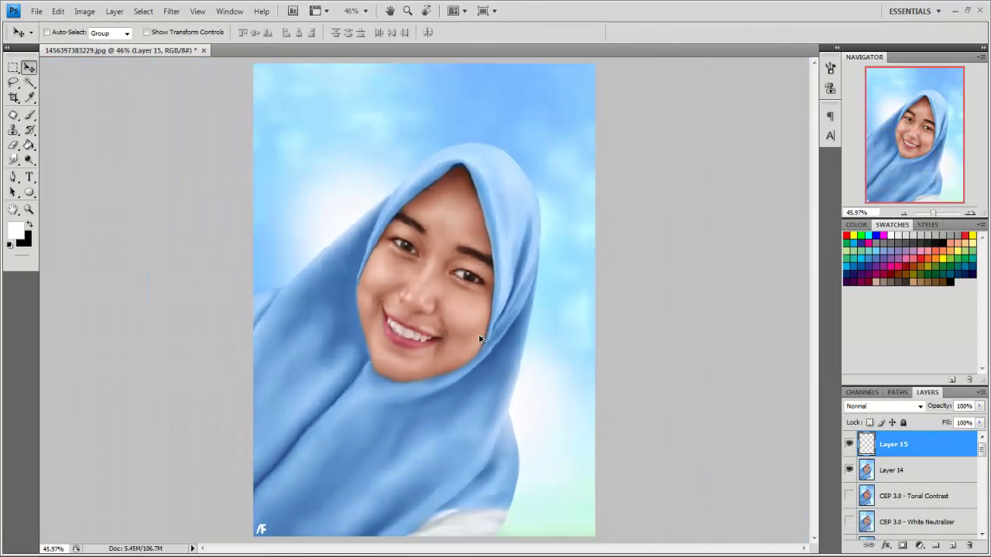